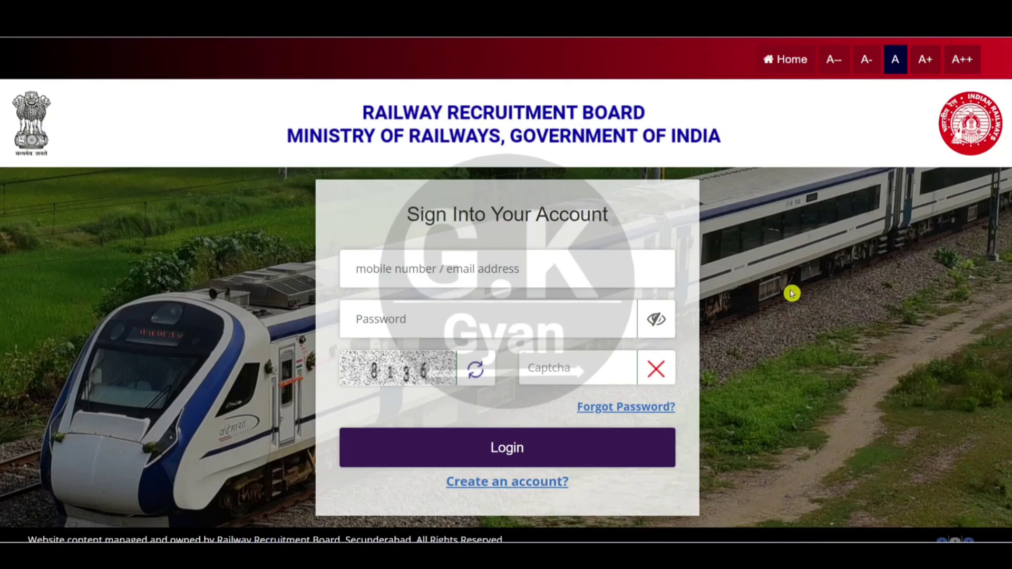
- Scroll up and down the sign-in page to look it over
scroll(775, 296, down, 1)
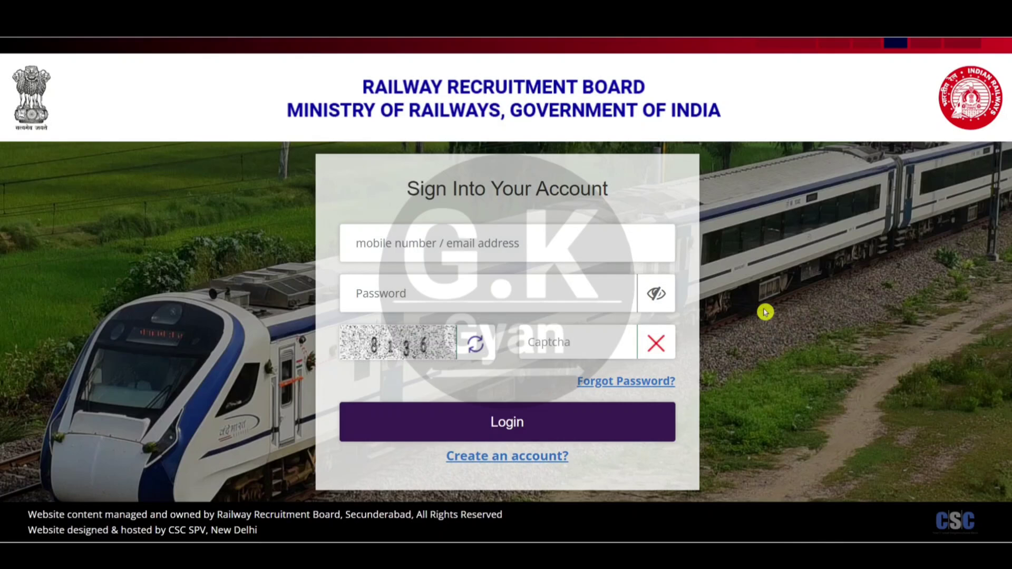
scroll(765, 312, up, 1)
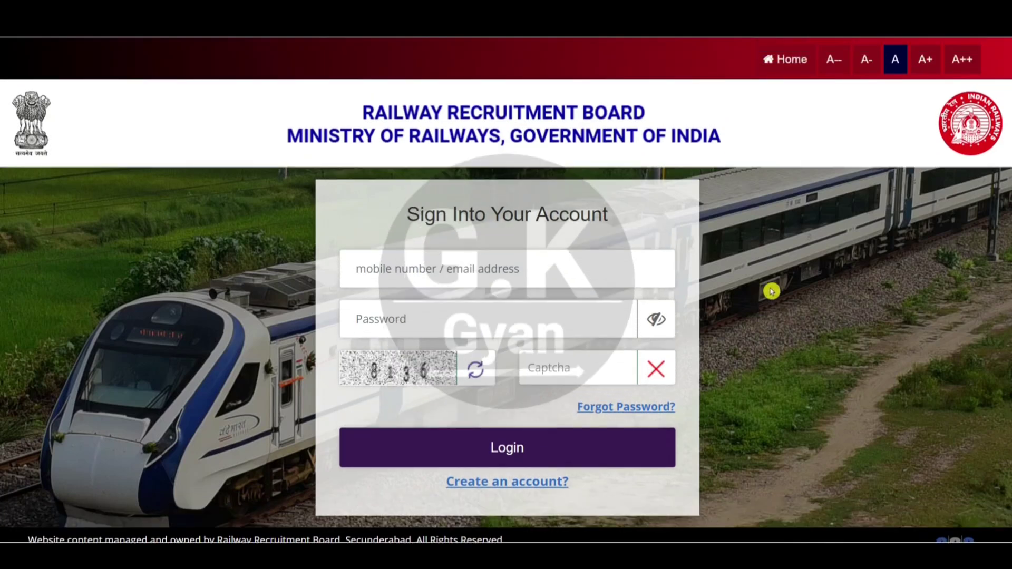
scroll(485, 248, down, 6)
scroll(494, 264, up, 5)
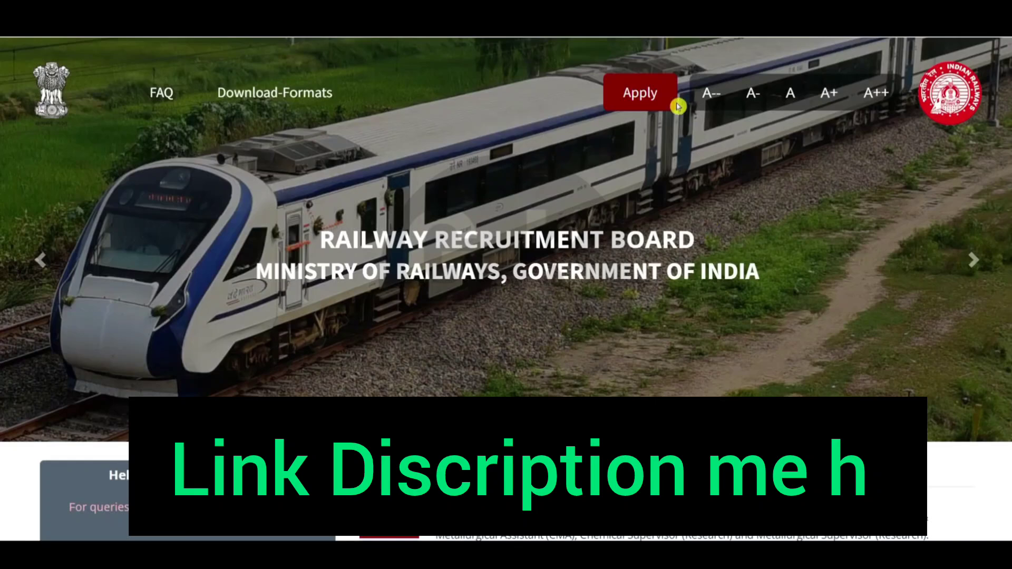
mouse_move(647, 94)
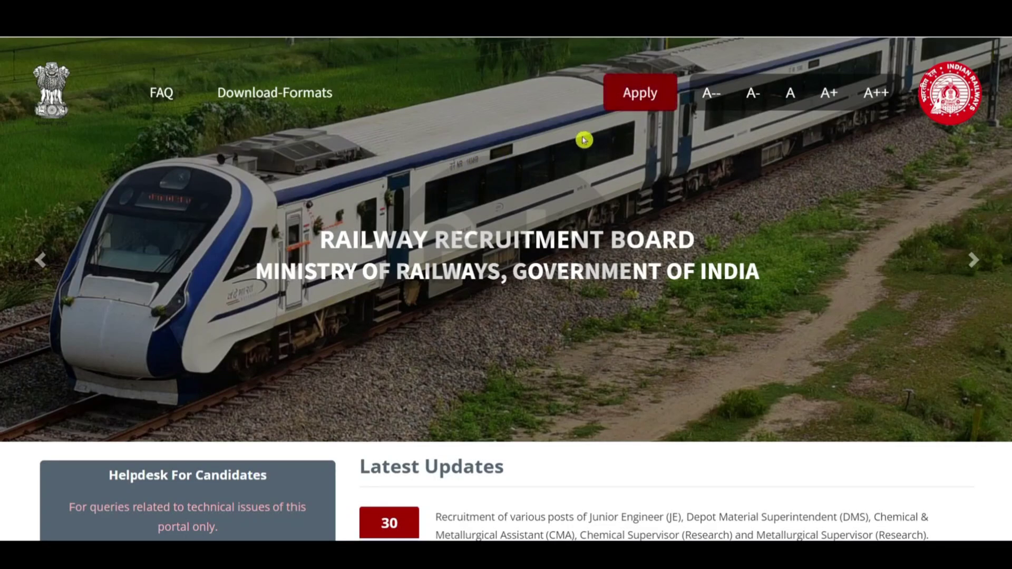
- Start Create An Account, read the note's RPF 01/2024, ALP and Technician references, then dismiss it
click(664, 138)
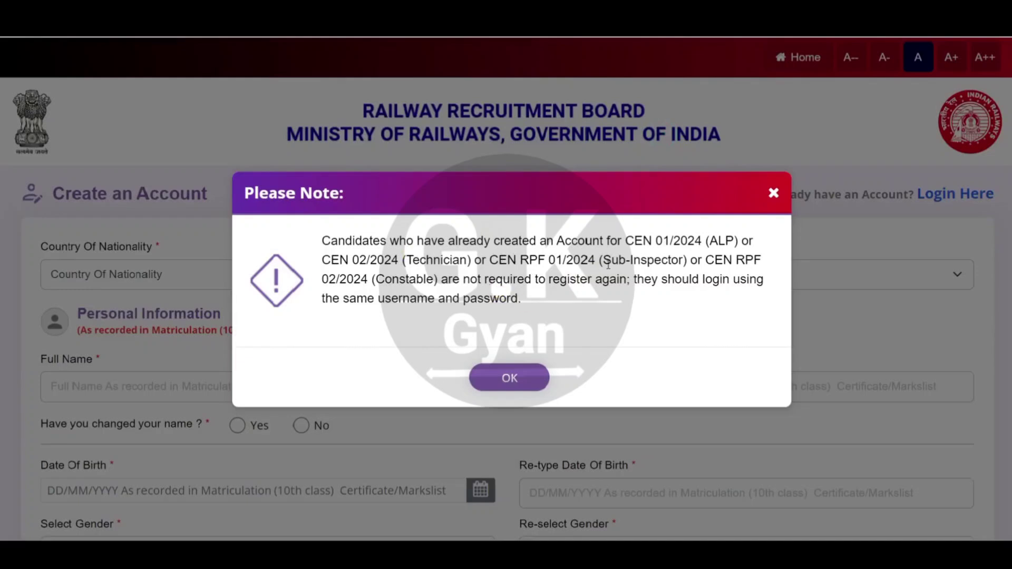
drag(521, 259, 600, 260)
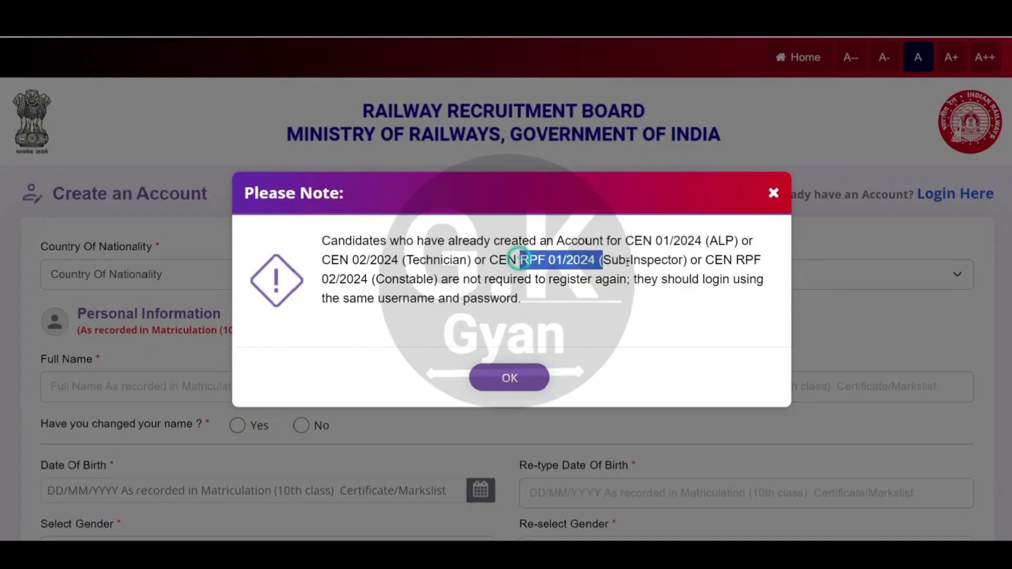
click(662, 262)
drag(689, 241, 727, 240)
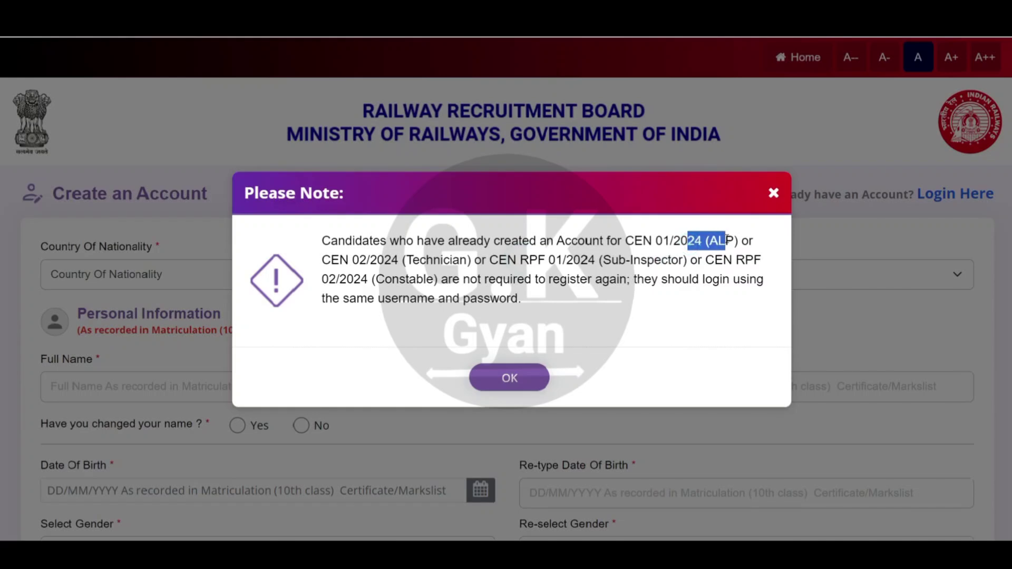
click(745, 278)
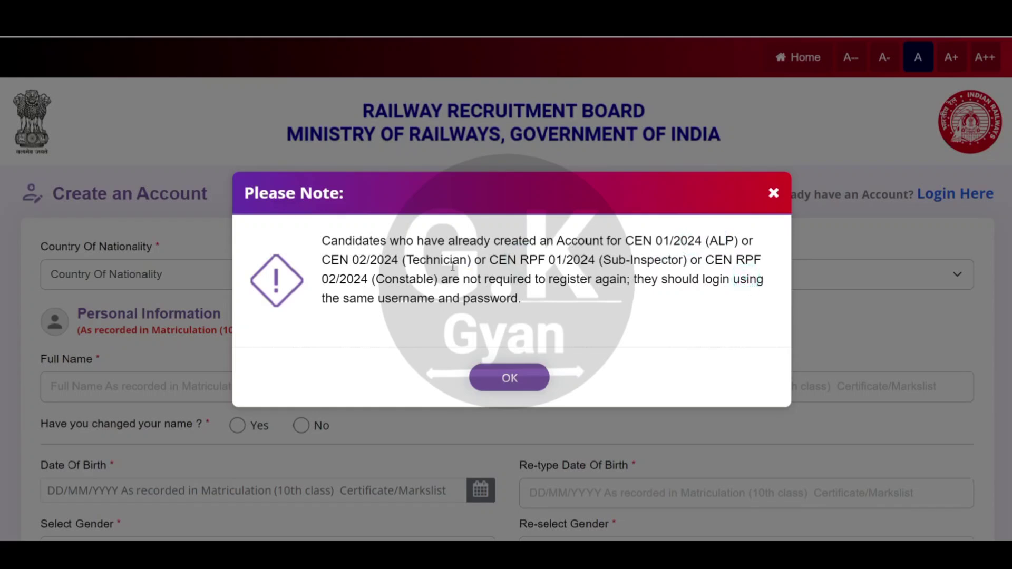
drag(420, 259, 472, 260)
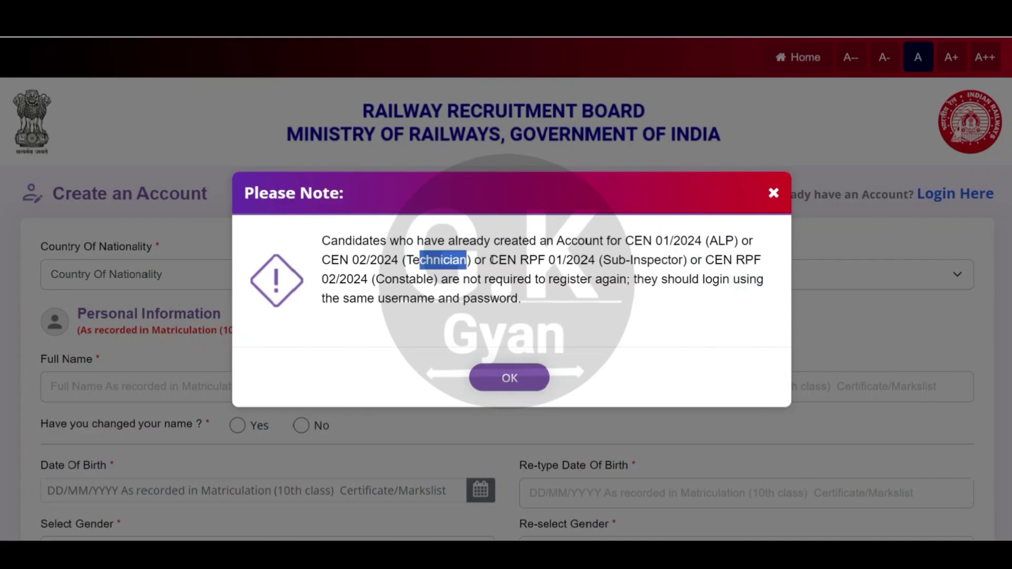
click(519, 260)
drag(452, 278, 366, 259)
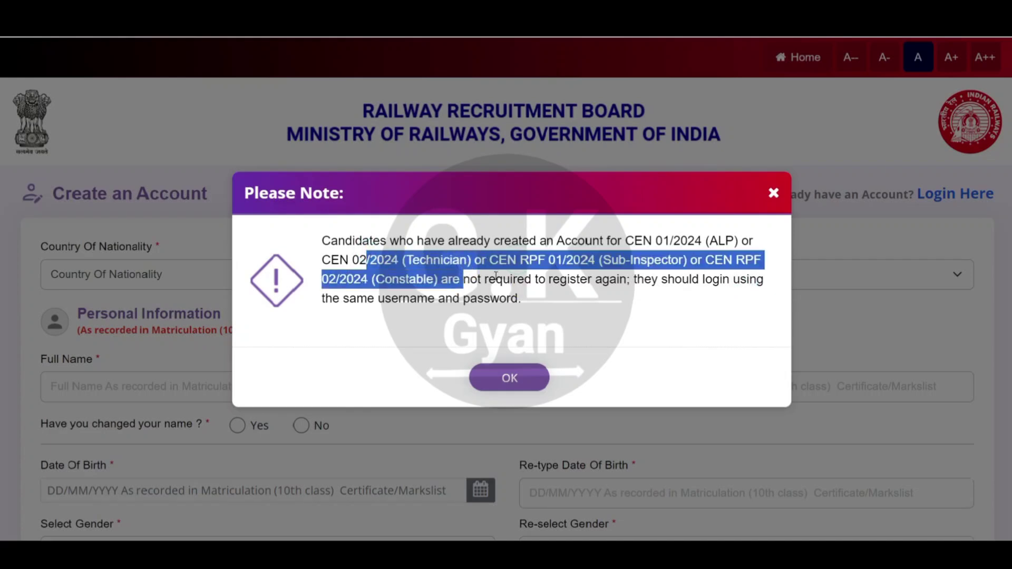
click(525, 281)
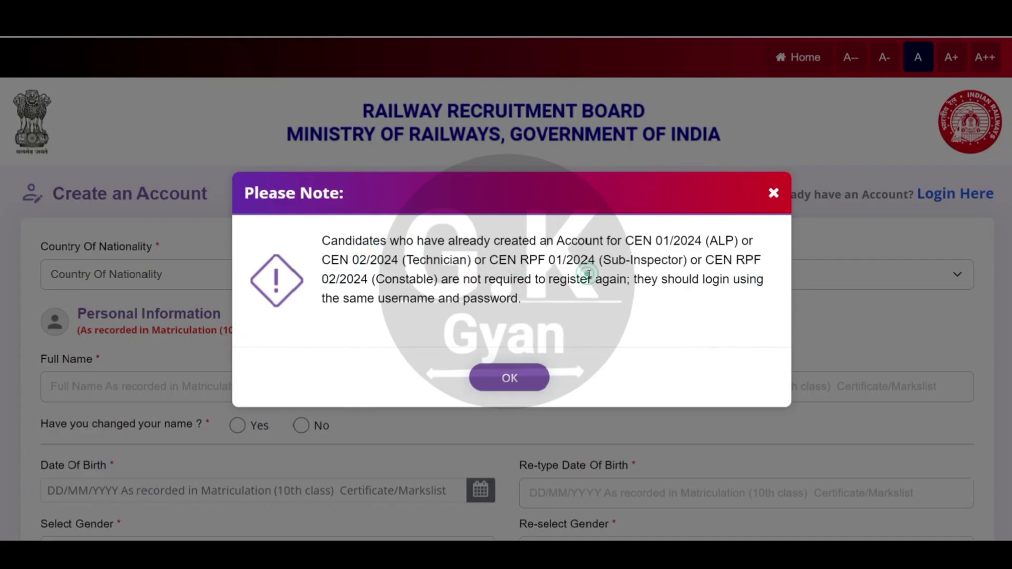
click(518, 387)
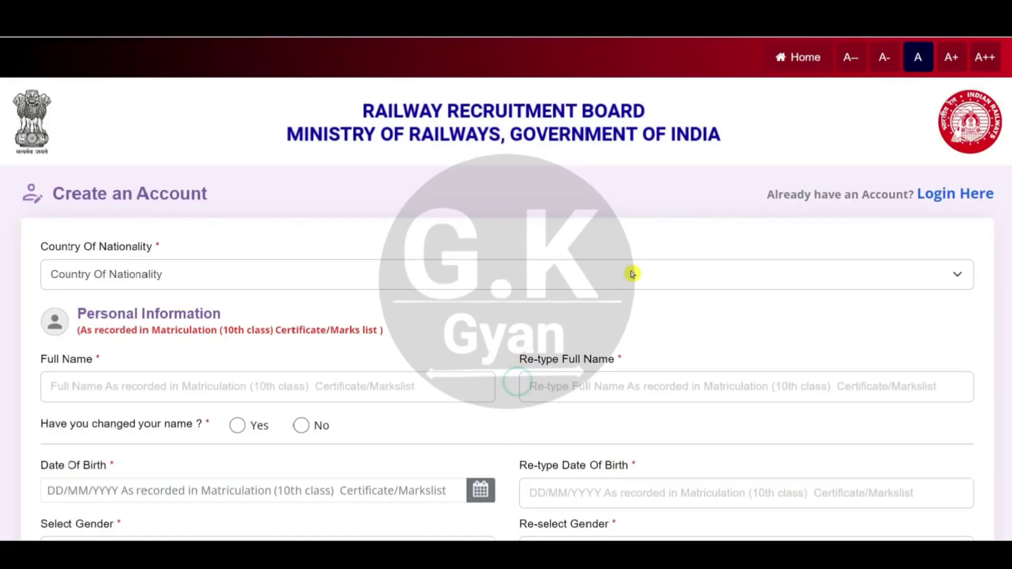
- Set nationality to India and enter the candidate's full name in both name fields
click(186, 283)
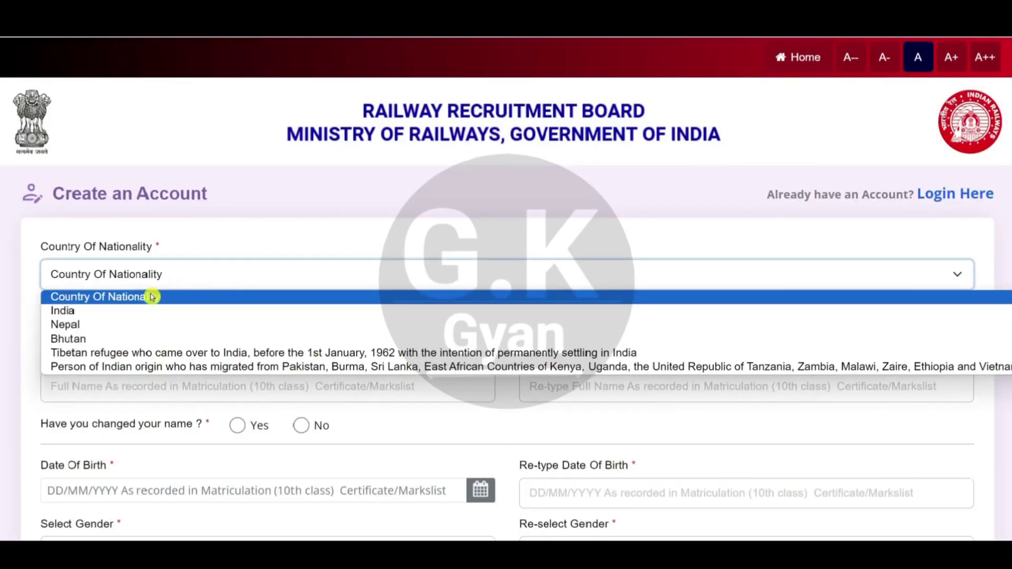
click(104, 310)
click(164, 396)
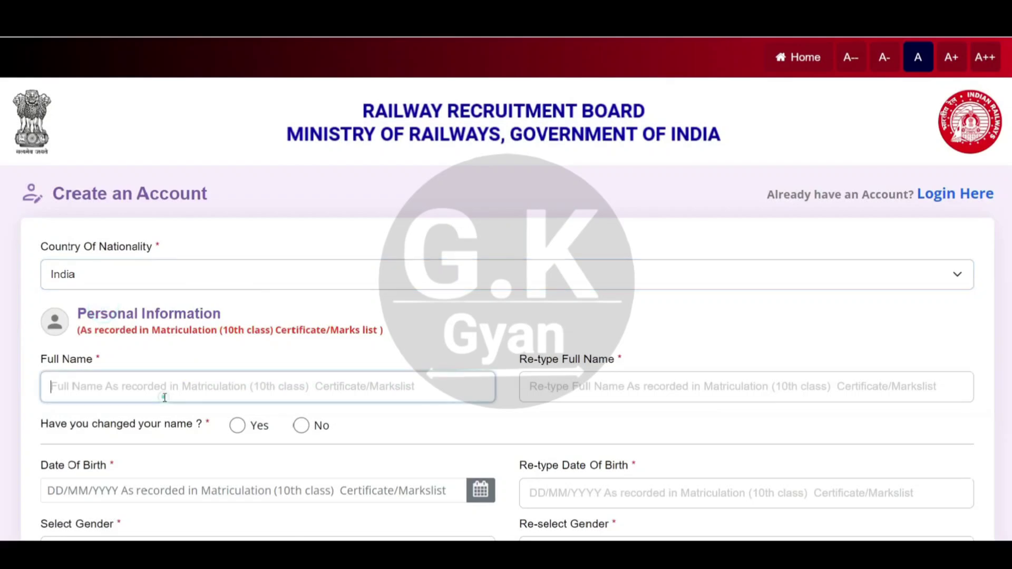
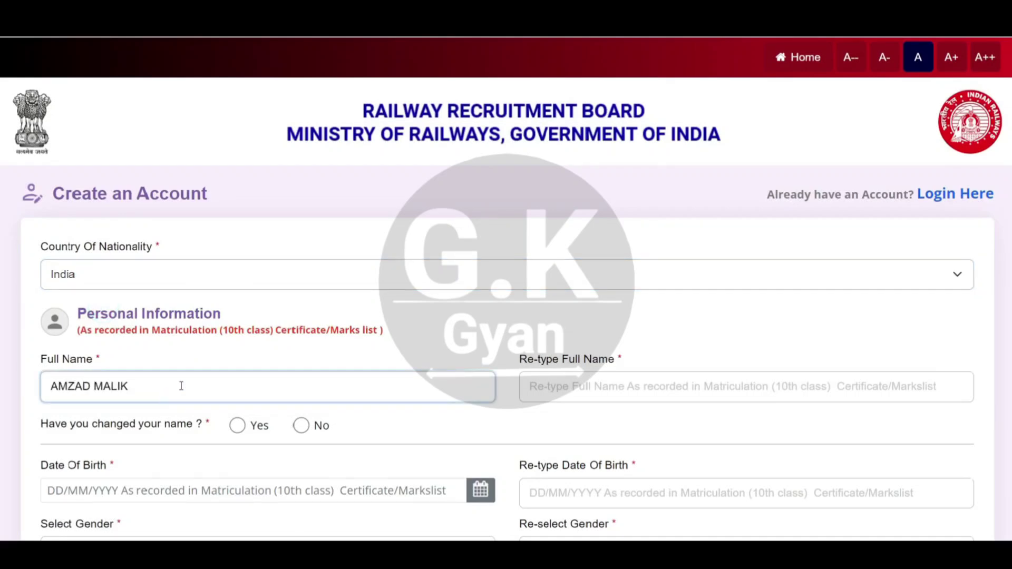
scroll(181, 385, down, 2)
click(548, 261)
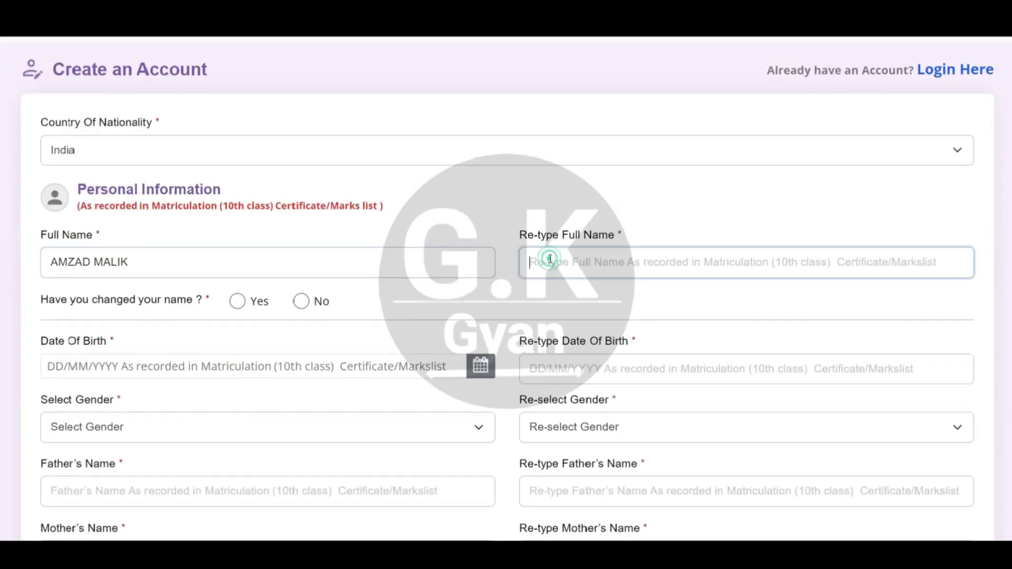
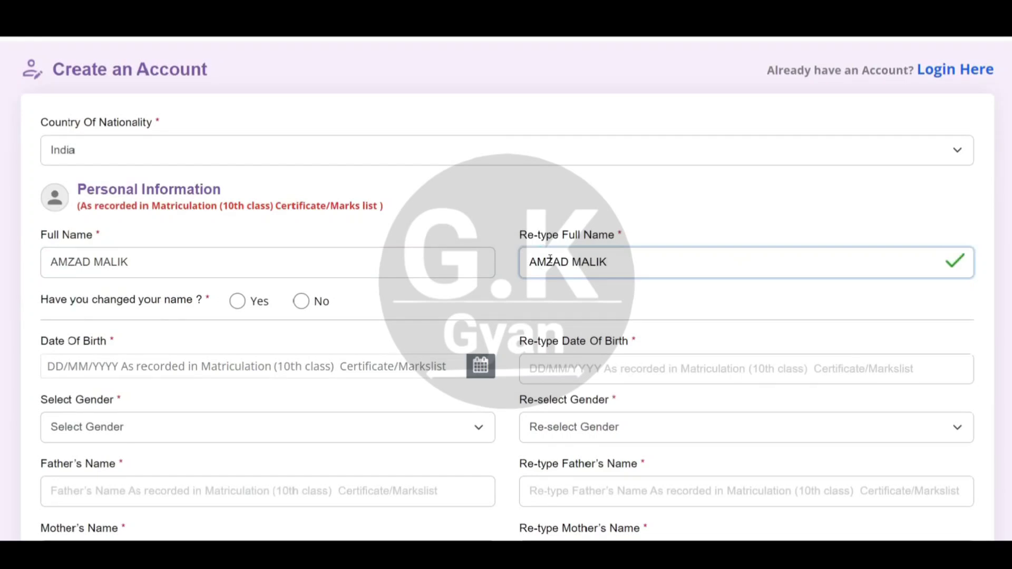
- Answer No to the question about having changed the name
drag(91, 299, 181, 300)
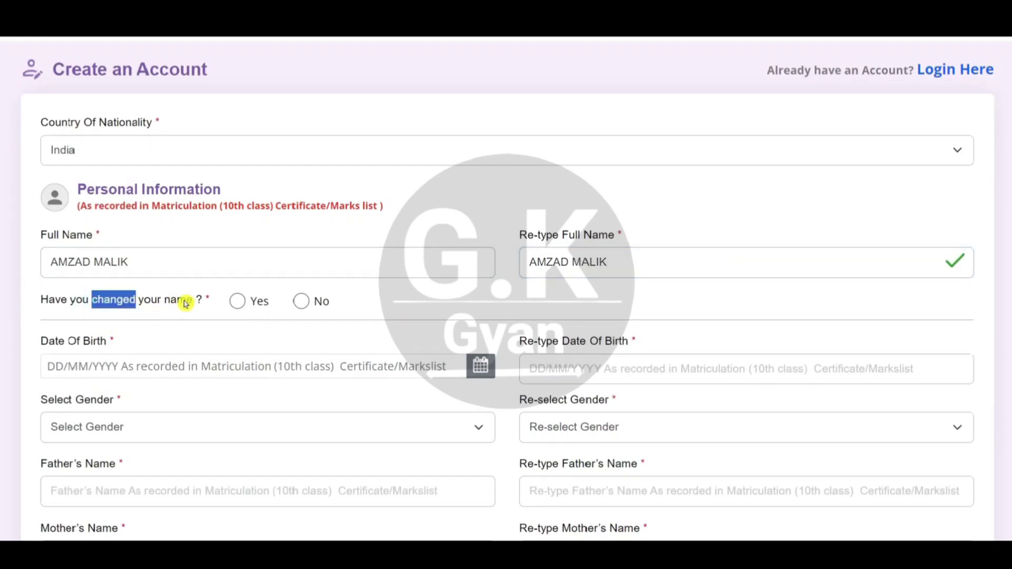
click(300, 301)
scroll(296, 301, down, 2)
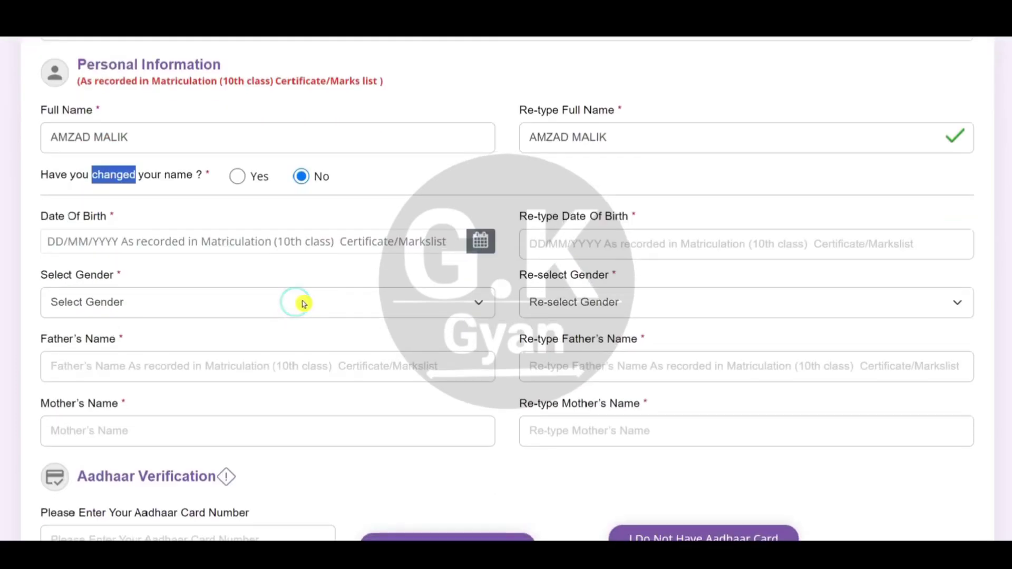
click(47, 242)
scroll(158, 200, up, 3)
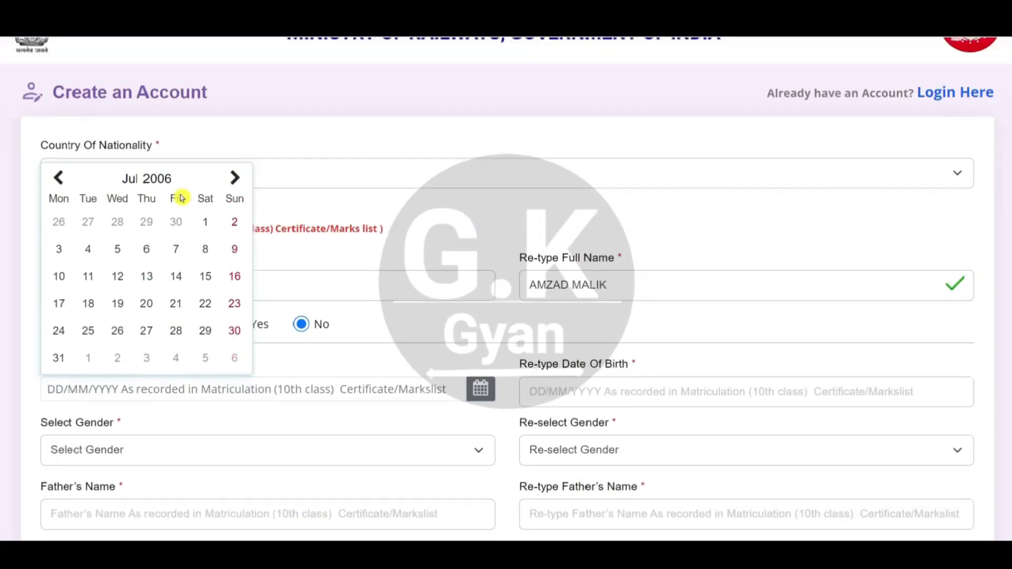
click(145, 179)
click(146, 179)
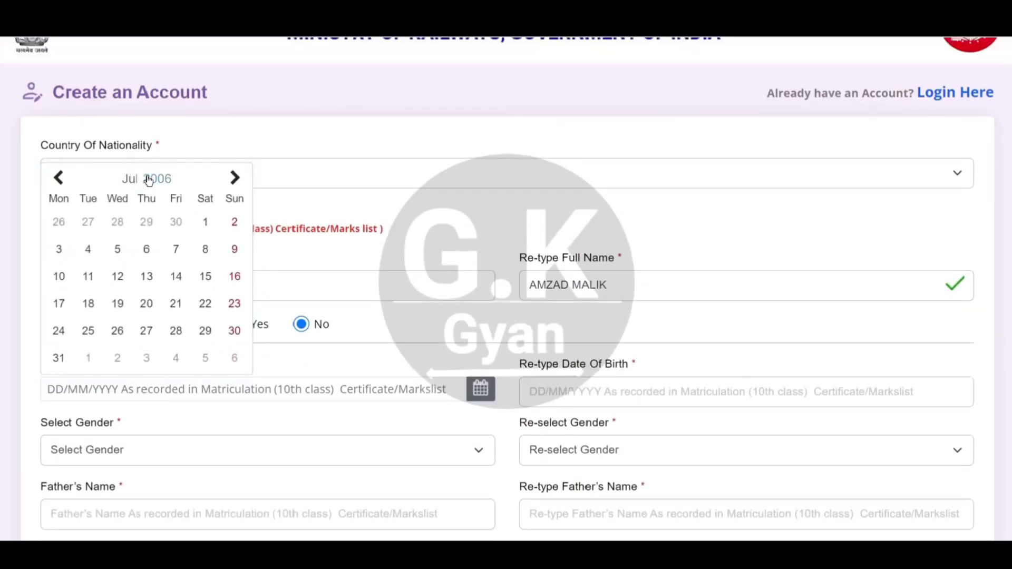
click(165, 179)
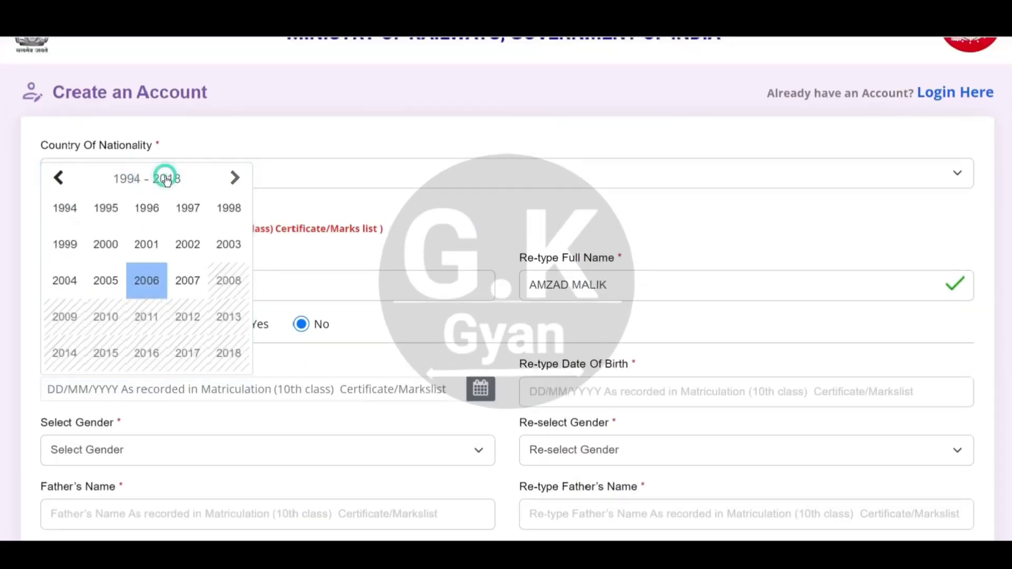
click(108, 252)
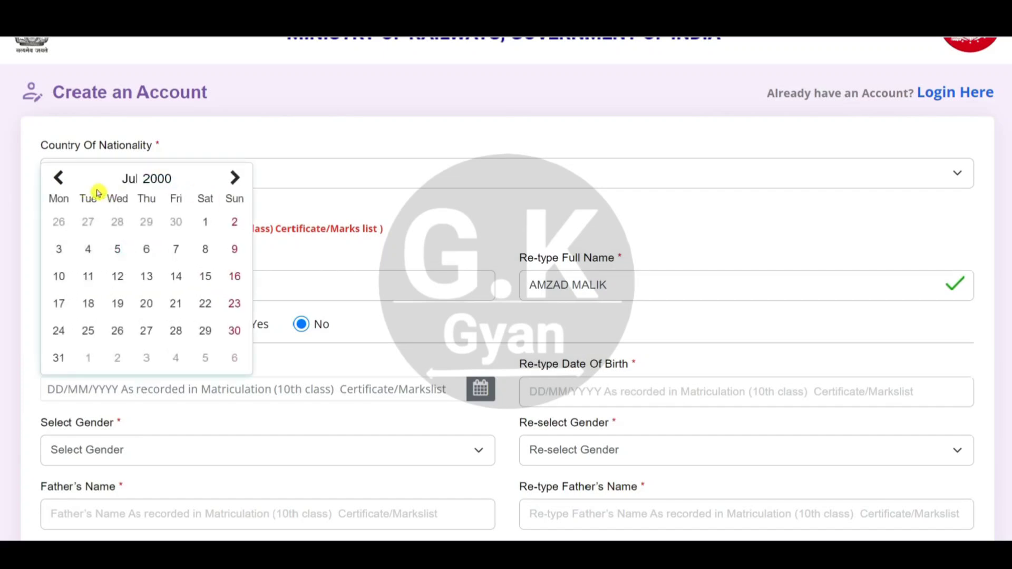
click(59, 182)
click(59, 183)
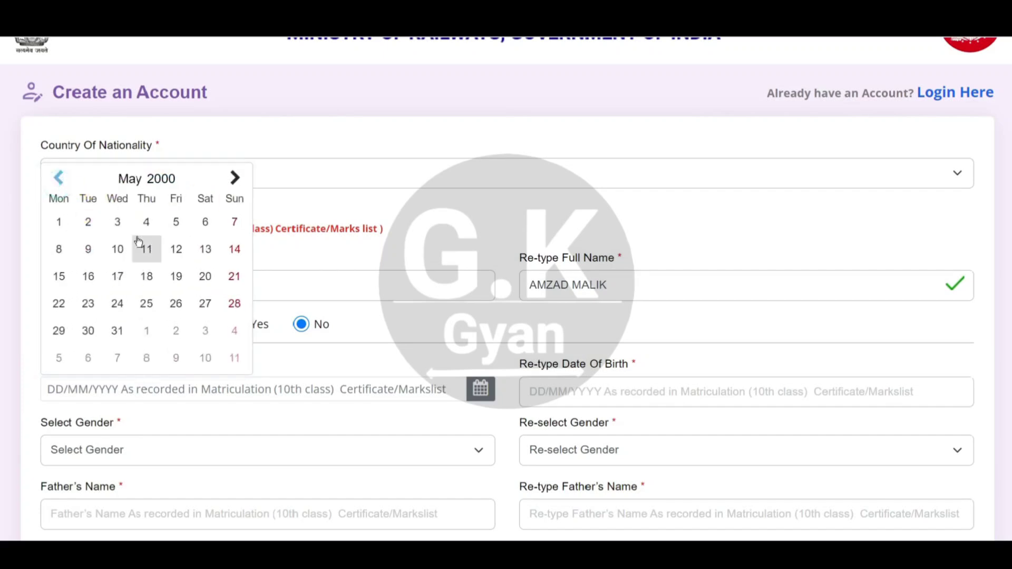
click(90, 221)
scroll(476, 323, down, 3)
drag(546, 239, 639, 235)
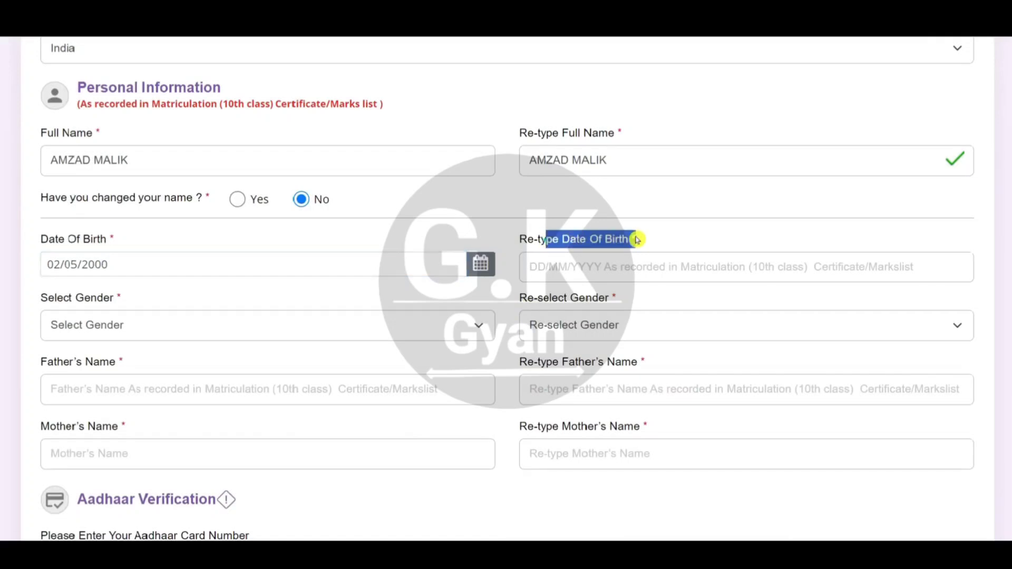
click(103, 324)
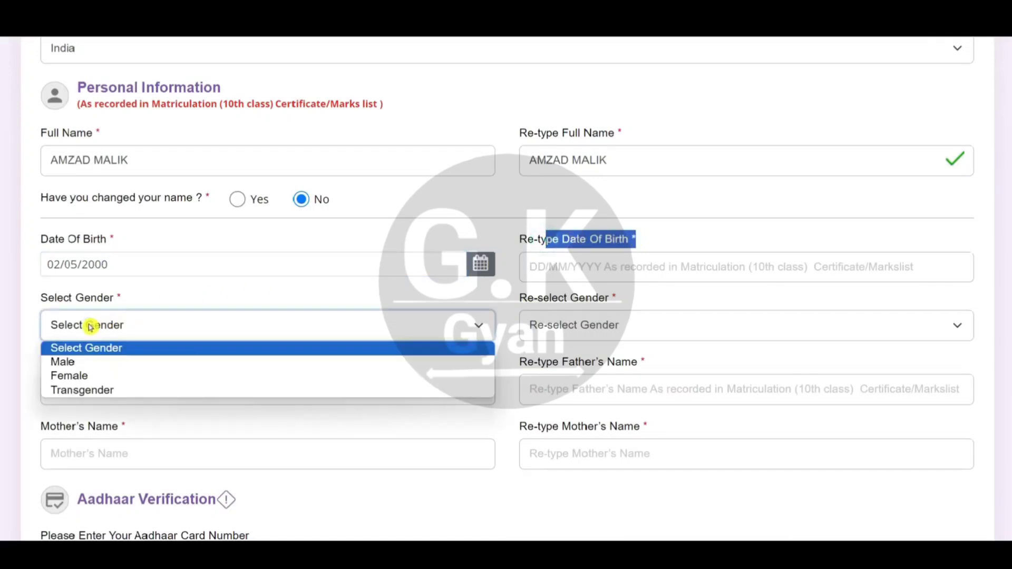
click(79, 360)
click(527, 325)
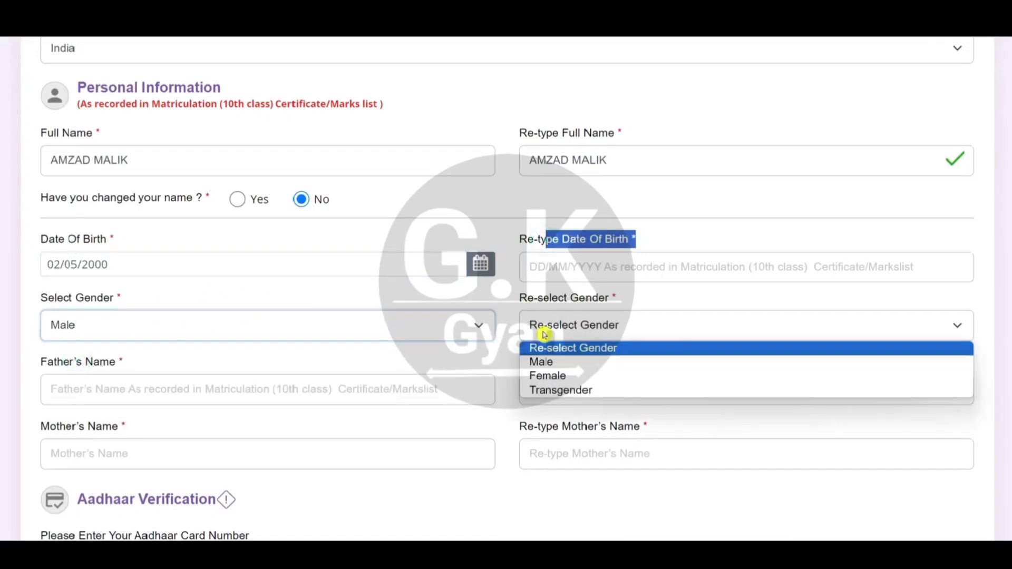
click(545, 361)
scroll(532, 323, down, 2)
click(62, 250)
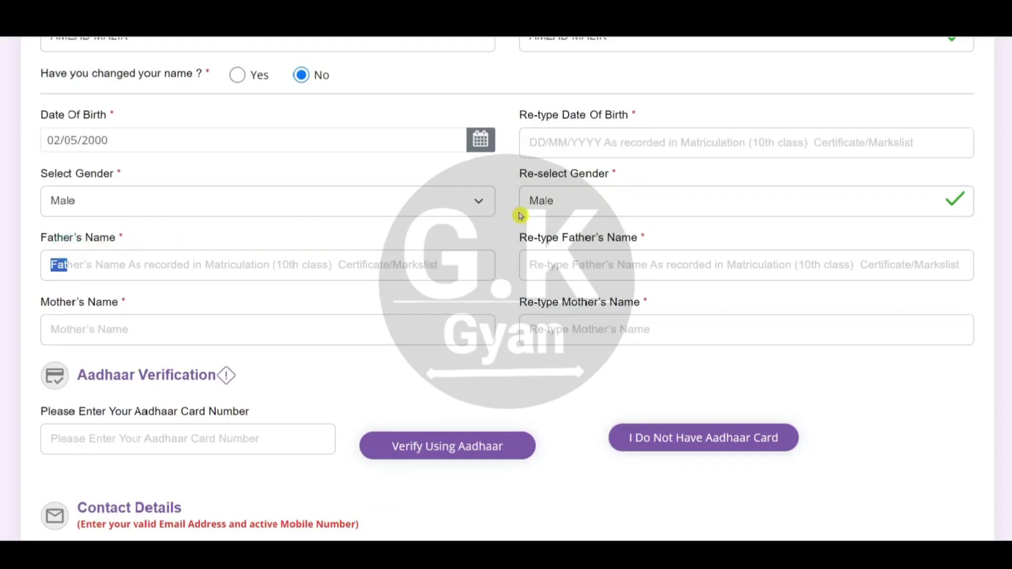
drag(540, 237, 644, 236)
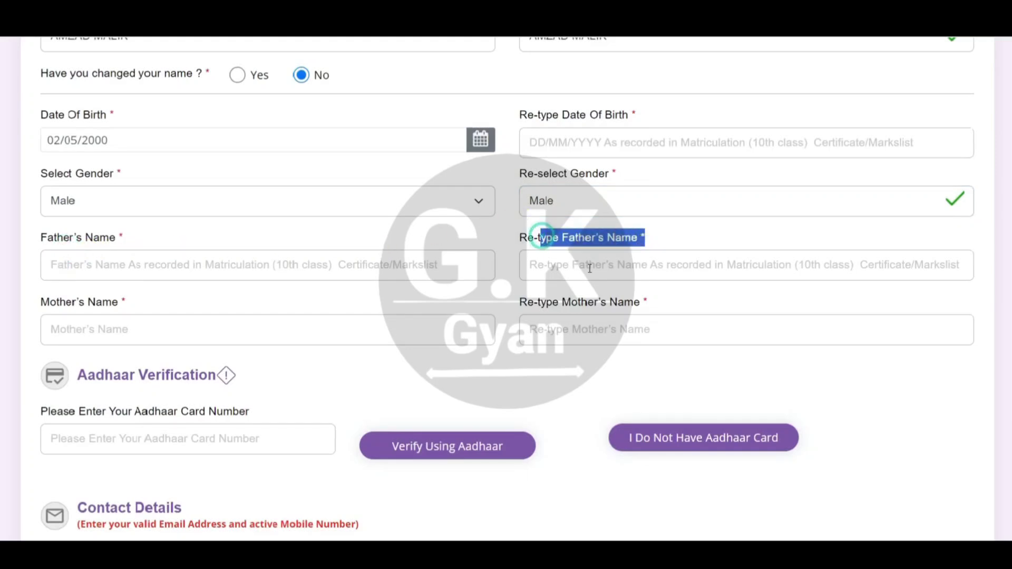
drag(57, 304, 103, 301)
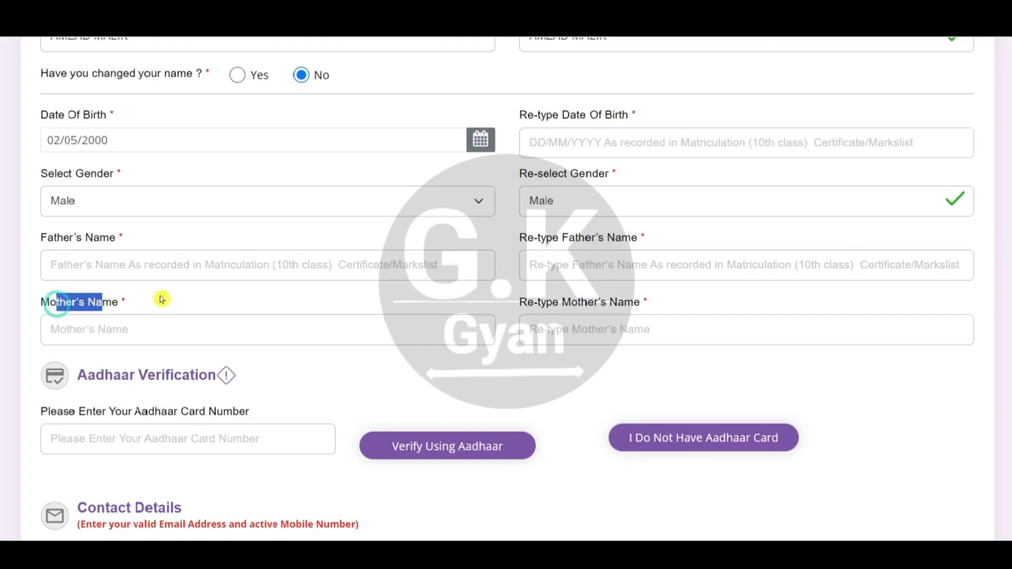
click(551, 304)
drag(552, 304, 609, 303)
scroll(646, 276, down, 2)
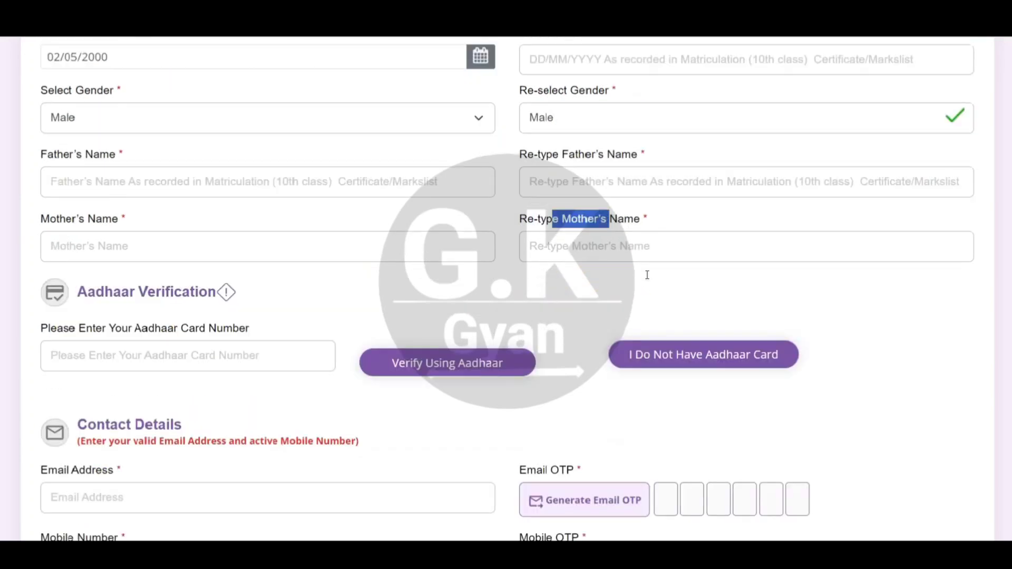
drag(86, 287, 177, 287)
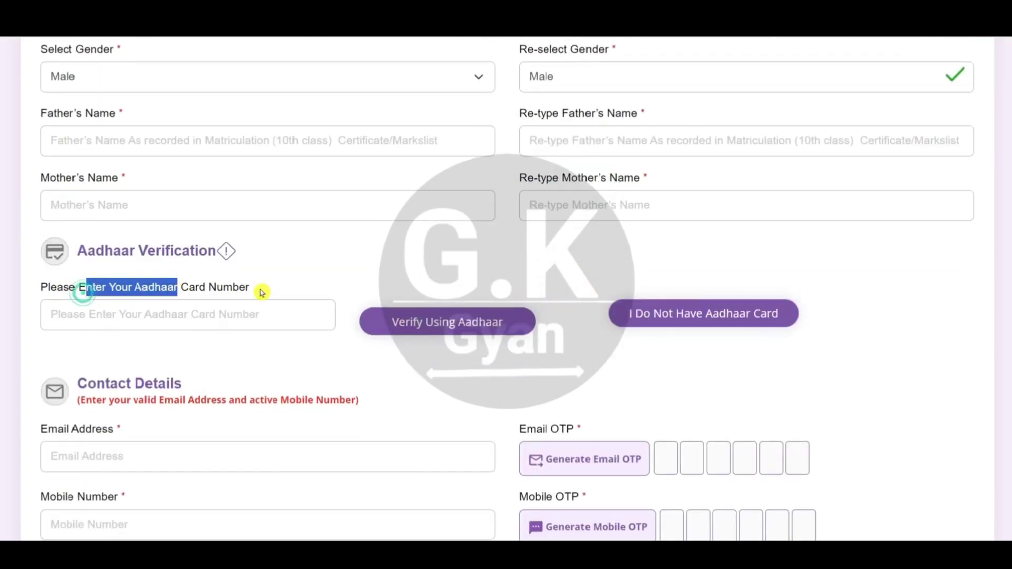
- Choose to continue without an Aadhaar card and confirm it
click(269, 318)
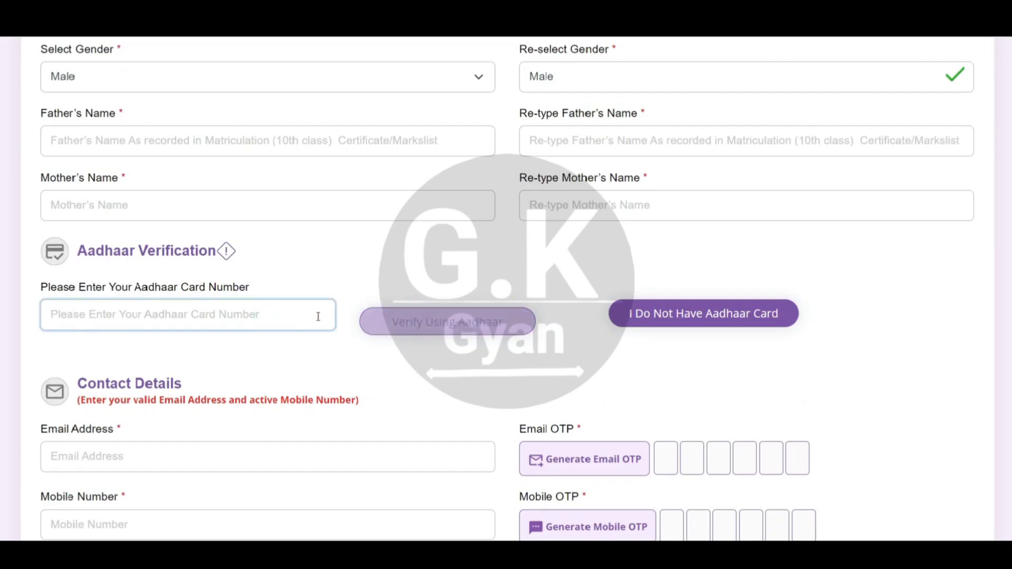
click(729, 317)
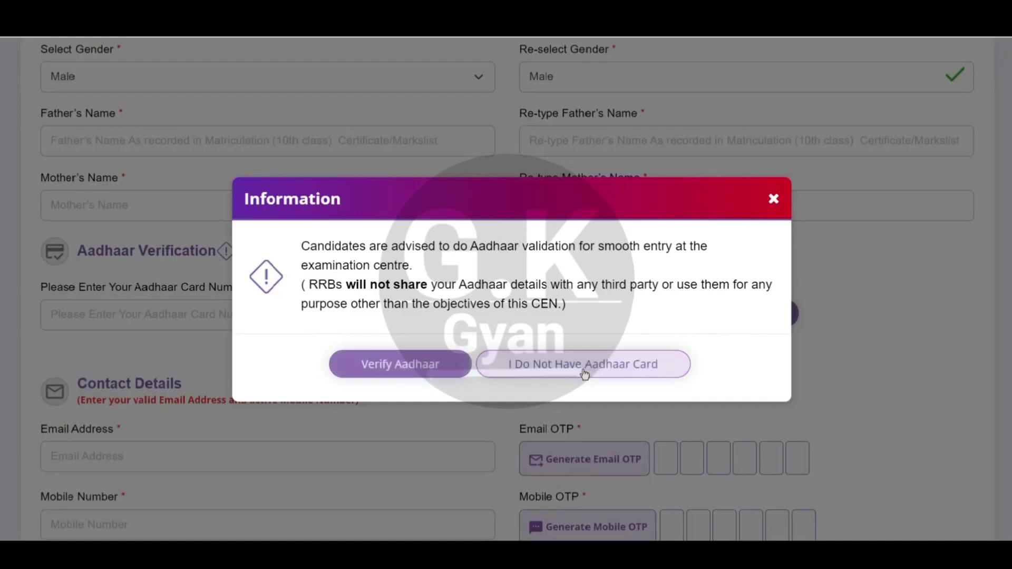
click(610, 370)
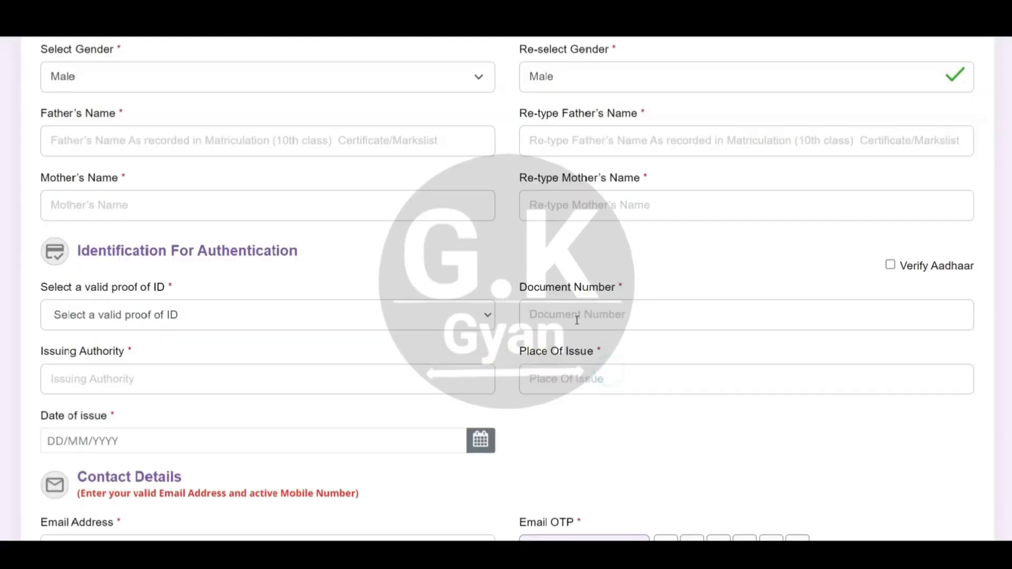
- Select PAN as proof of ID, issued by 'Income Tax Deparment' at 'Mumbai'
scroll(564, 324, down, 2)
click(123, 193)
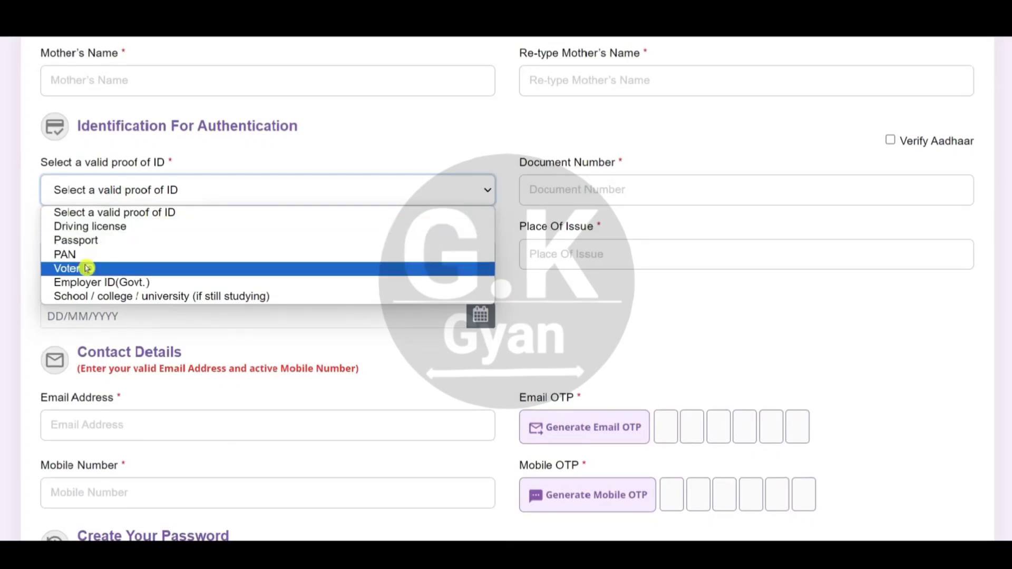
click(79, 254)
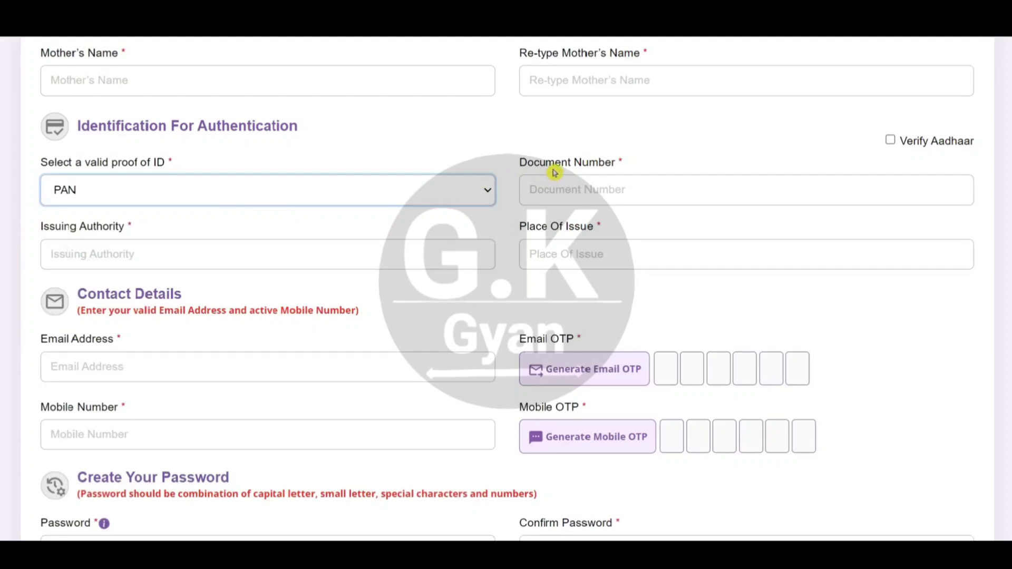
click(552, 185)
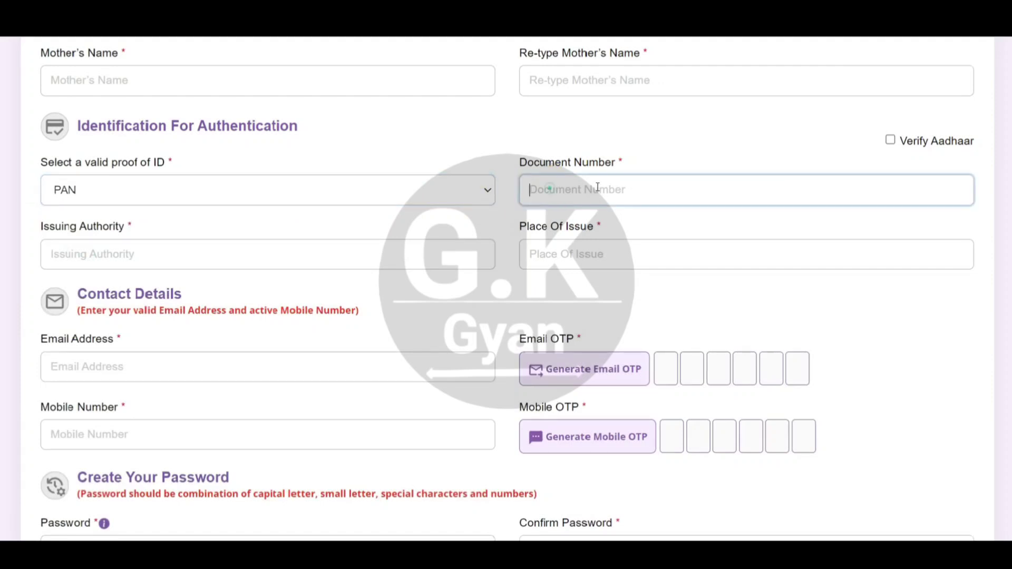
click(107, 253)
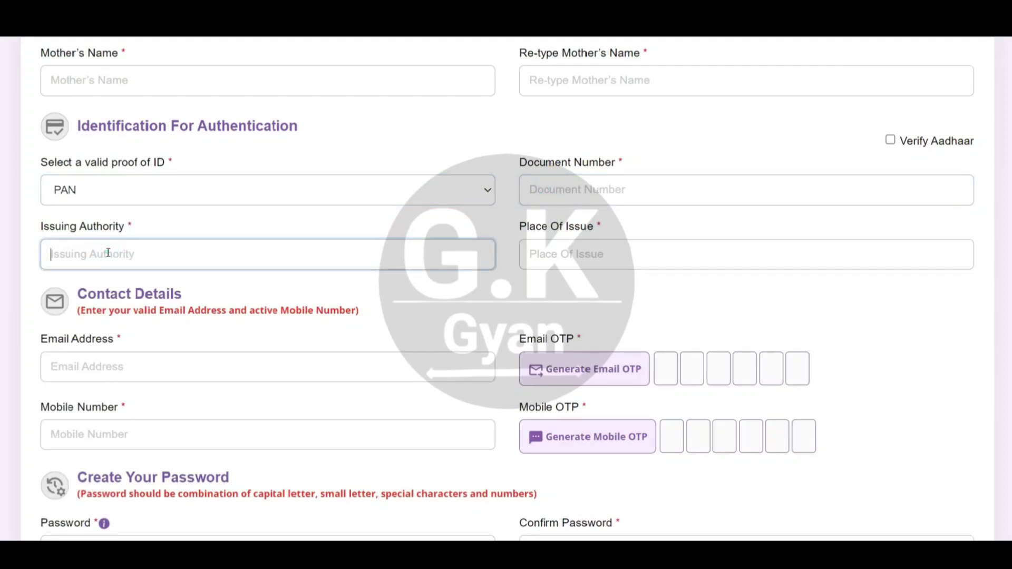
text(Income Tax Deparment)
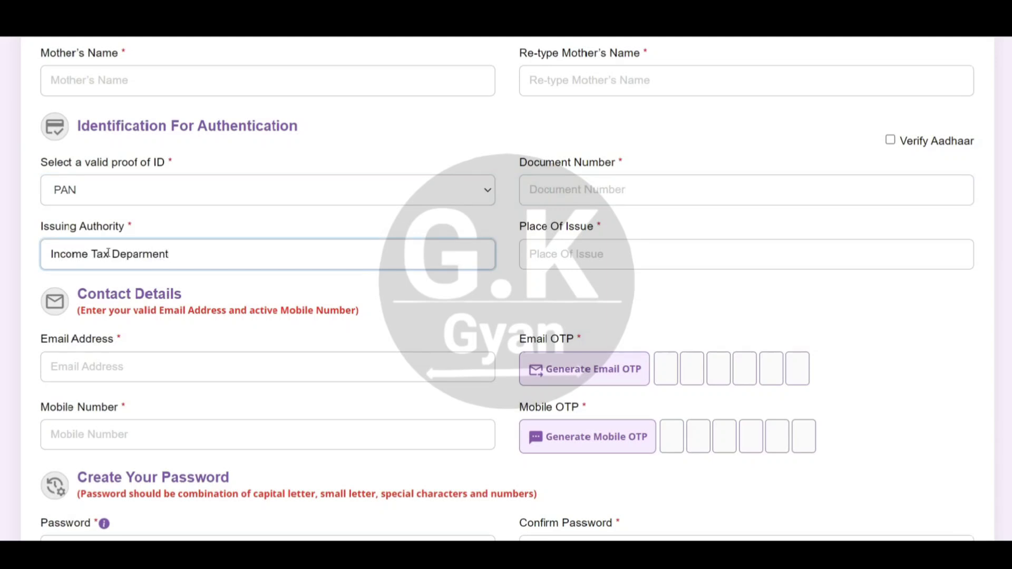
click(569, 265)
text(Mumbai)
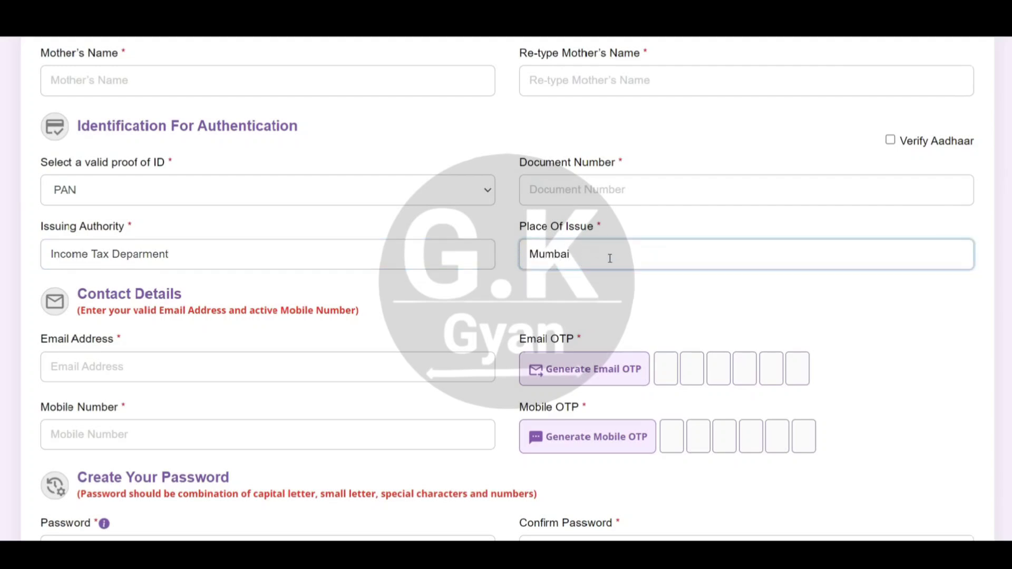
scroll(609, 253, down, 3)
drag(50, 216, 113, 216)
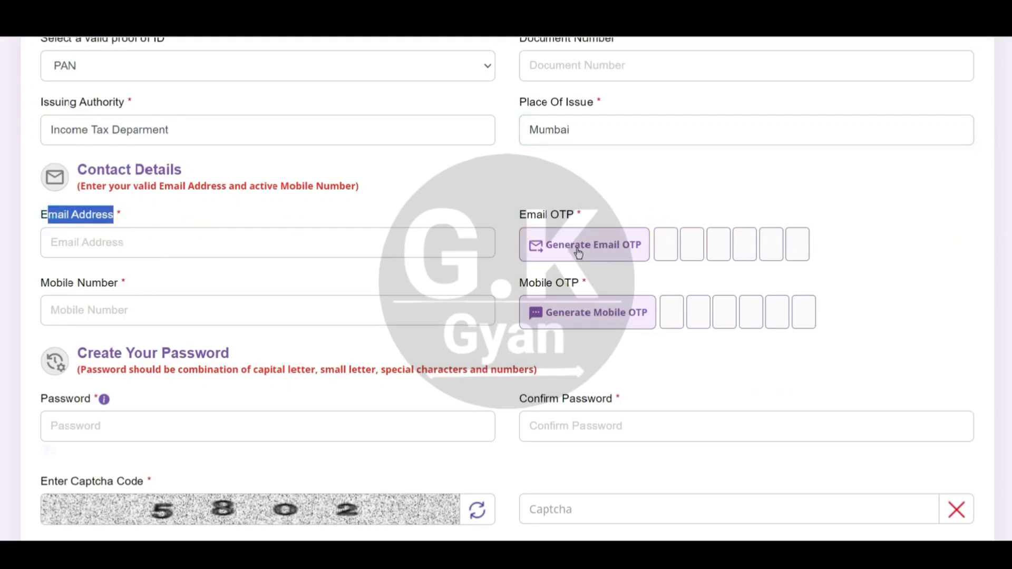
drag(519, 215, 566, 215)
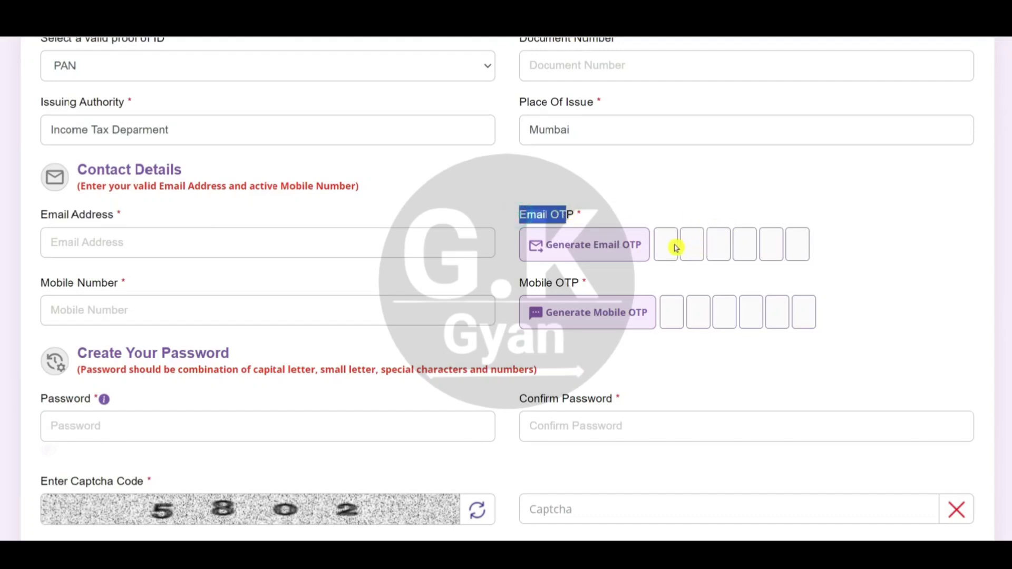
click(694, 248)
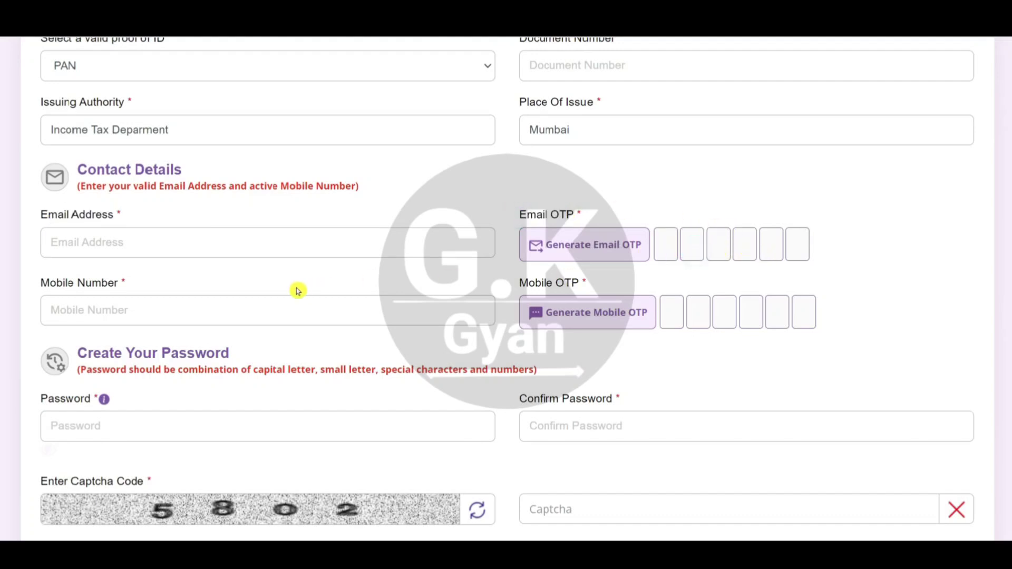
click(64, 298)
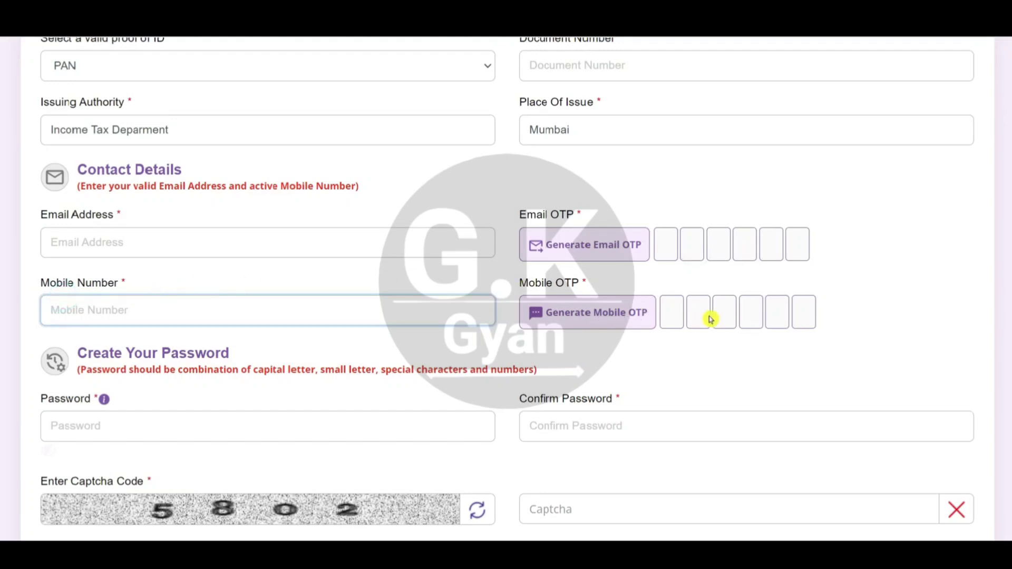
click(734, 316)
scroll(715, 276, down, 3)
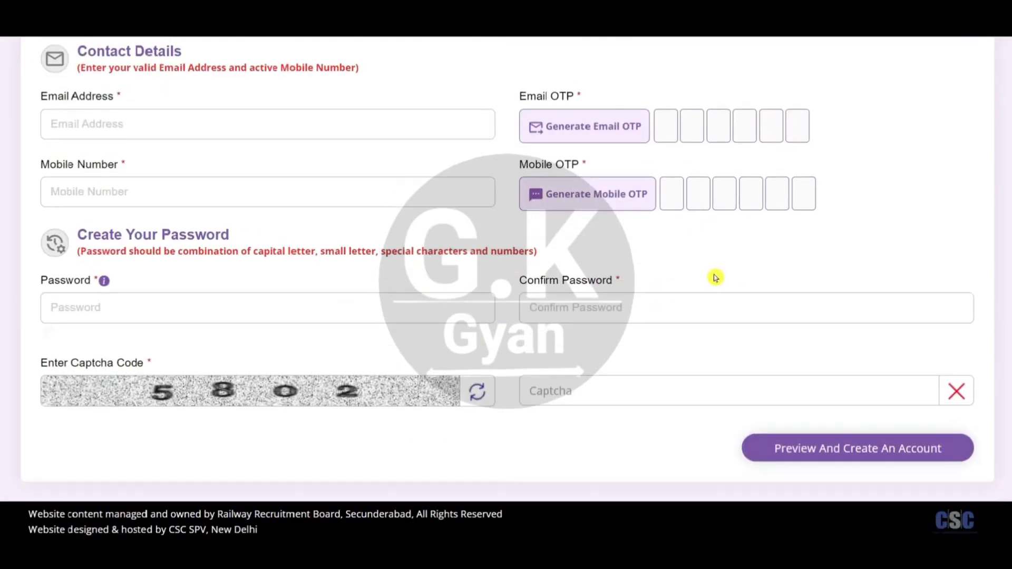
click(232, 308)
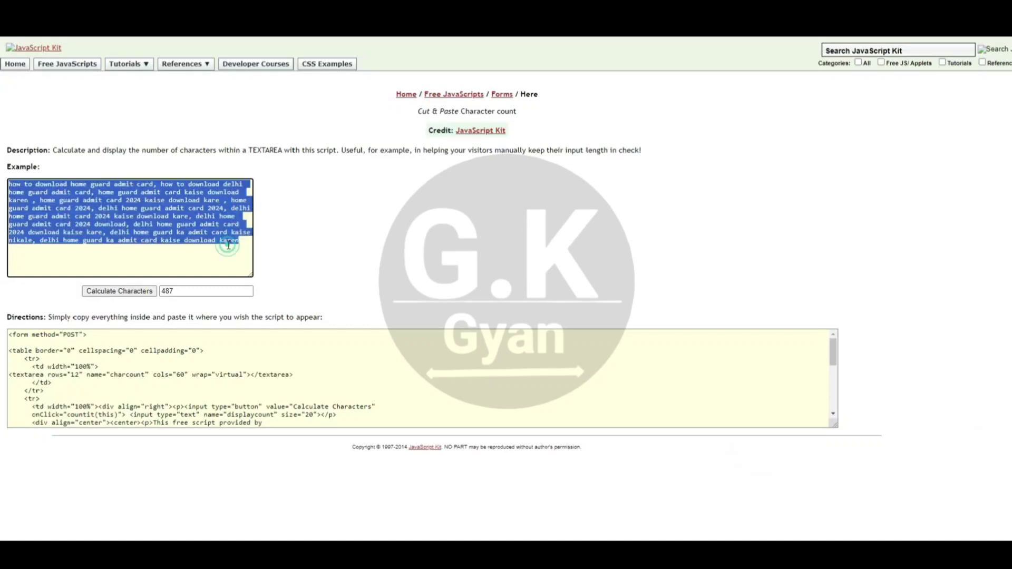
- Clear the character-counter box, zoom in, type the intended account password and select it
key(Delete)
key(ctrl+plus)
key(ctrl+plus)
key(ctrl+plus)
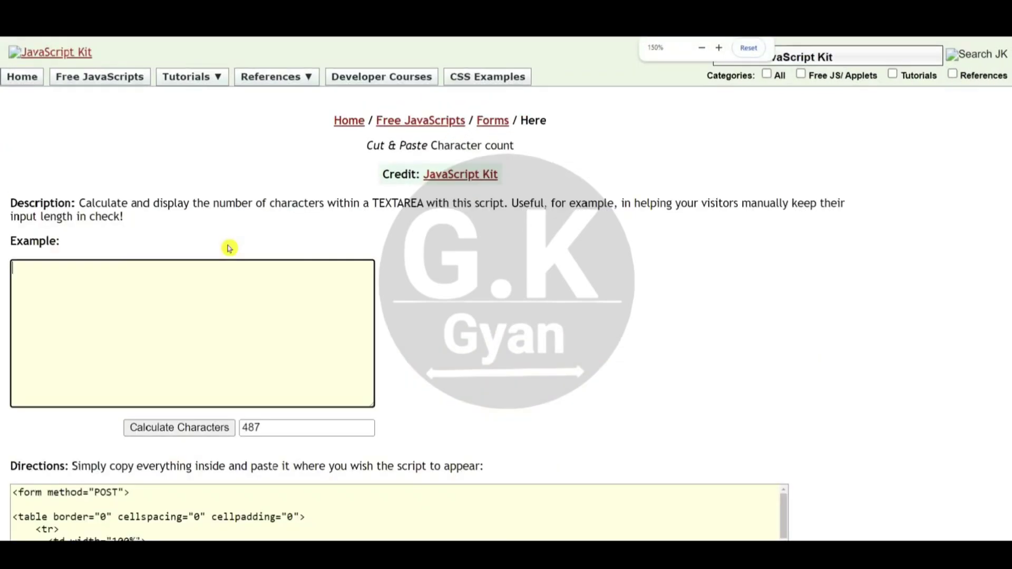
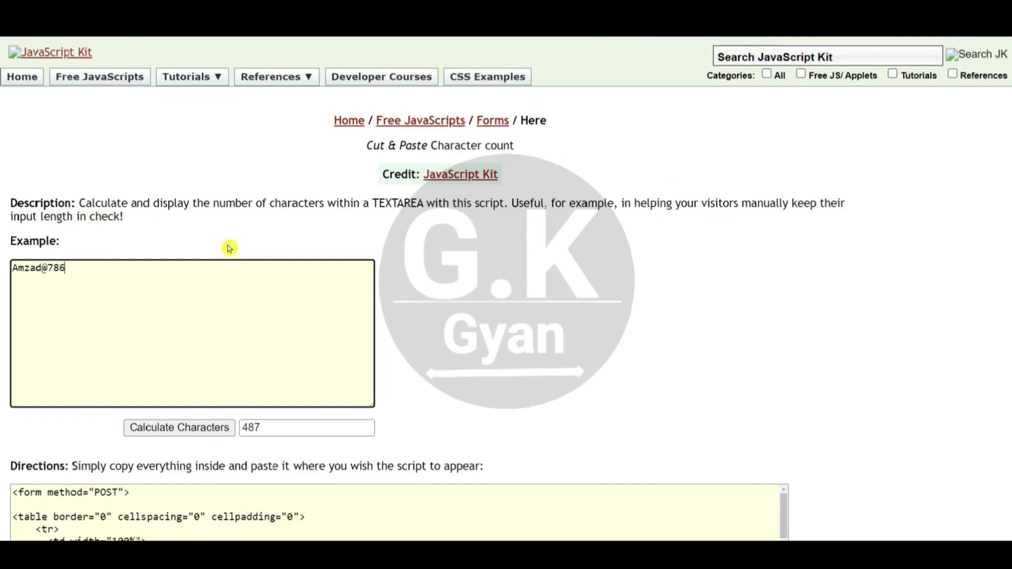
key(ctrl+a)
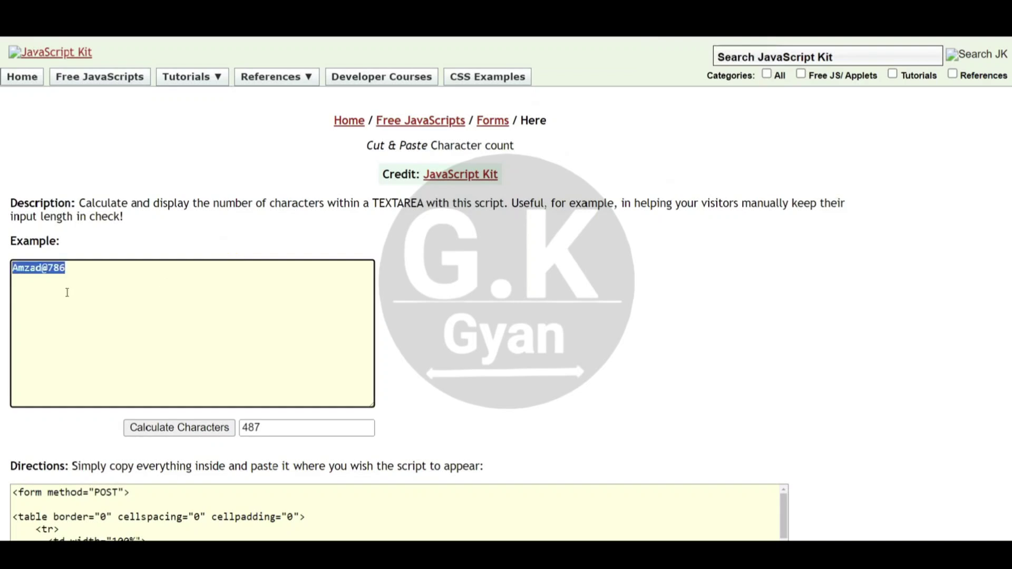
click(34, 272)
drag(12, 269, 66, 268)
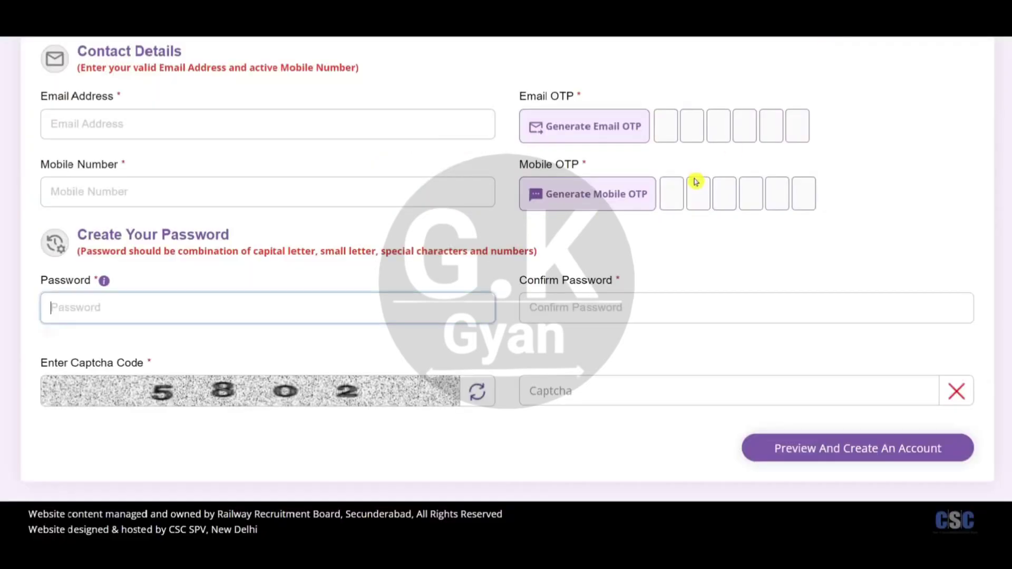
click(626, 304)
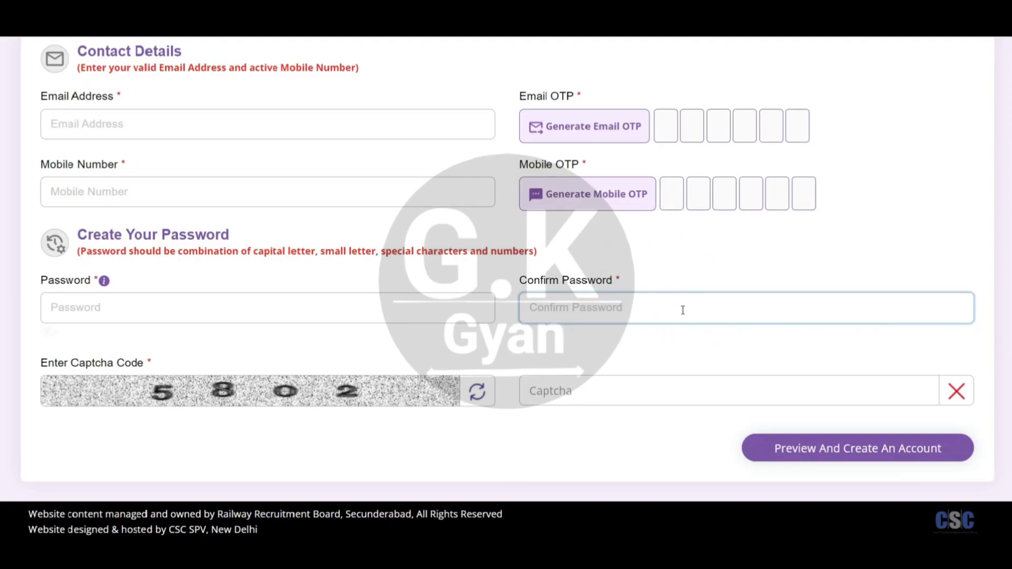
- Return to the home page and open Apply > Sign In, selecting the mobile/e-mail and password fields
scroll(706, 337, up, 3)
scroll(706, 338, up, 10)
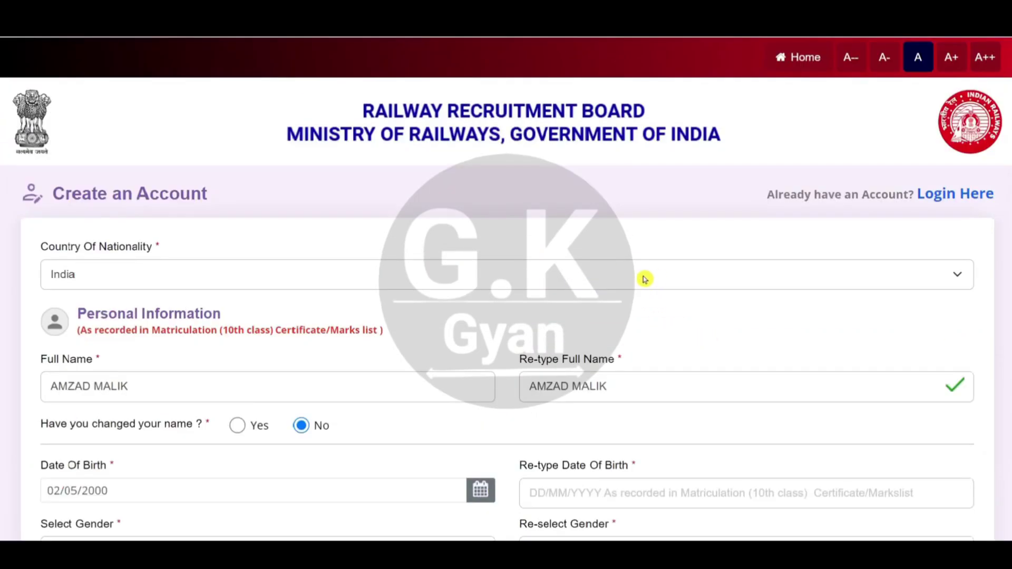
click(803, 58)
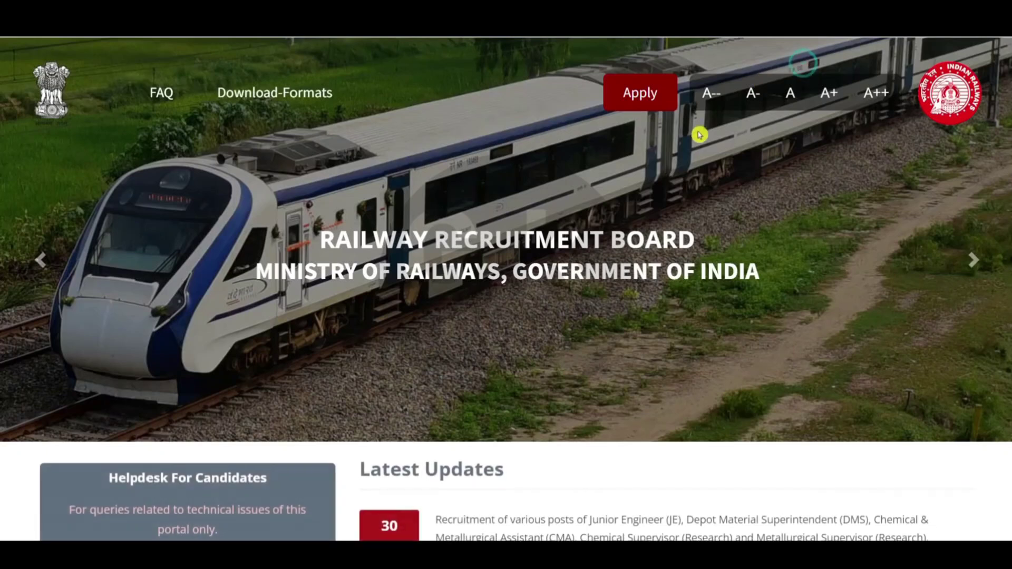
click(641, 100)
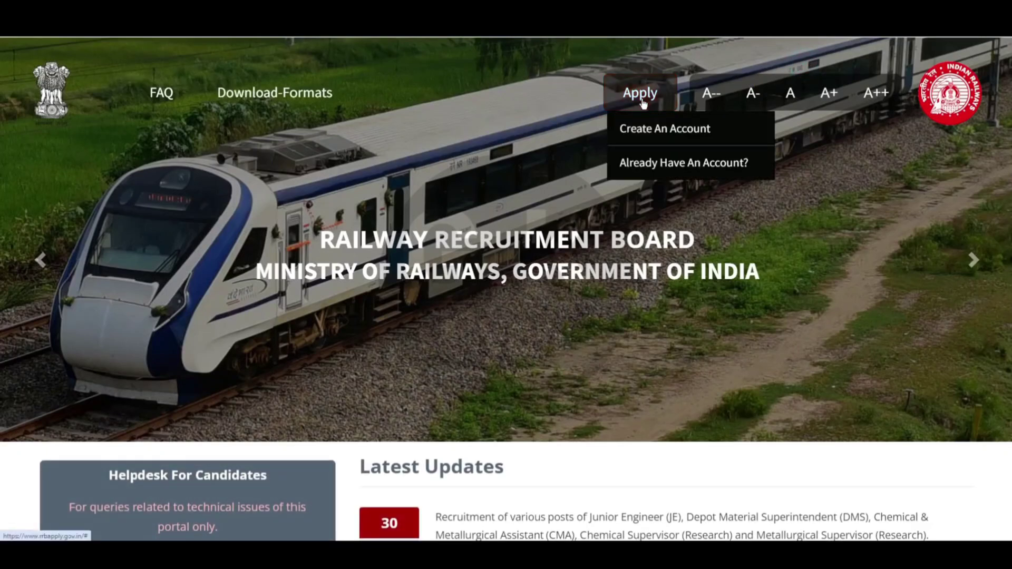
click(682, 163)
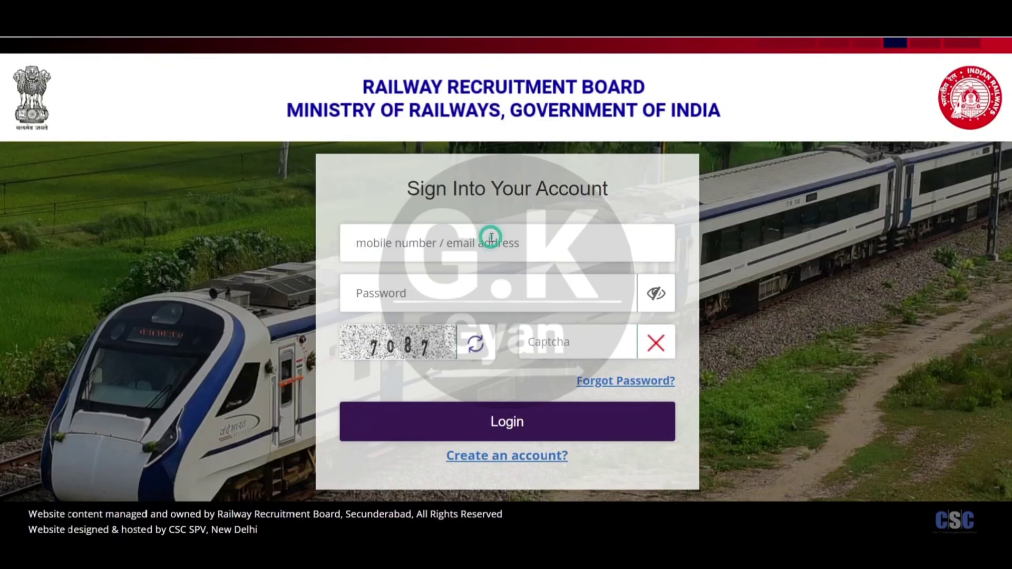
click(491, 237)
click(469, 298)
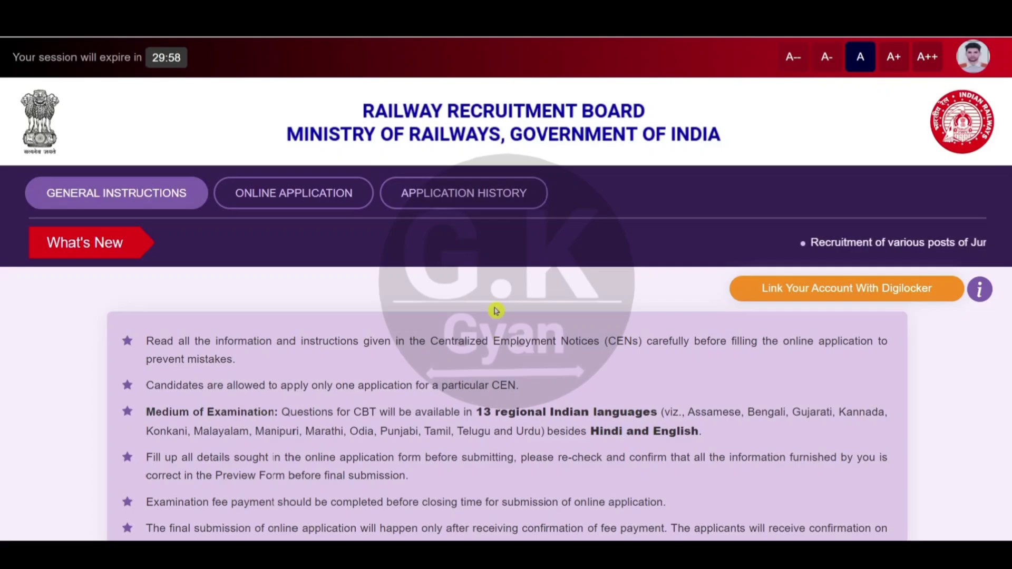
- Open the CEN No. 03/2024 online application and expand the list of RRBs to apply to
scroll(497, 310, down, 4)
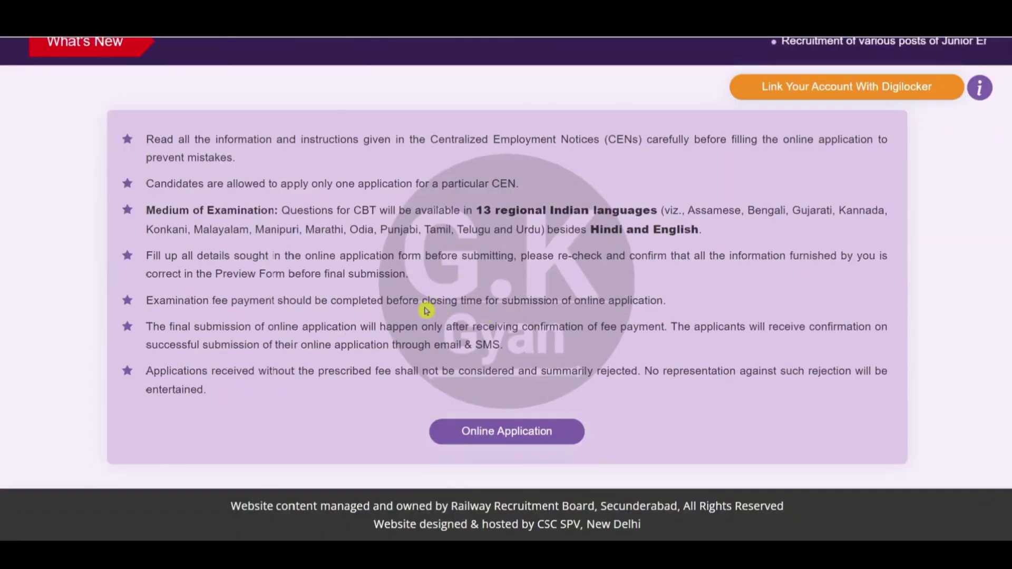
scroll(425, 308, up, 3)
scroll(433, 300, down, 2)
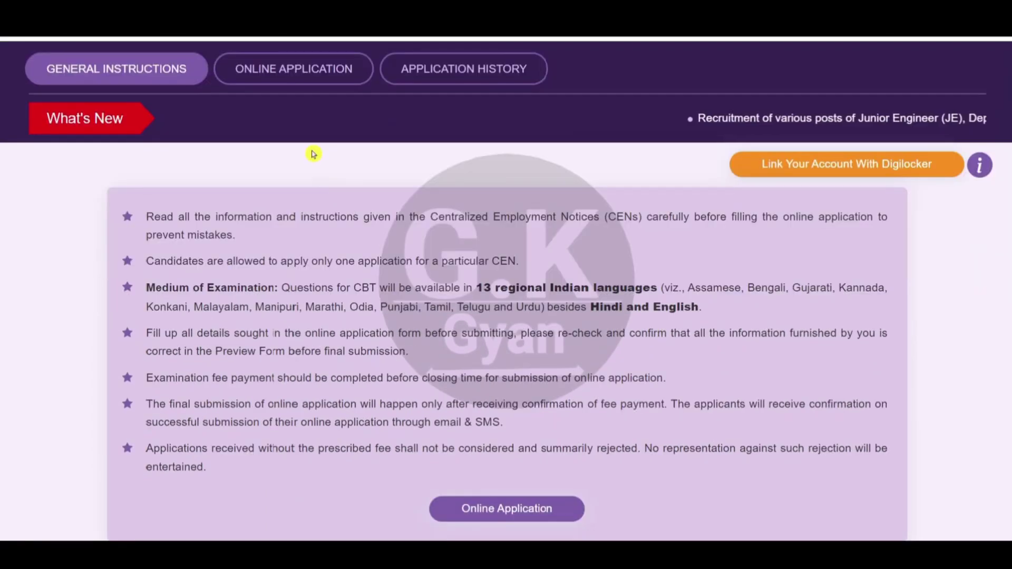
click(306, 79)
scroll(334, 280, down, 2)
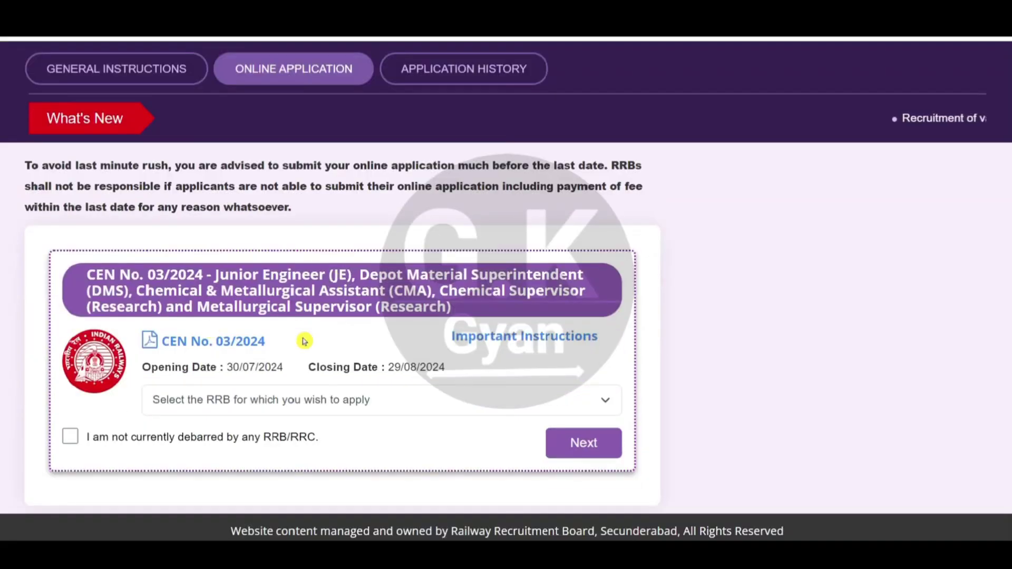
drag(116, 275, 476, 305)
click(223, 404)
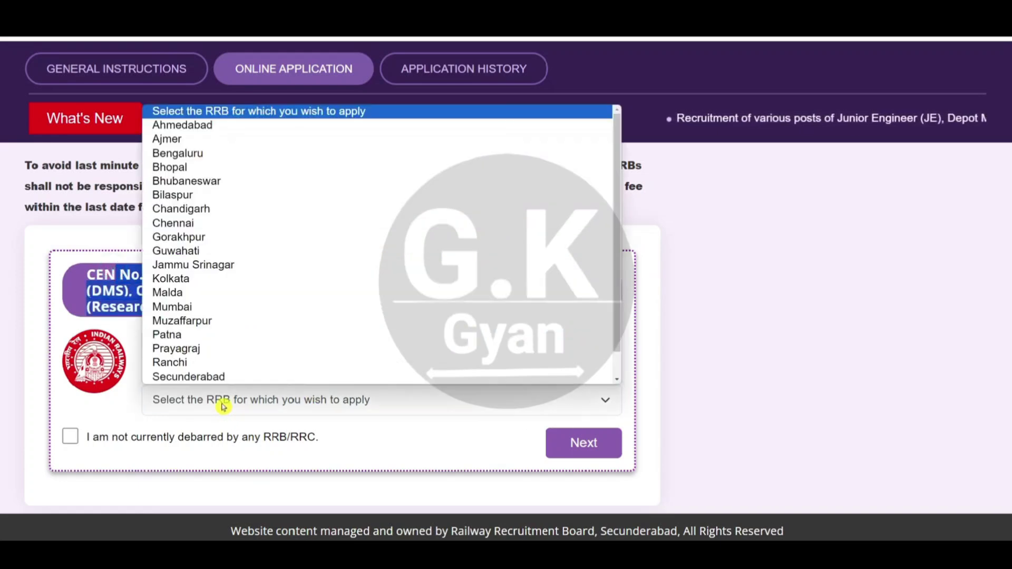
scroll(291, 262, down, 1)
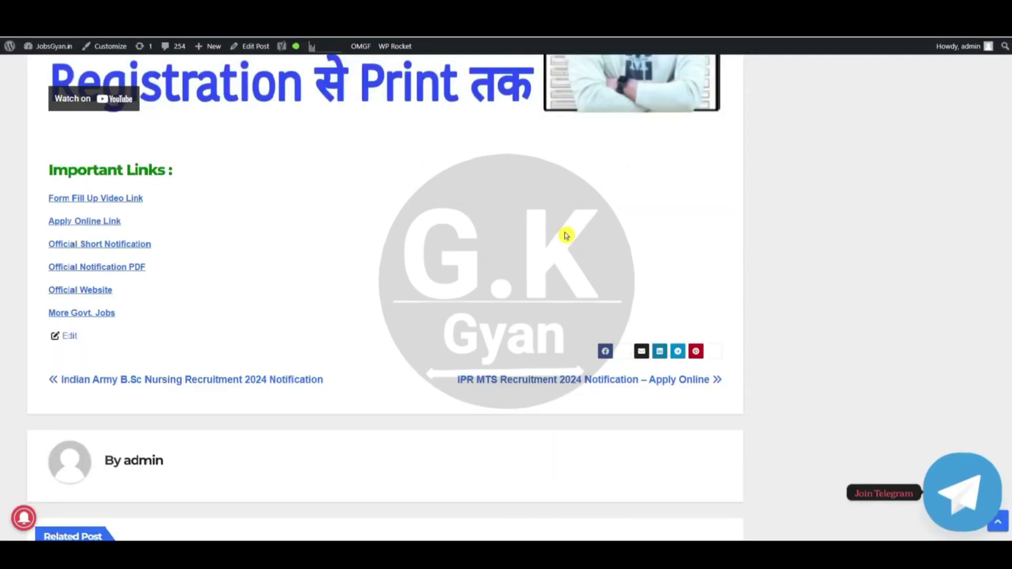
scroll(564, 232, up, 15)
scroll(566, 232, down, 10)
- Scan the JobsGyan Category Wise Vacancy Details table, highlighting its first rows
scroll(569, 234, up, 5)
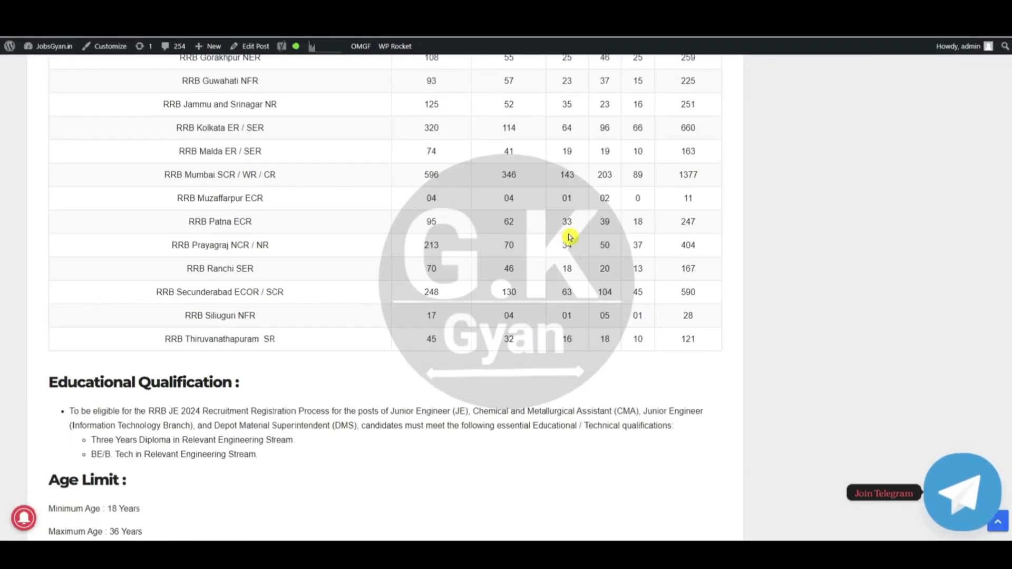
scroll(569, 237, up, 5)
click(475, 276)
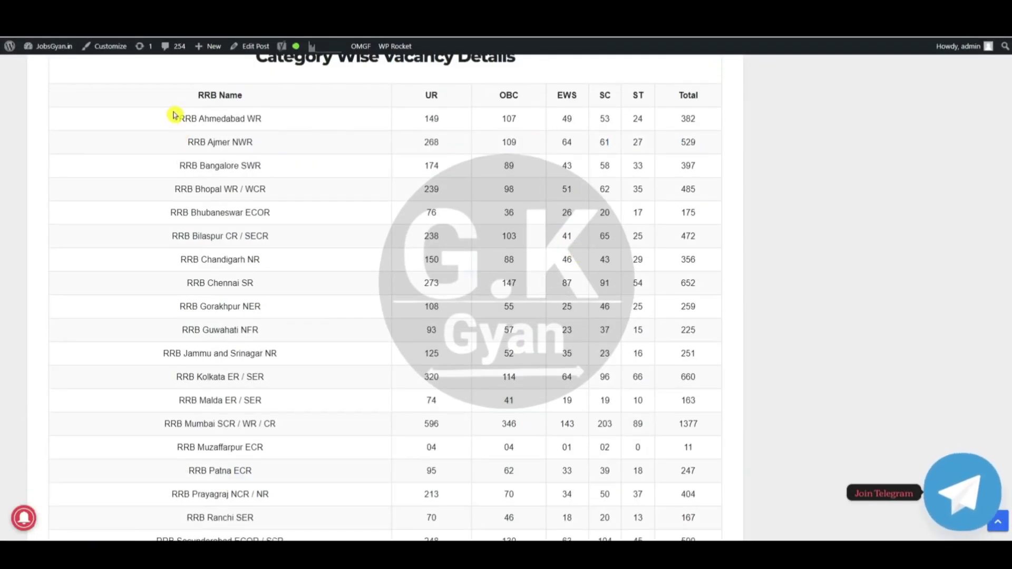
drag(188, 100, 307, 208)
click(341, 269)
scroll(311, 234, down, 2)
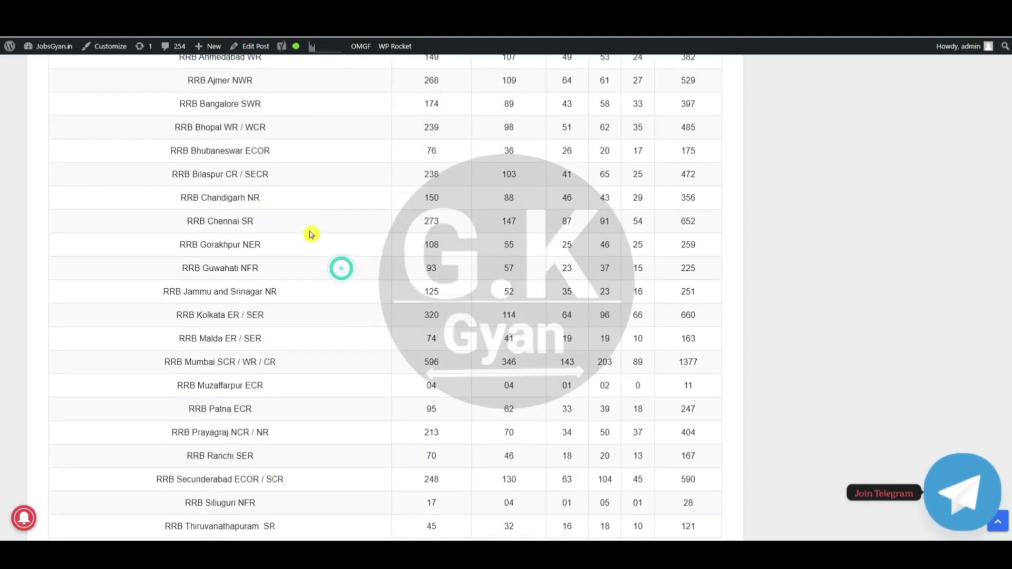
scroll(634, 427, down, 3)
scroll(675, 328, up, 2)
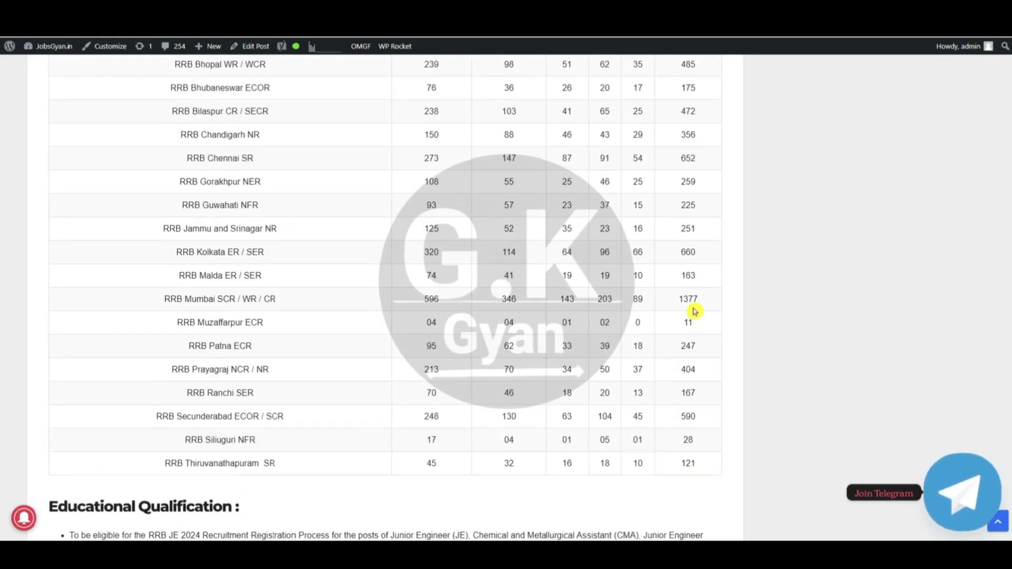
scroll(693, 309, up, 3)
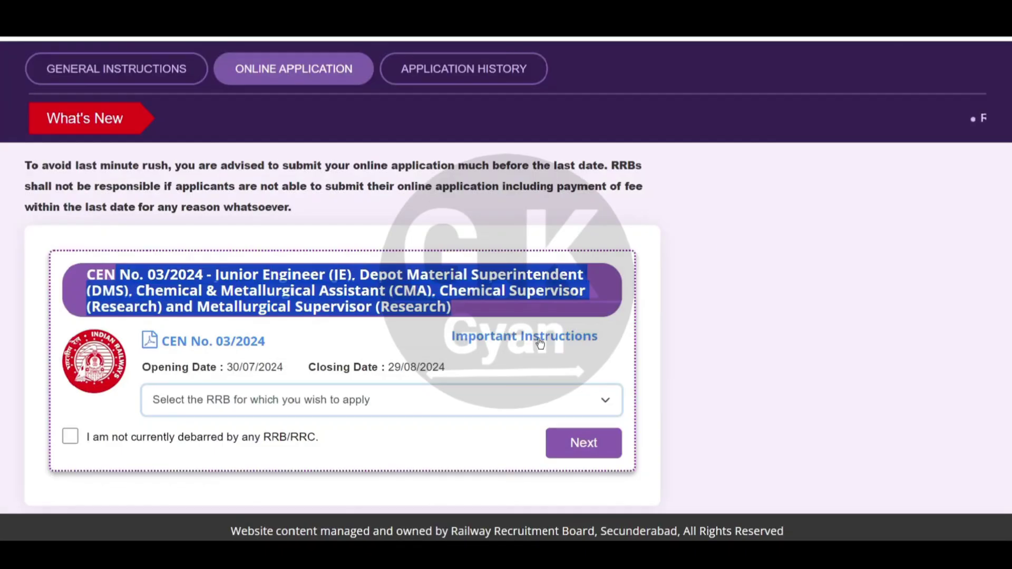
- Choose RRB Muzaffarpur, declare not being debarred, and proceed to Personal Details, dismissing the saved-data notice
click(304, 407)
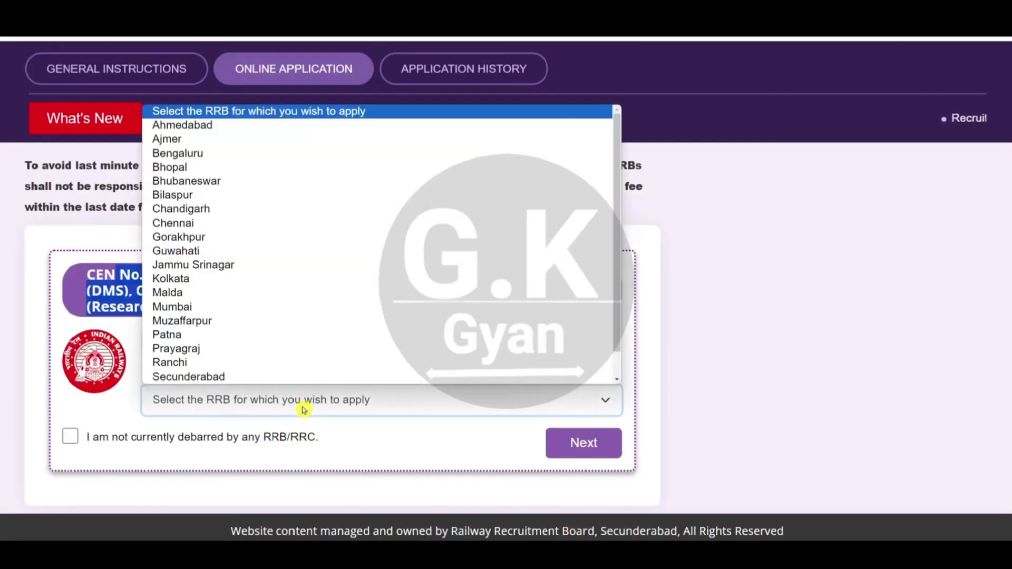
scroll(328, 274, down, 1)
click(224, 293)
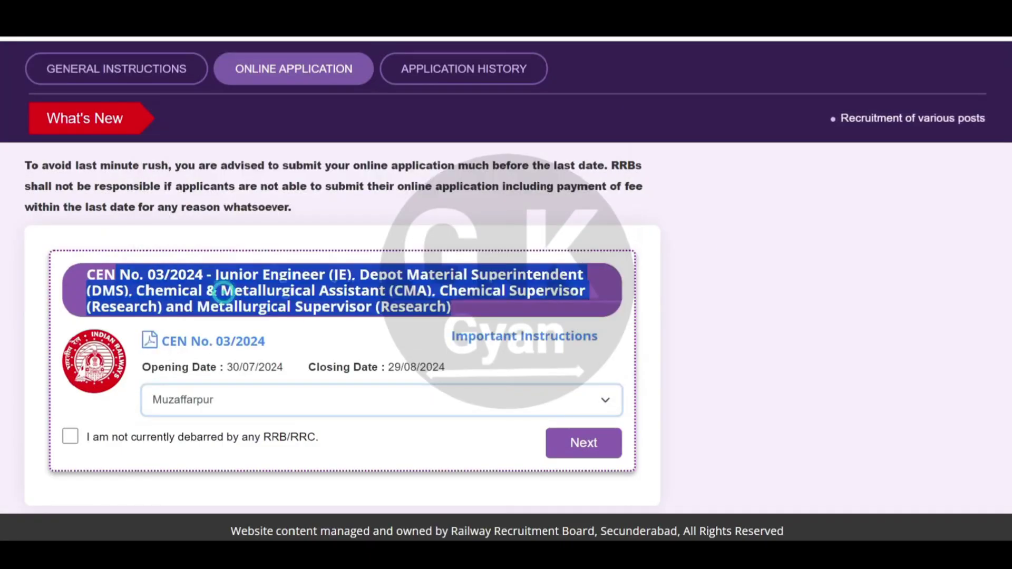
click(70, 436)
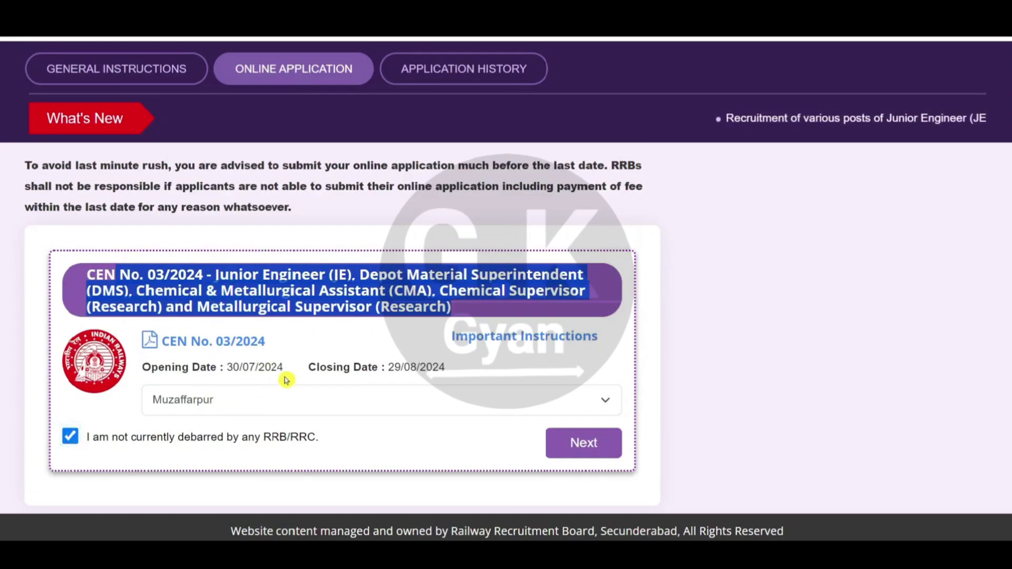
click(609, 442)
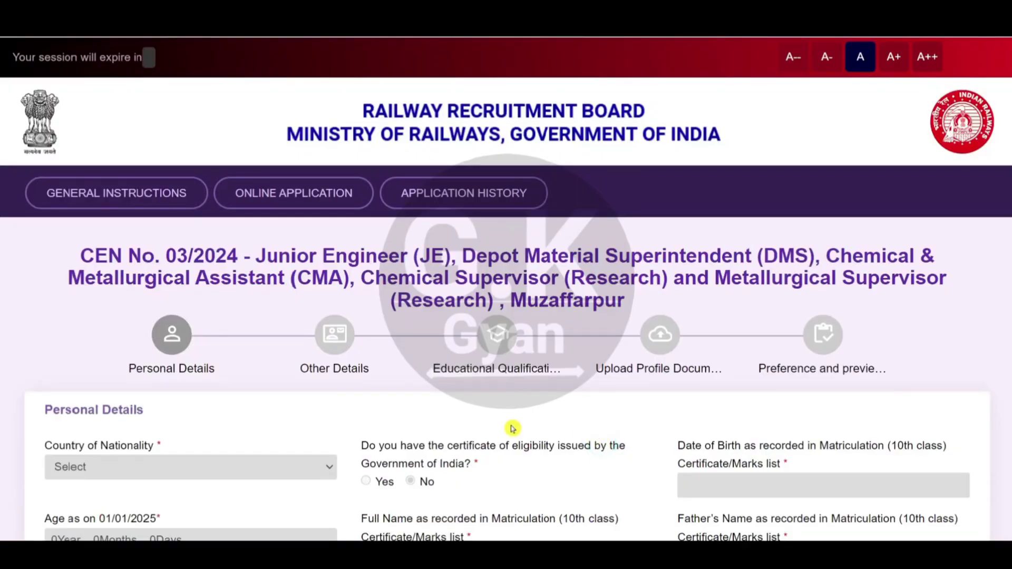
click(810, 245)
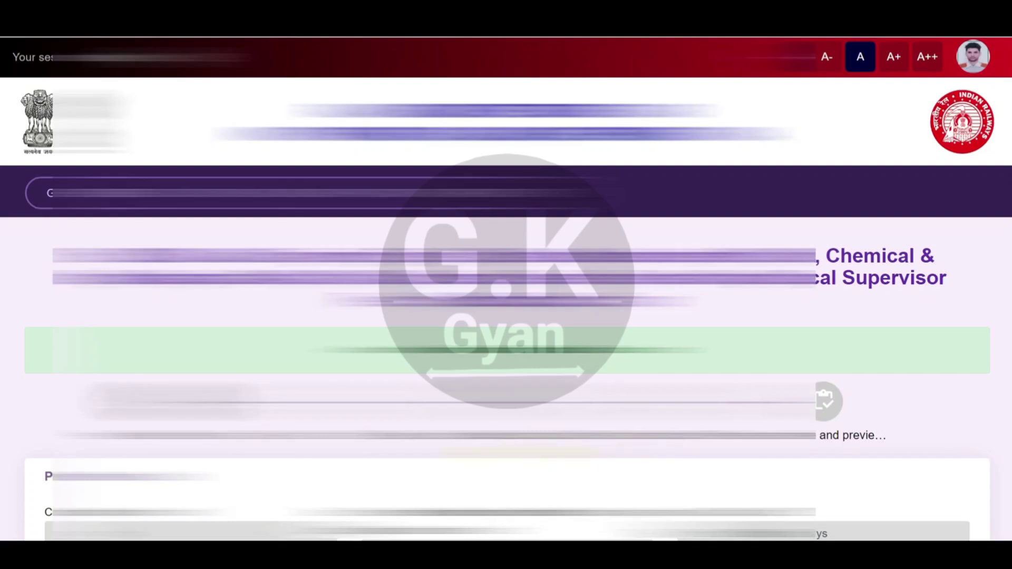
- Keep marital status Unmarried, religion Muslim, fee exemption Yes, and mother tongue and exam language Hindi
scroll(5, 235, down, 9)
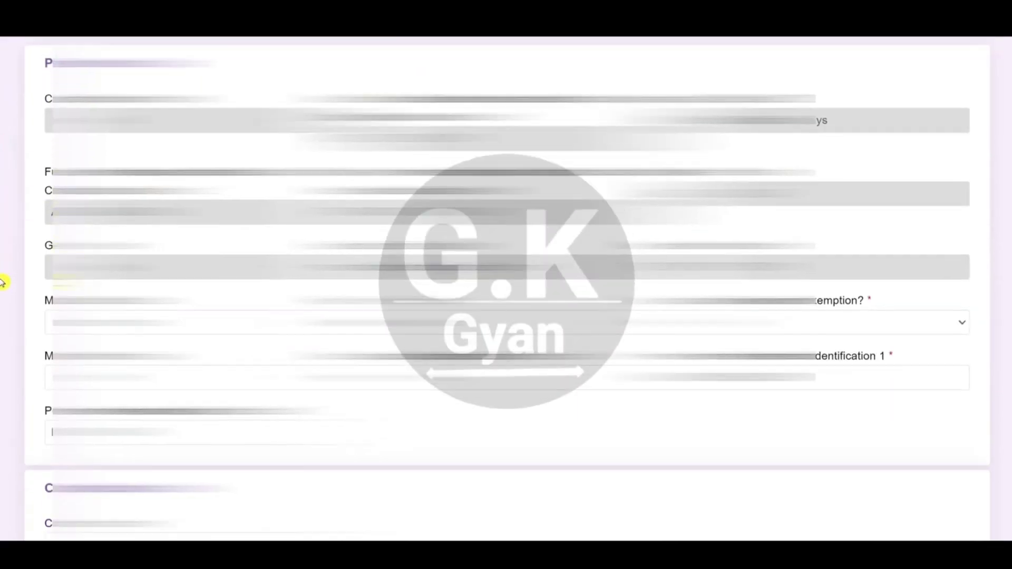
scroll(3, 297, down, 4)
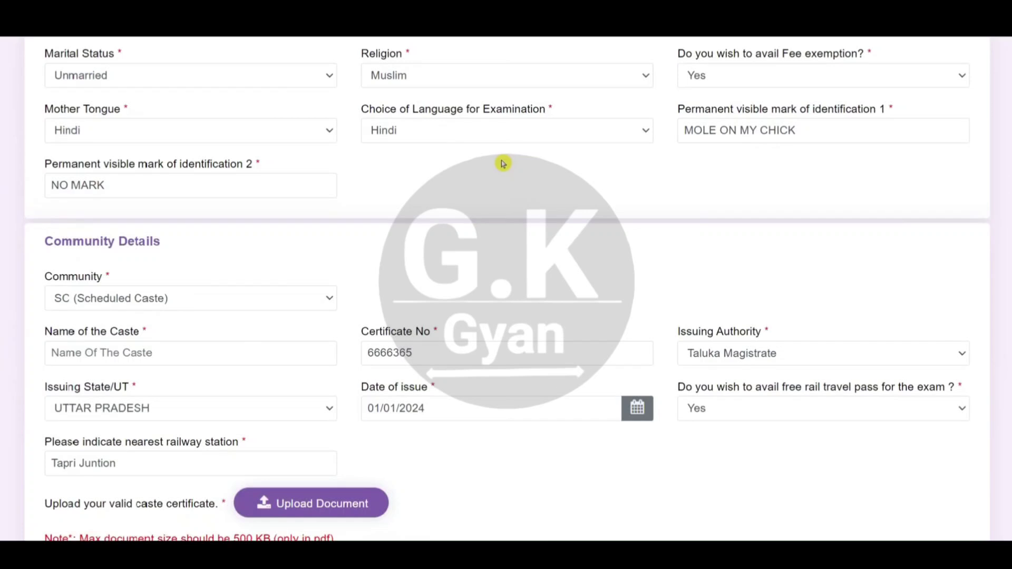
click(128, 81)
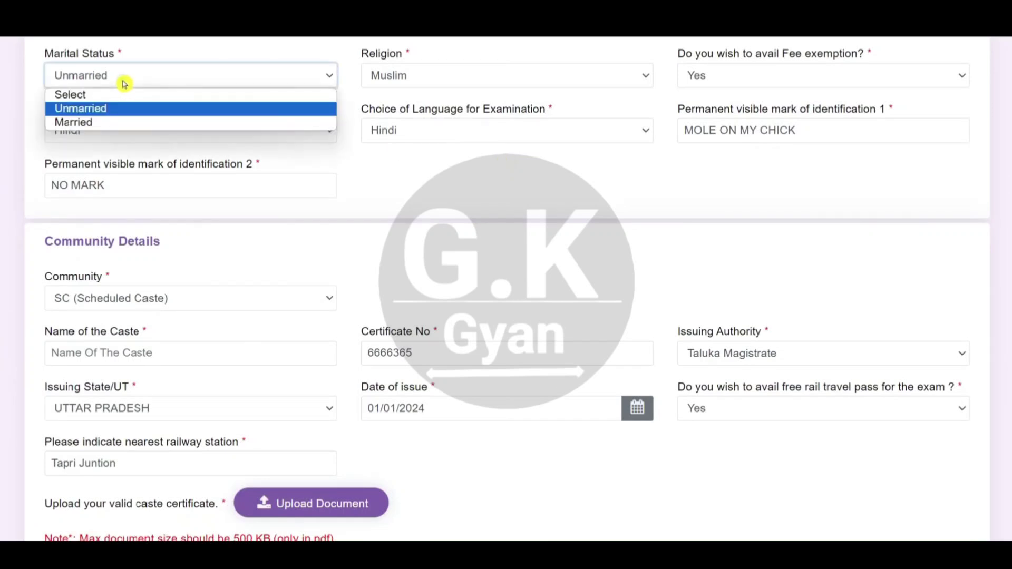
click(100, 110)
click(401, 74)
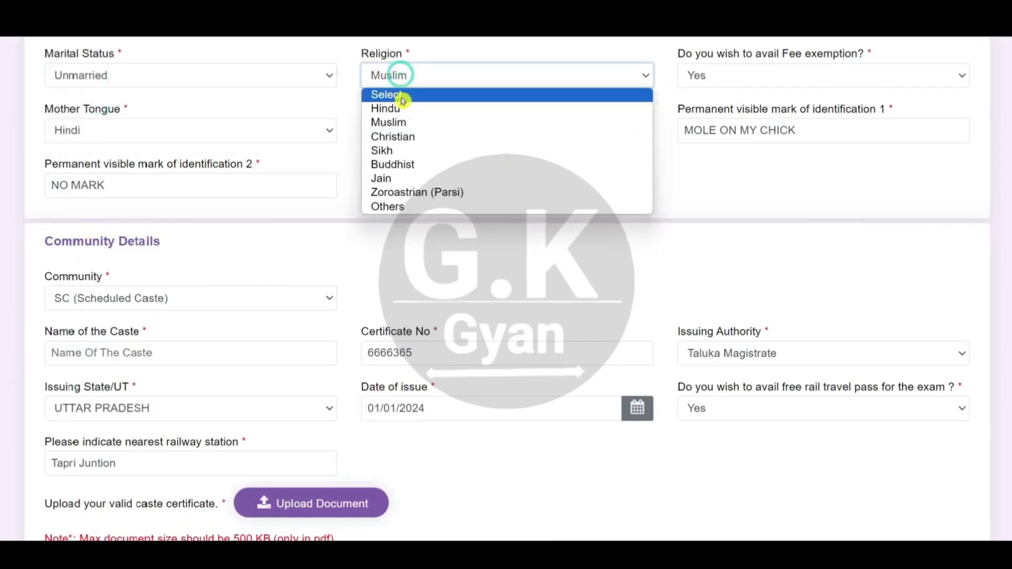
click(406, 127)
click(763, 74)
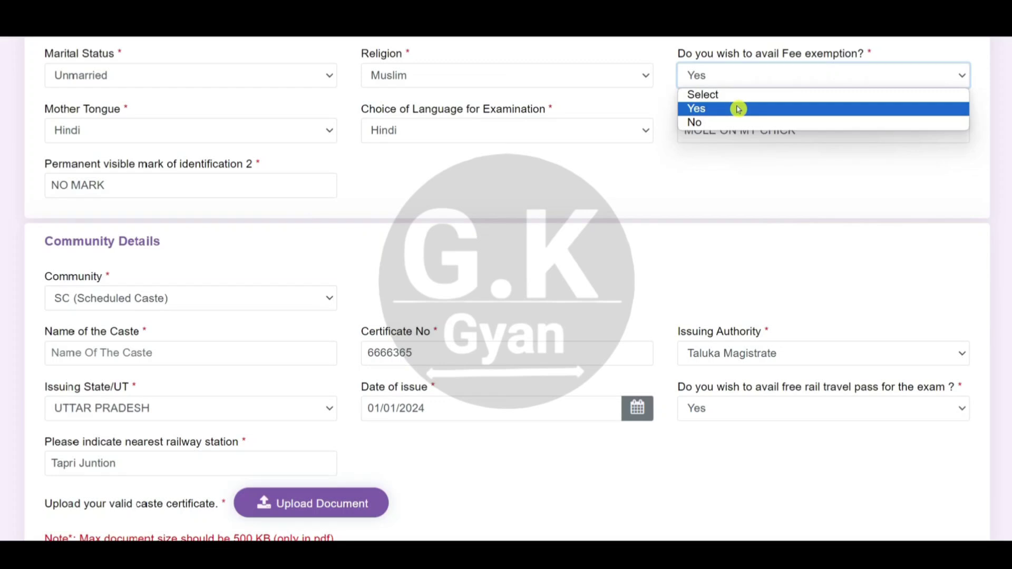
click(738, 109)
click(116, 137)
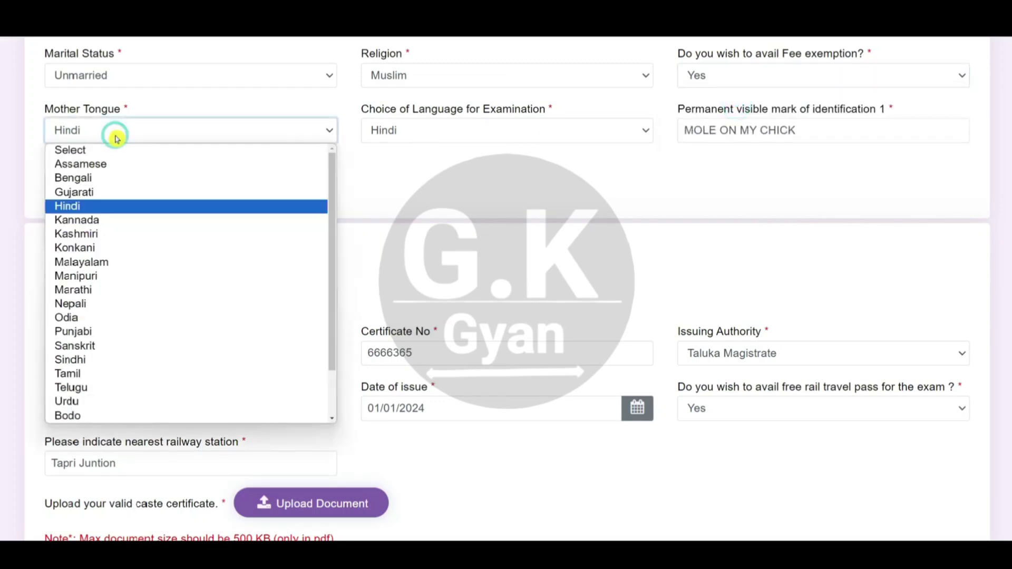
click(97, 208)
click(454, 131)
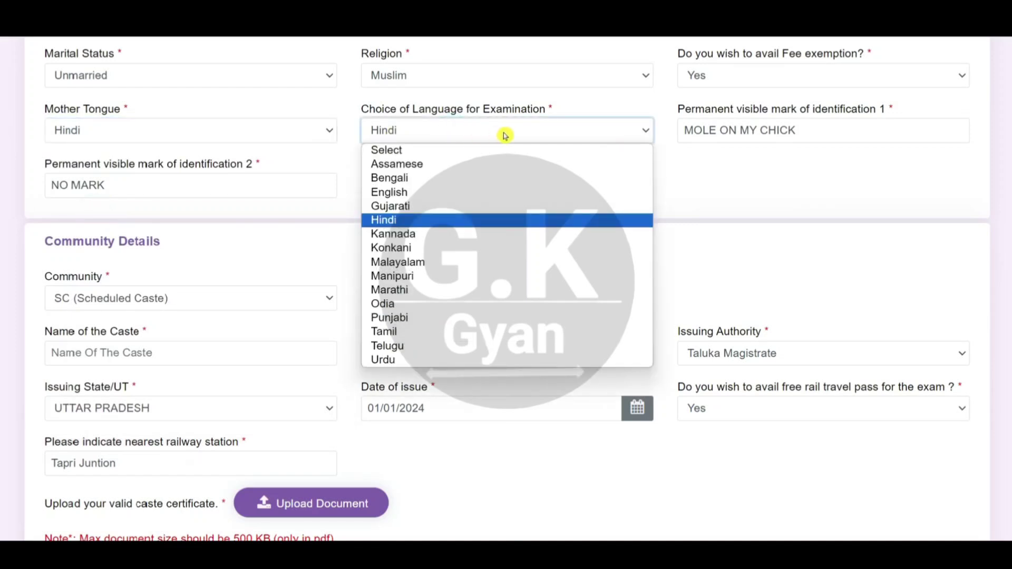
click(398, 226)
- Review the identification mark fields, selecting mark 1's text 'MOLE ON MY CHICK'
drag(705, 109, 795, 119)
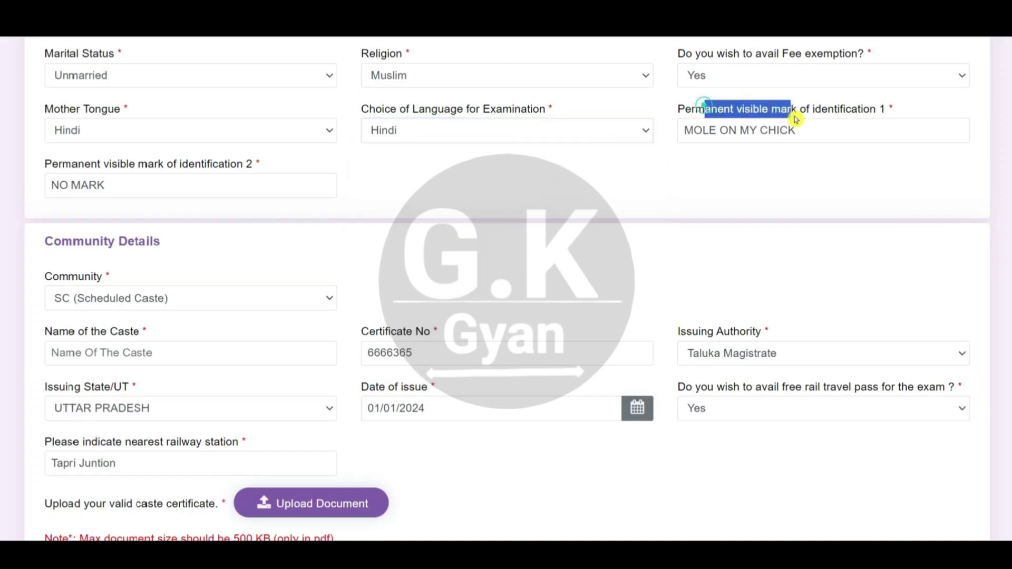
click(812, 124)
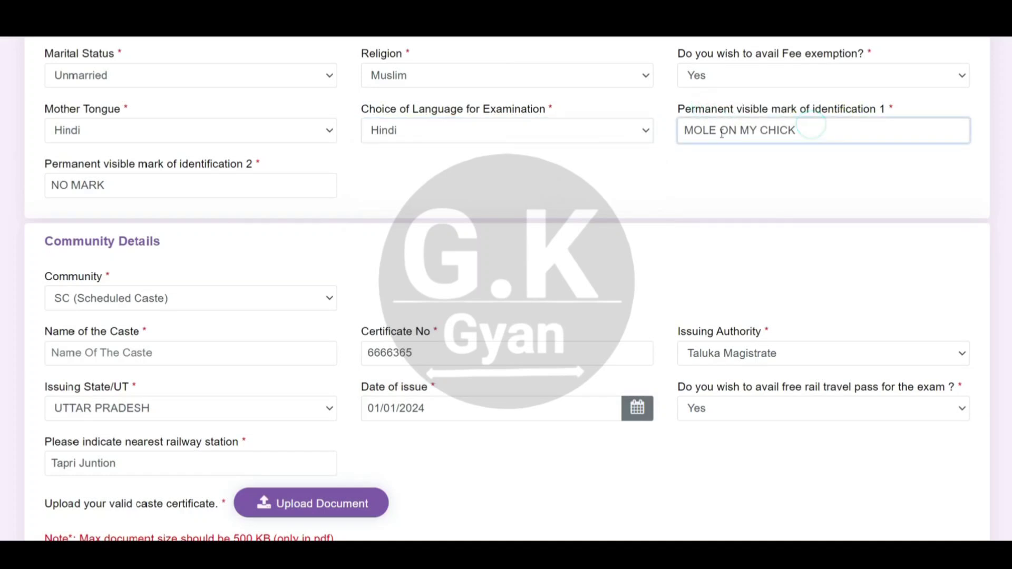
drag(685, 130, 791, 133)
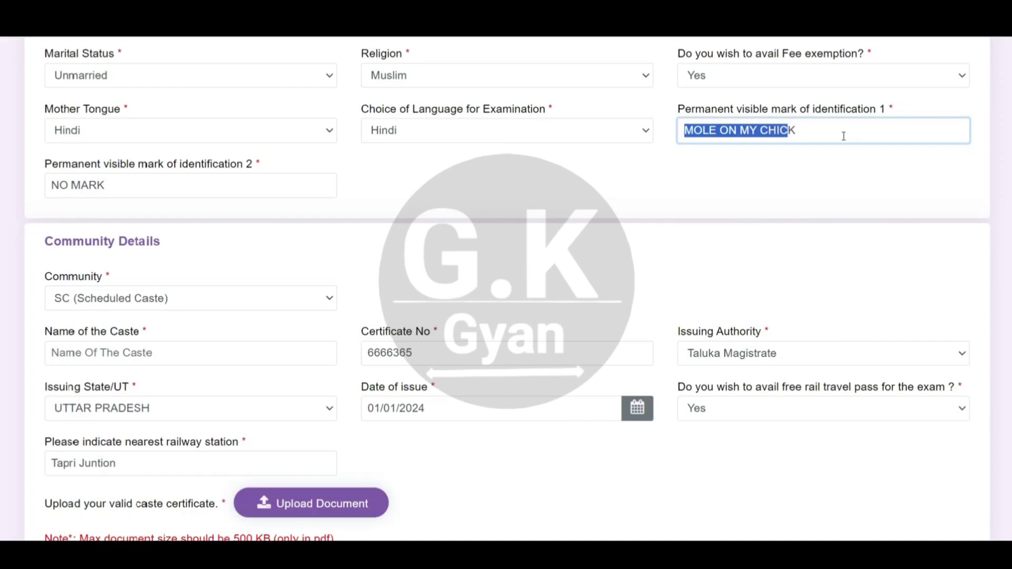
click(135, 188)
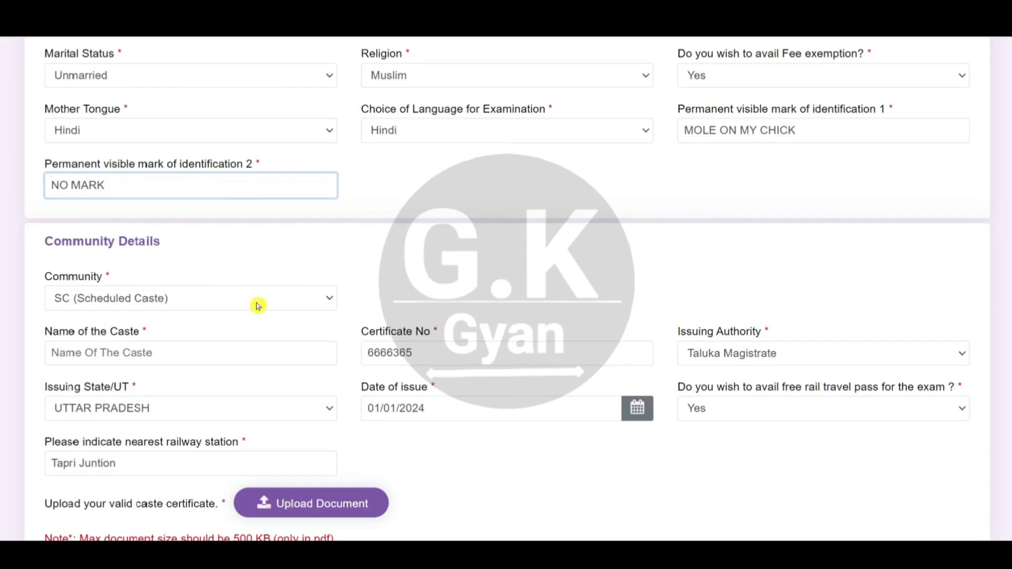
- Keep SC (Scheduled Caste) as the community
click(176, 298)
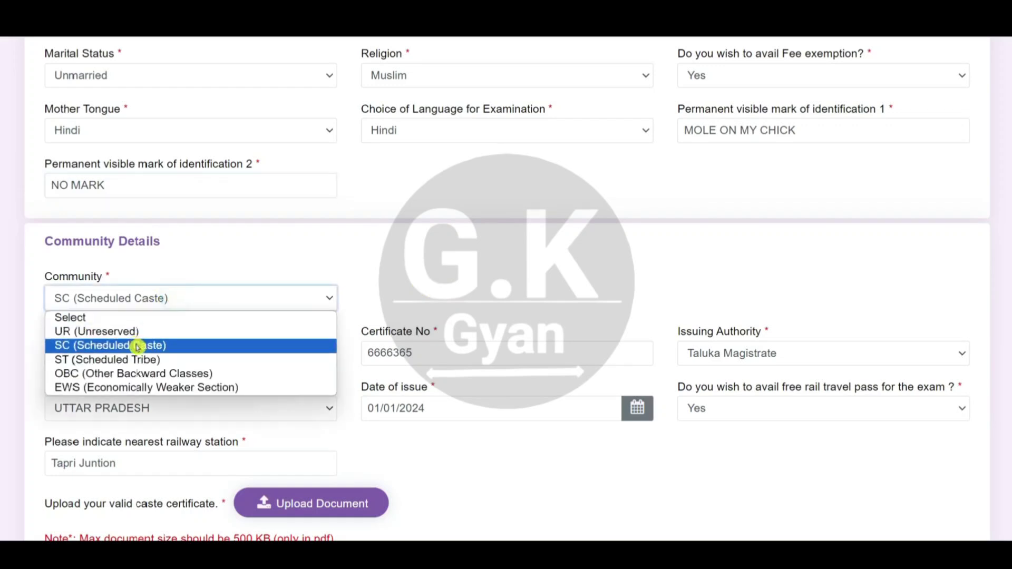
click(153, 345)
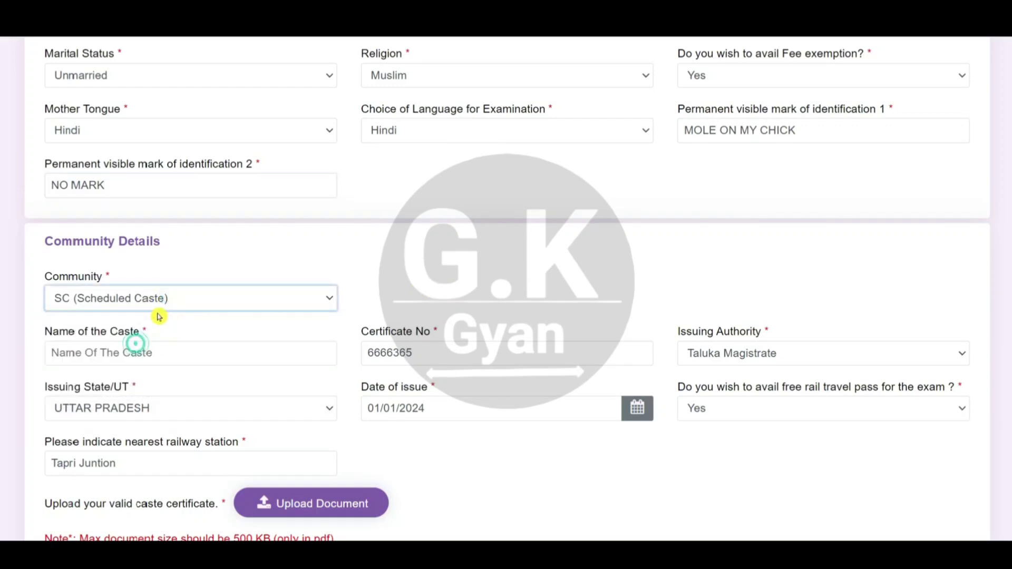
click(196, 303)
click(406, 255)
click(202, 306)
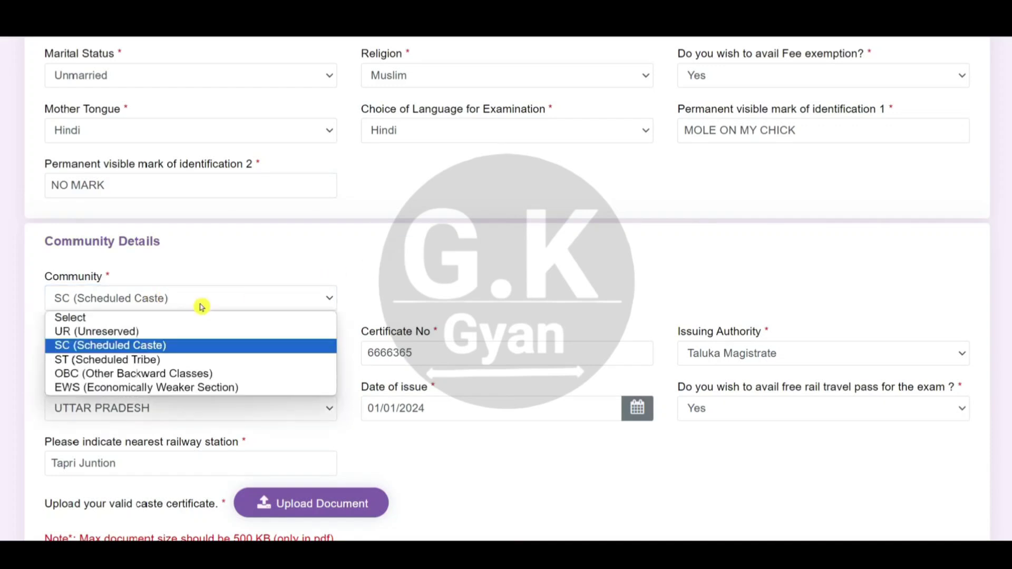
click(410, 262)
- Fill in the caste name and move on to the certificate number and issuing authority
click(177, 354)
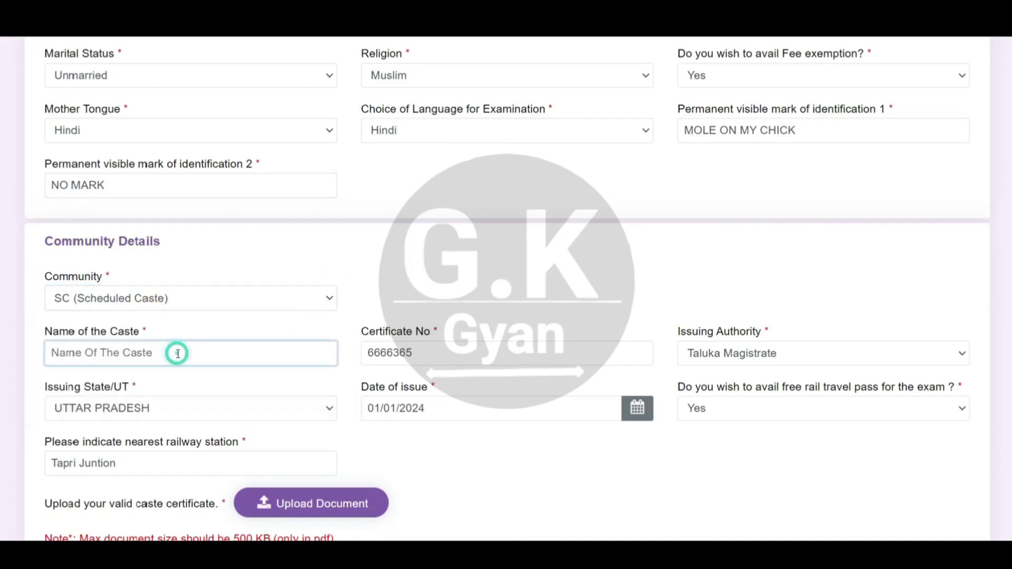
text(Malik)
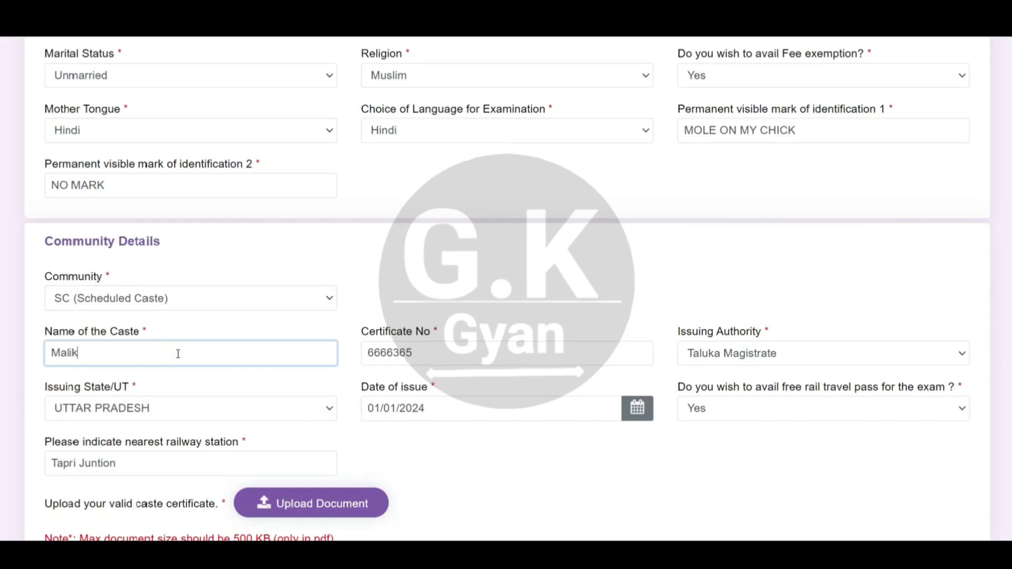
click(447, 354)
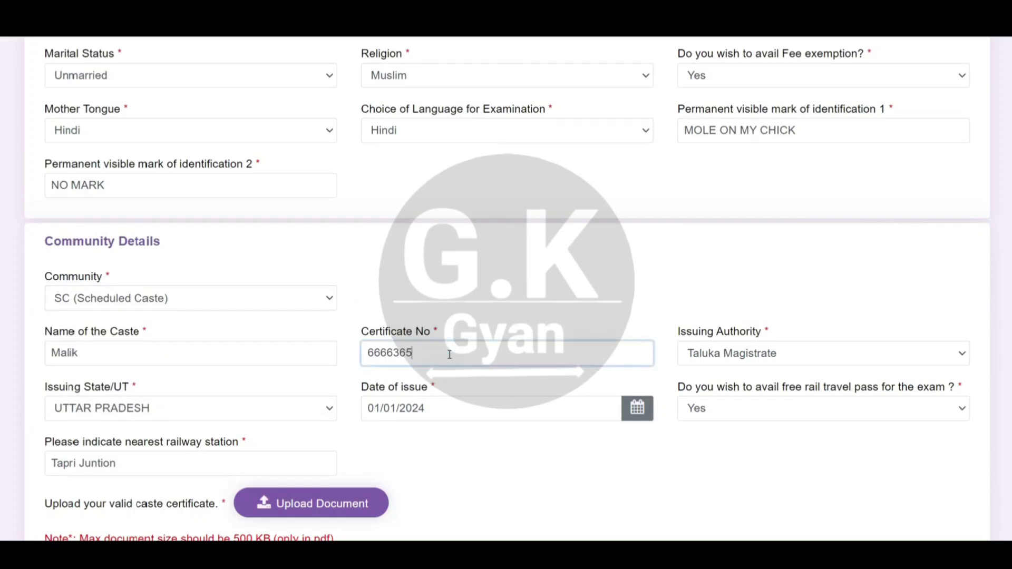
click(771, 352)
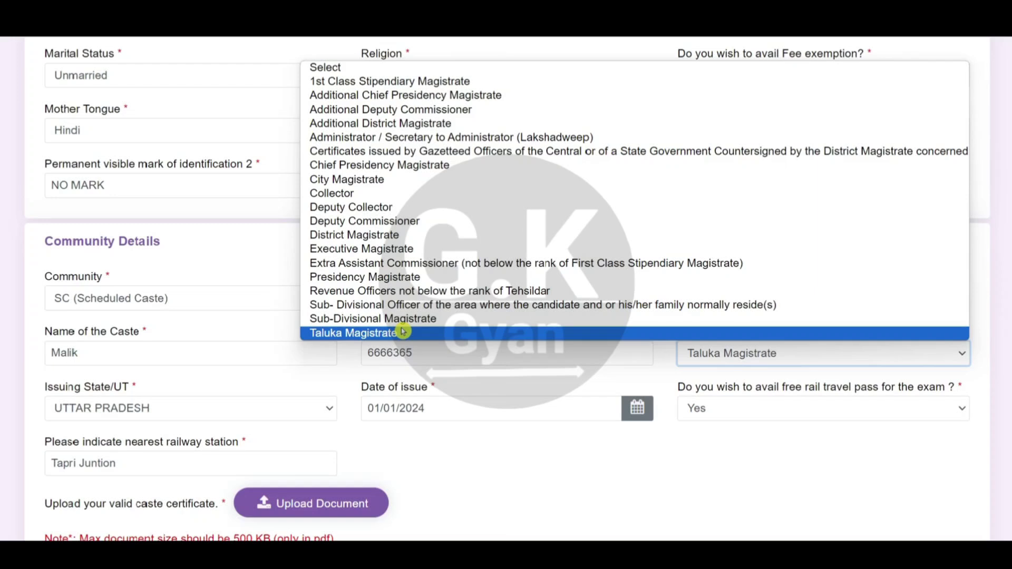
- Confirm the caste certificate was issued by Taluka Magistrate, UTTAR PRADESH, on 01/01/2024
click(403, 331)
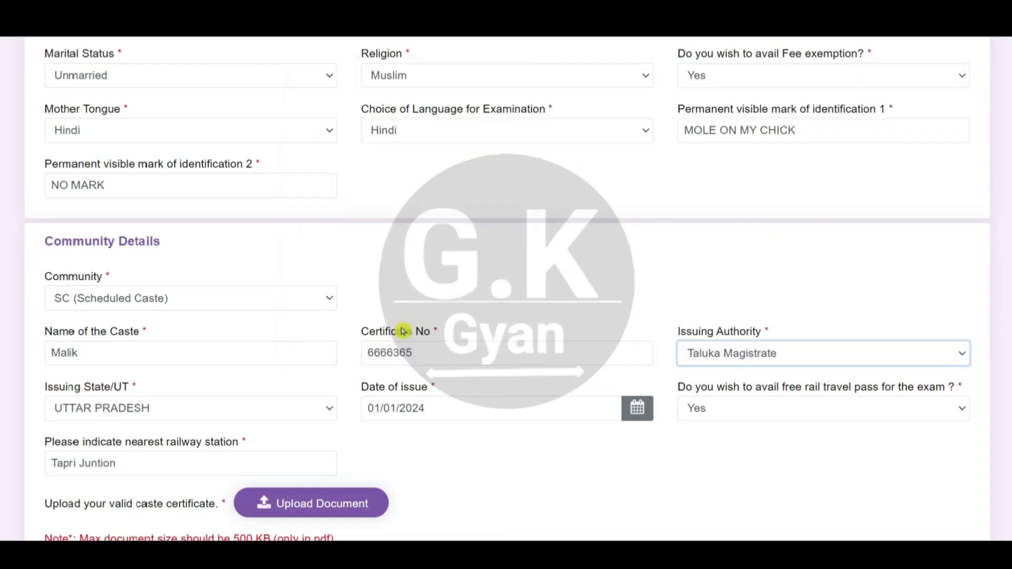
click(204, 410)
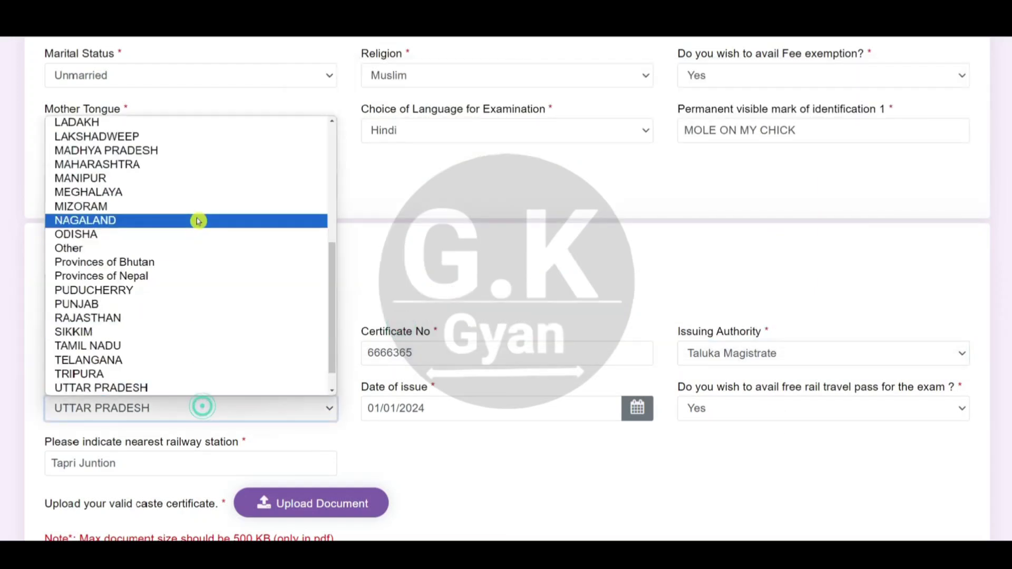
click(159, 389)
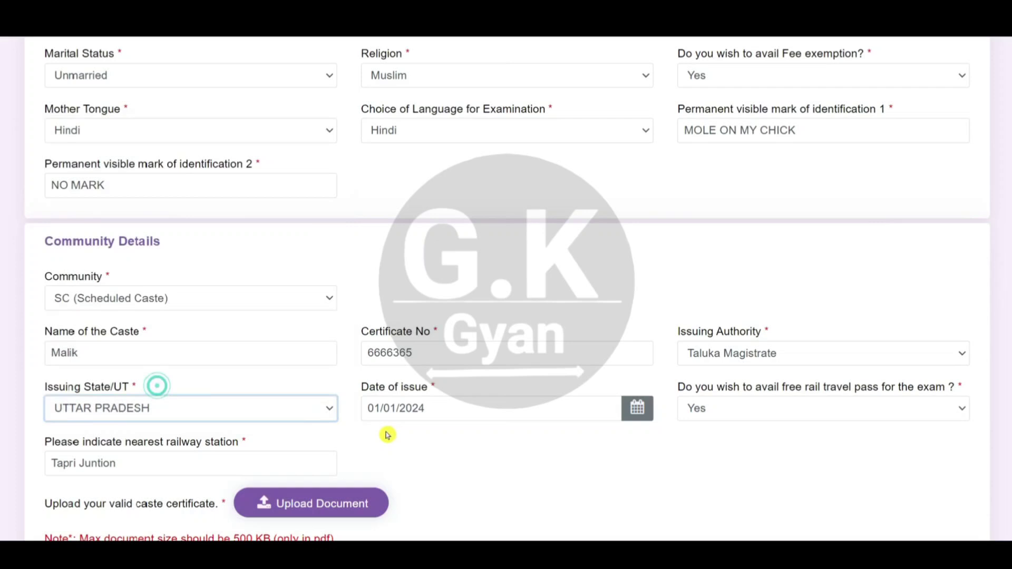
click(421, 413)
click(472, 409)
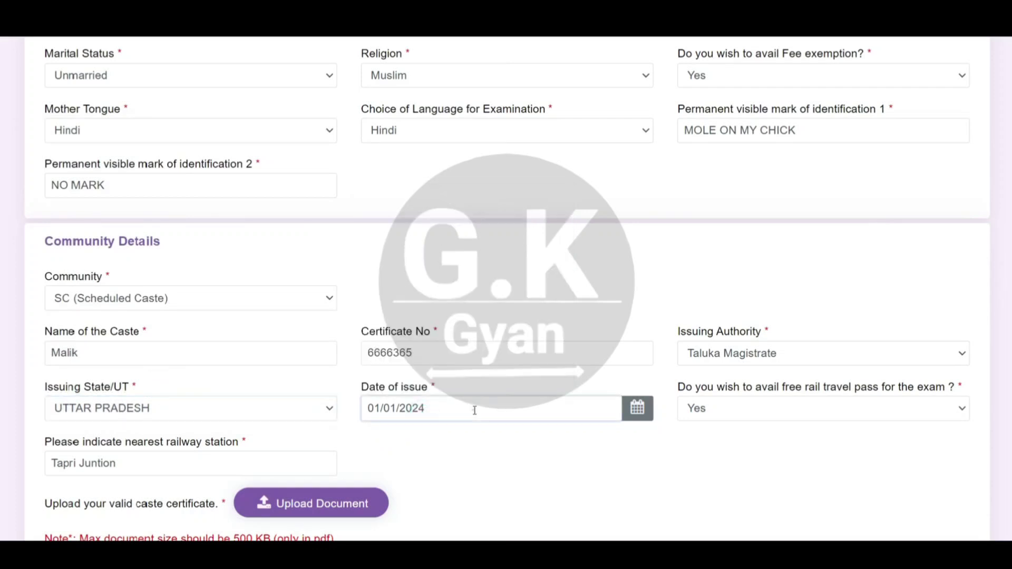
- Keep the free rail travel pass at Yes, check the nearest railway station, and start the certificate upload
click(744, 414)
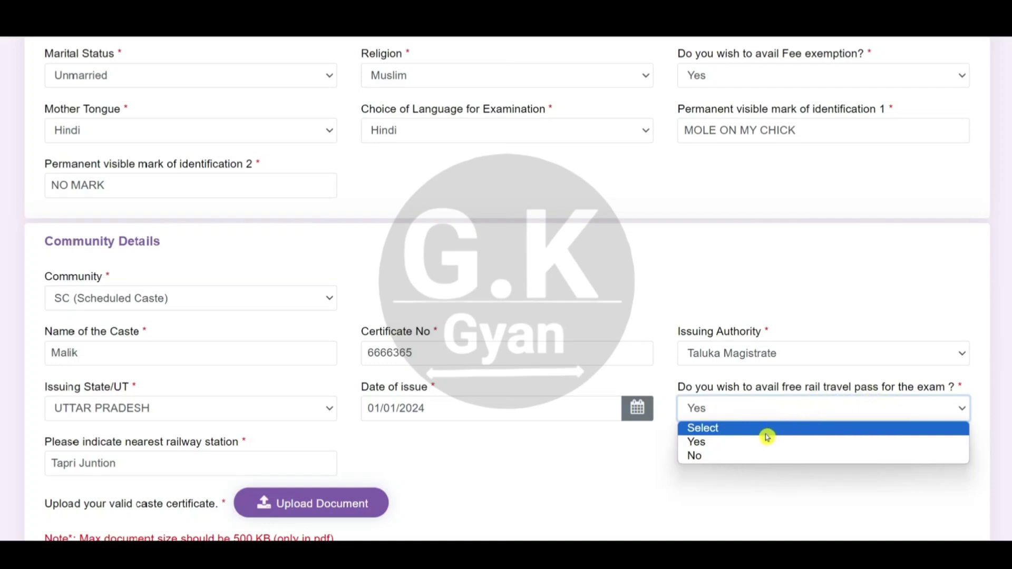
click(748, 443)
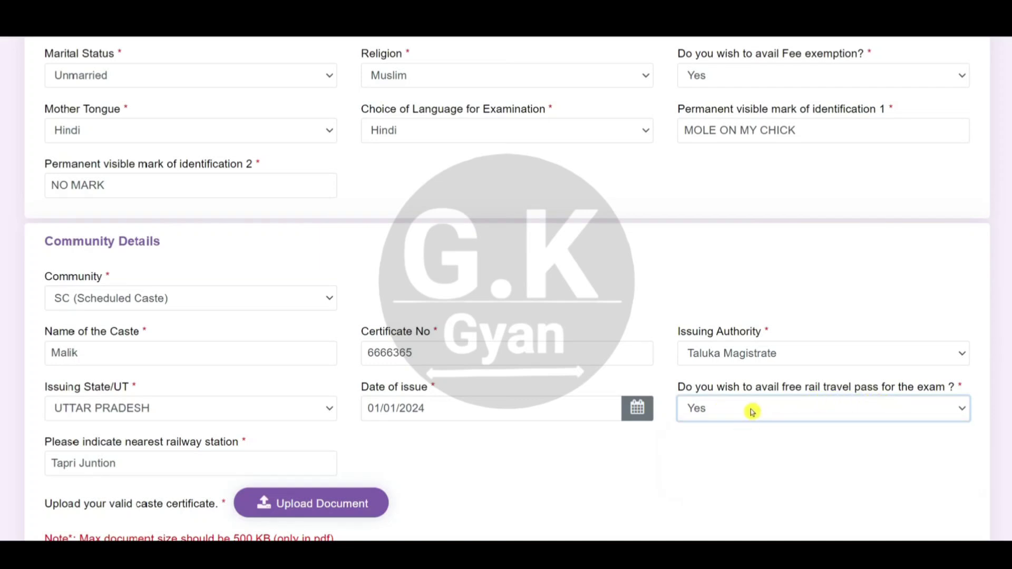
click(156, 460)
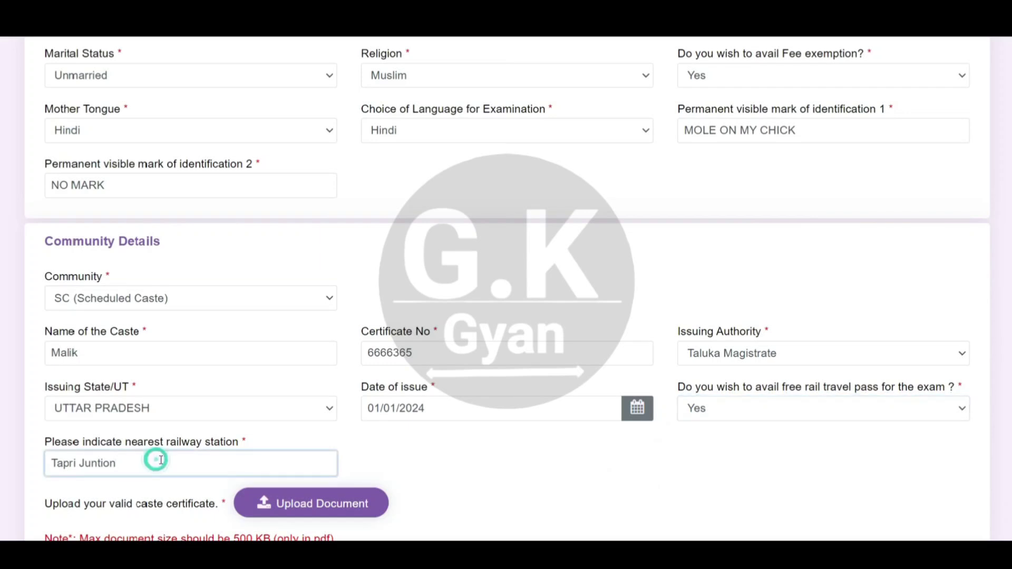
click(242, 515)
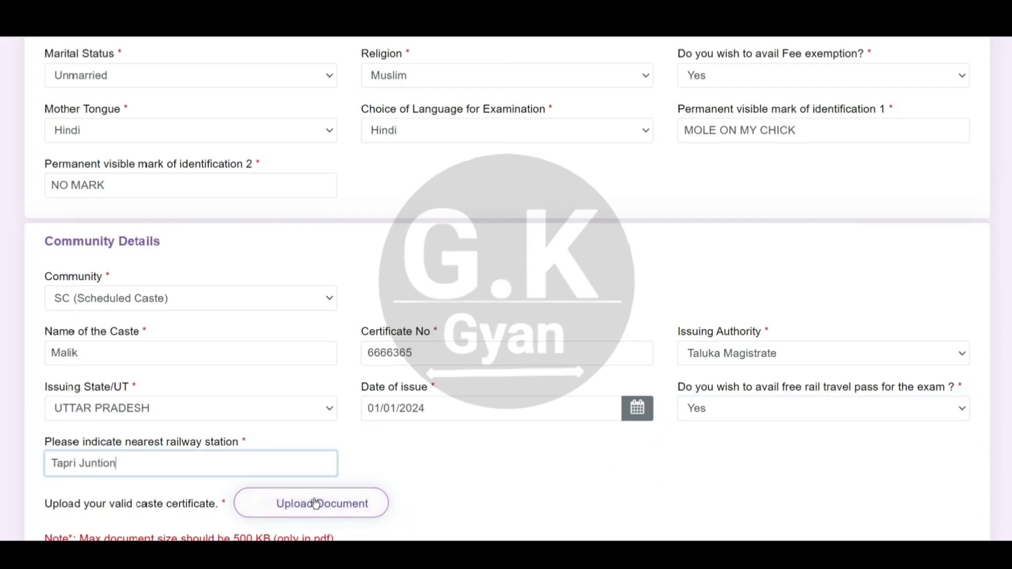
click(360, 505)
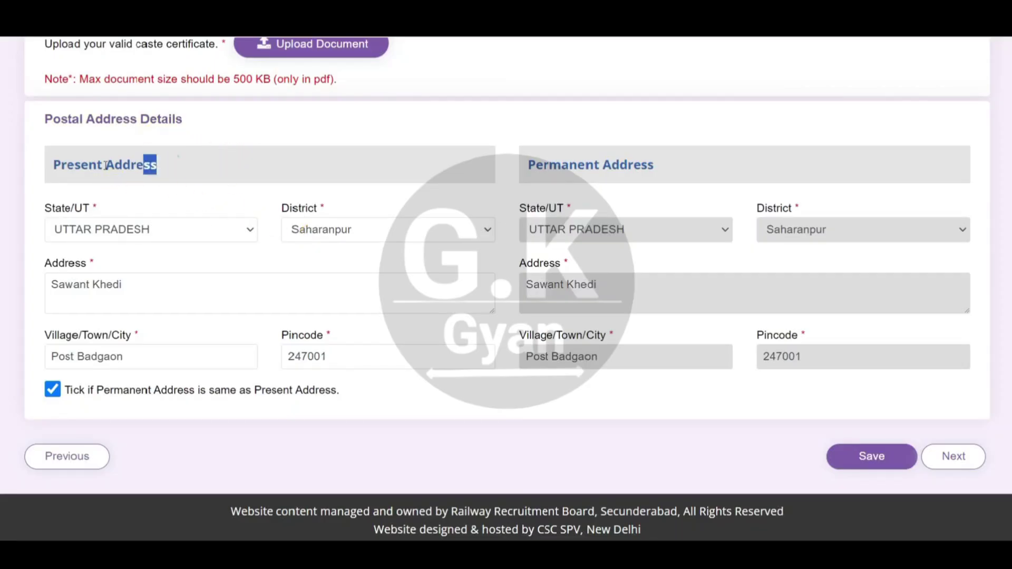
- Verify the present address State/UT, district, street address, village and pincode, with the permanent address mirrored
drag(106, 165, 105, 165)
drag(602, 165, 550, 158)
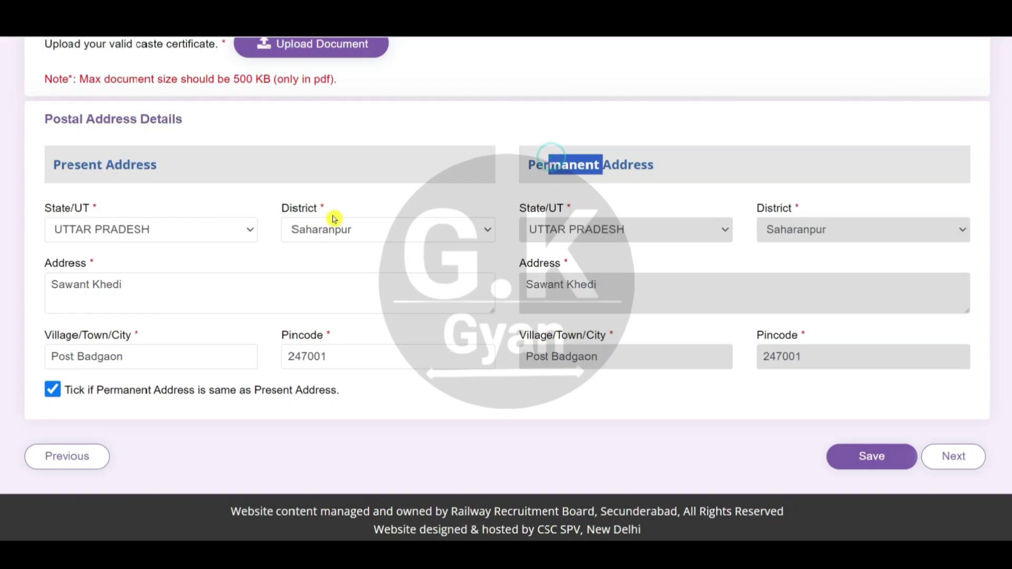
click(190, 222)
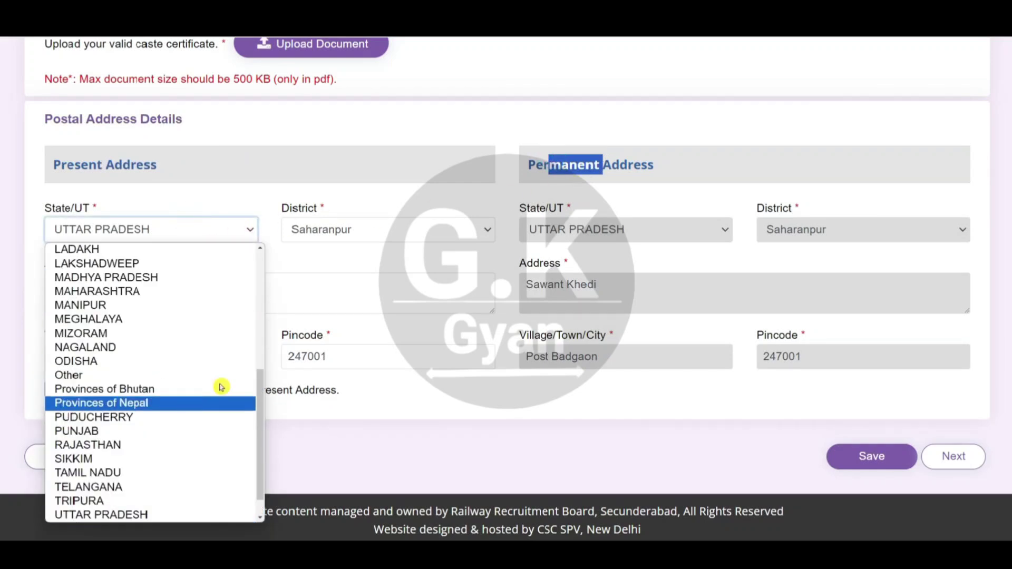
click(379, 231)
click(147, 298)
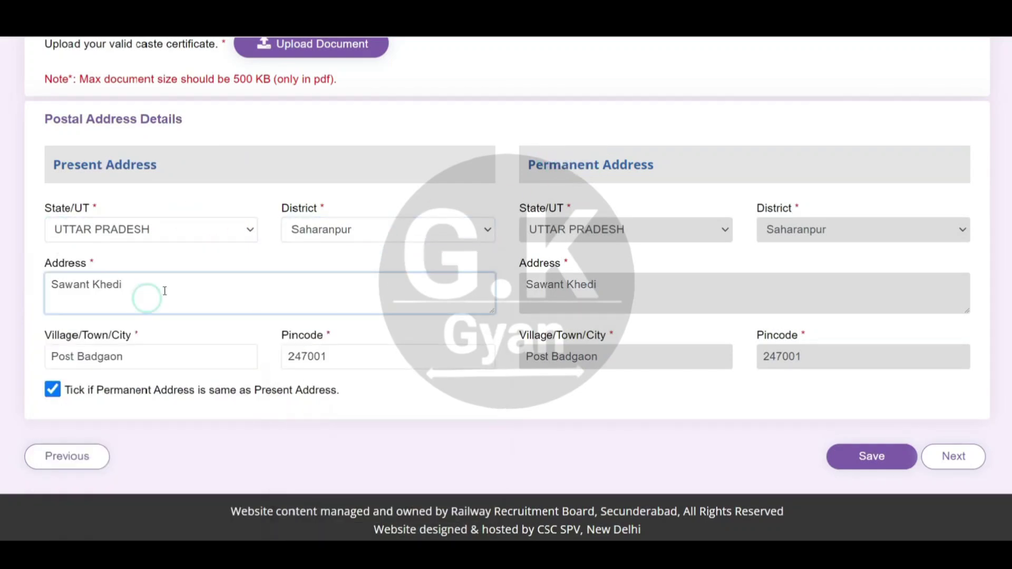
click(156, 358)
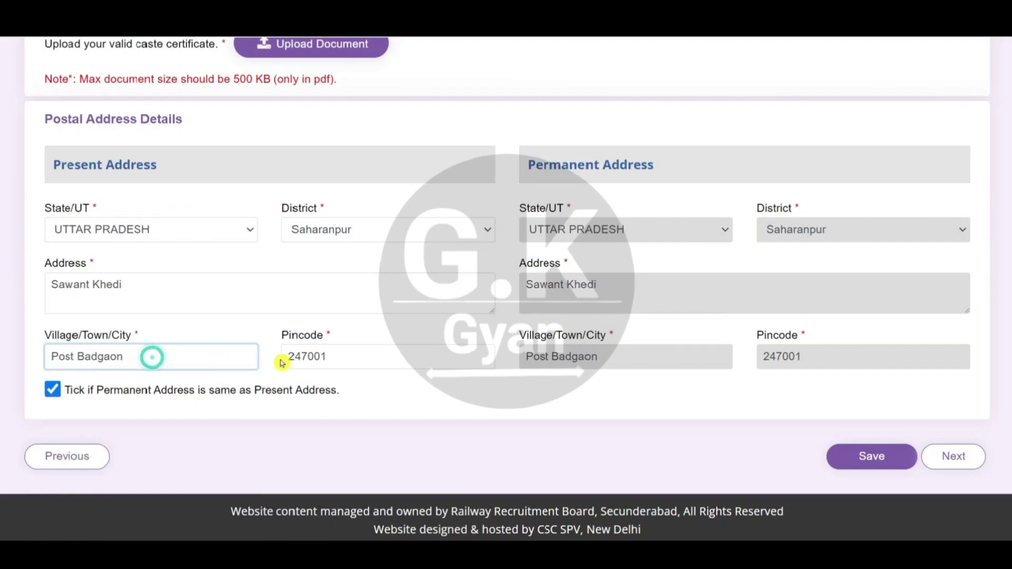
click(339, 357)
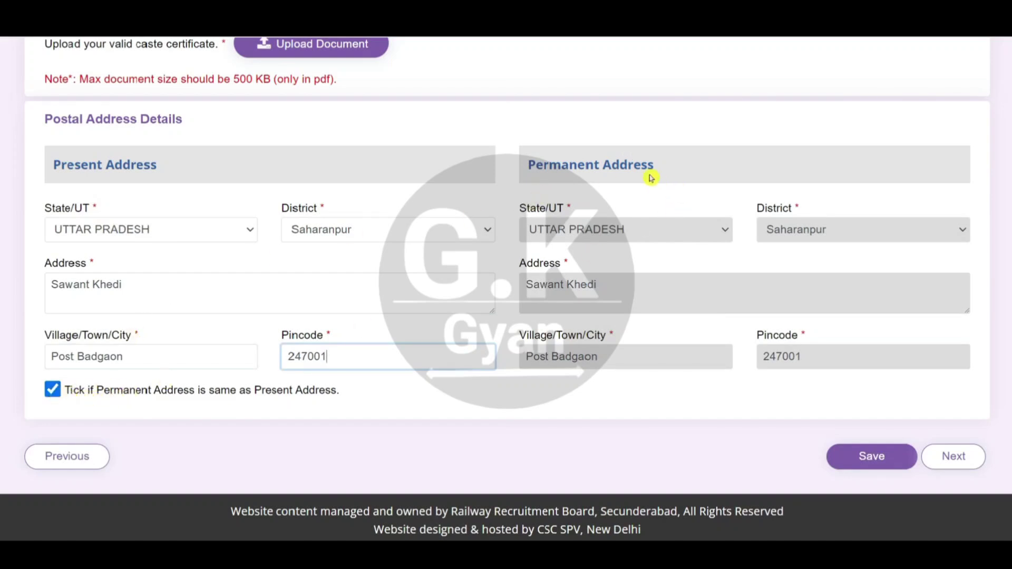
- Save the personal details and scroll down the Other Details page
click(890, 458)
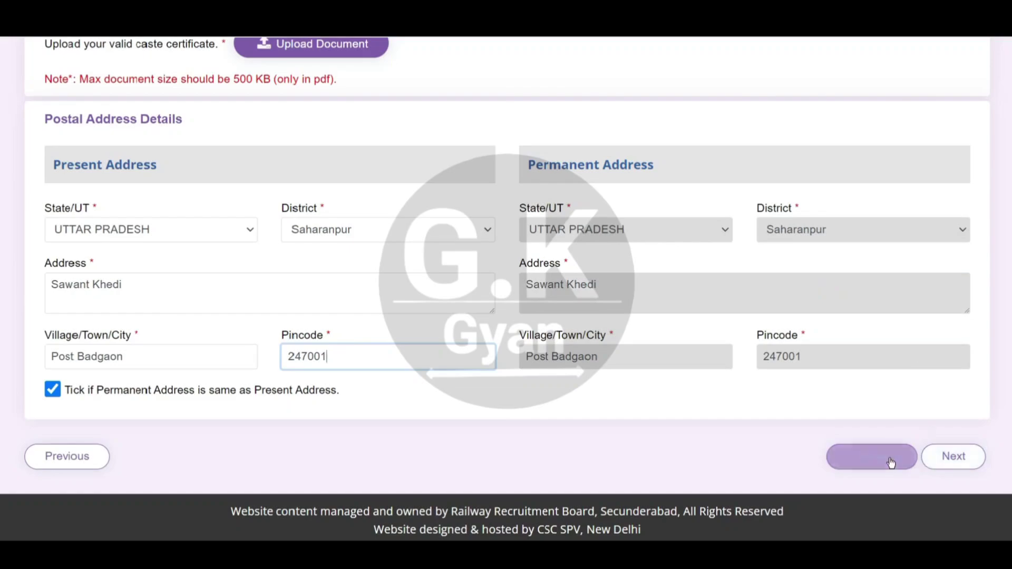
scroll(801, 308, down, 2)
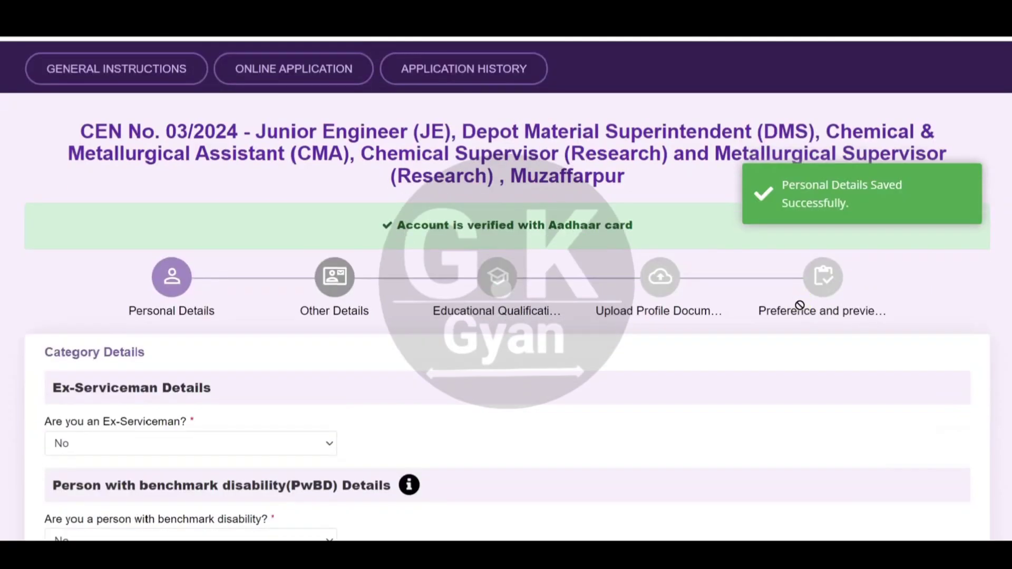
scroll(800, 305, down, 4)
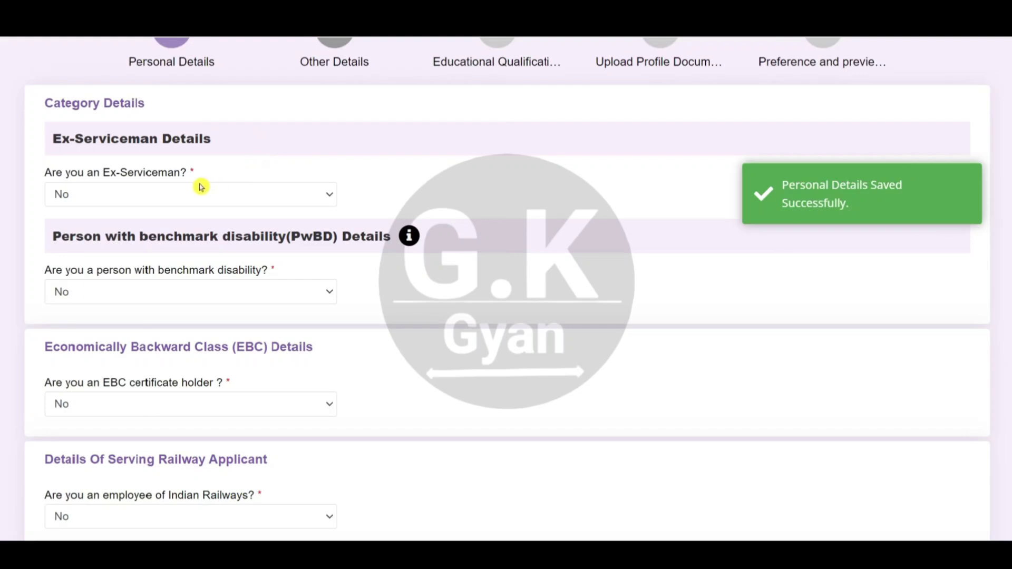
- Answer No to 'Are you an Ex-Serviceman?' in the Category Details
drag(58, 172, 141, 195)
click(142, 195)
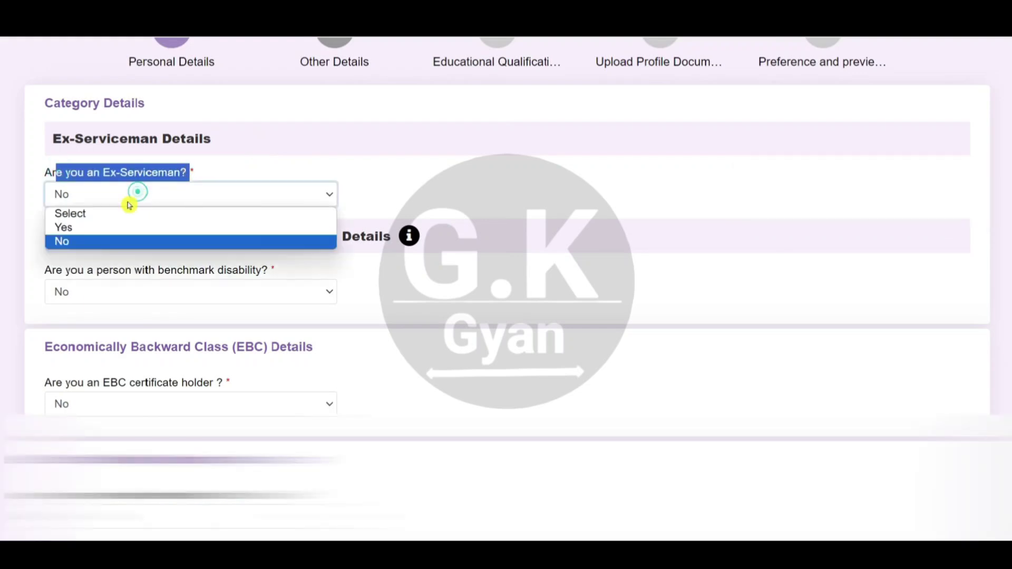
click(98, 239)
scroll(200, 231, down, 2)
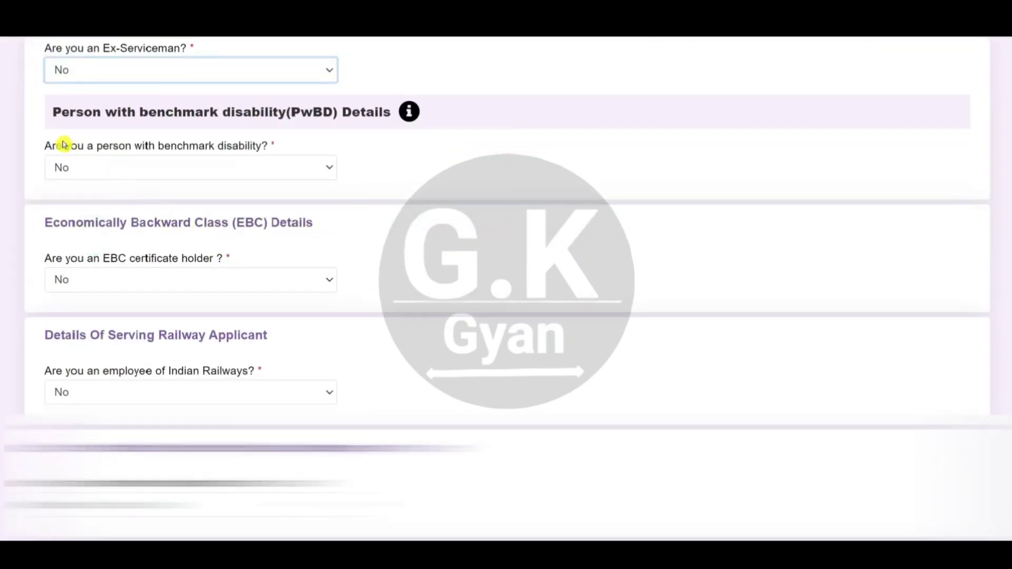
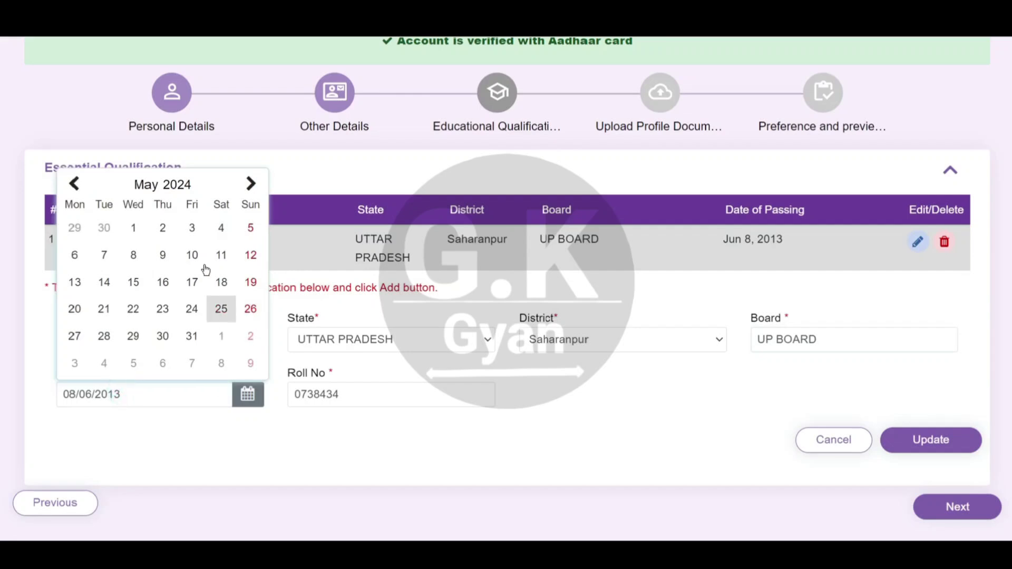
- Discard the unsaved edits to the matriculation entry
click(182, 184)
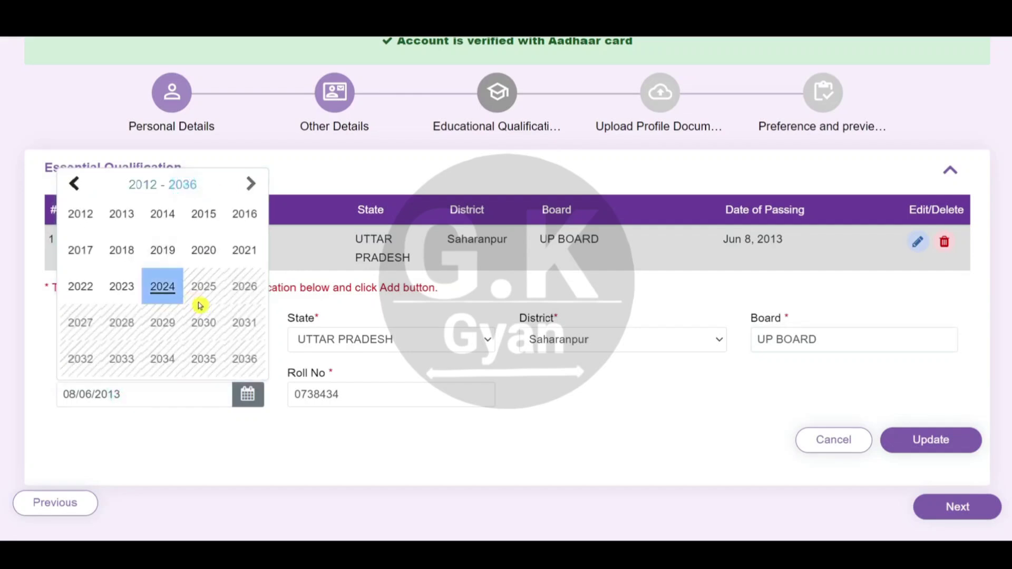
click(285, 453)
click(361, 406)
click(360, 406)
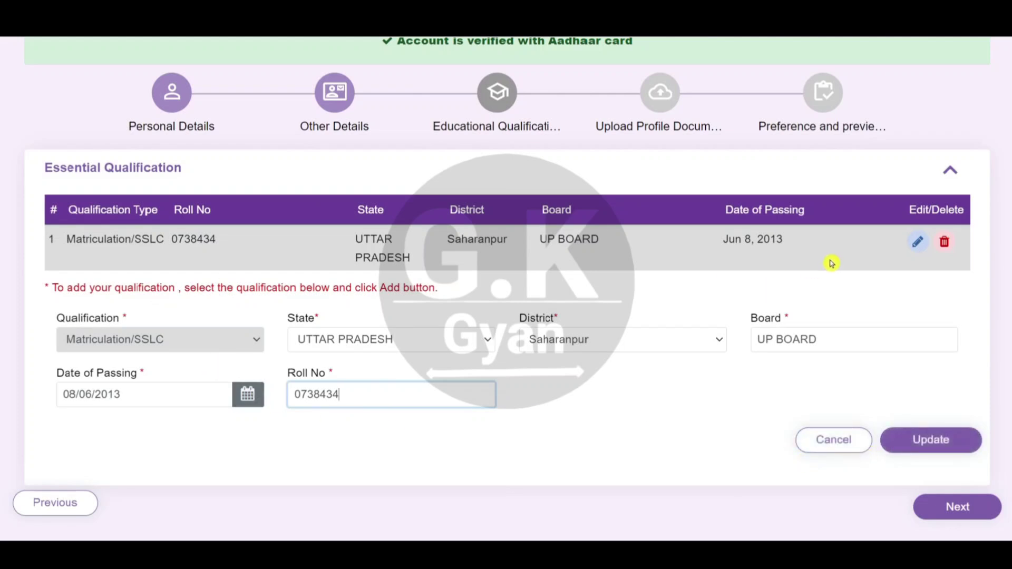
click(849, 452)
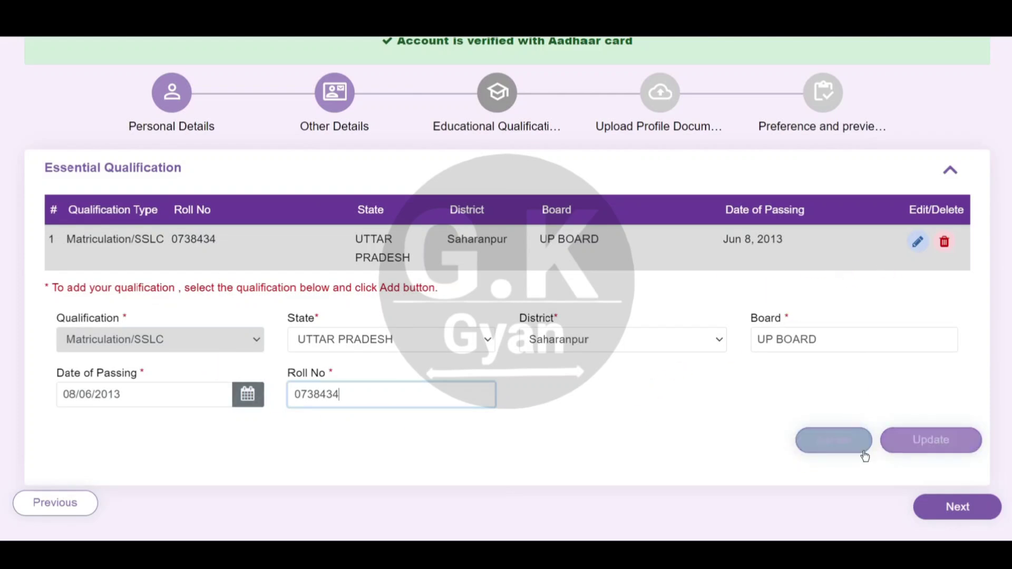
- Add a new qualification: Degree in Engineering in Automobile Engineering
click(938, 393)
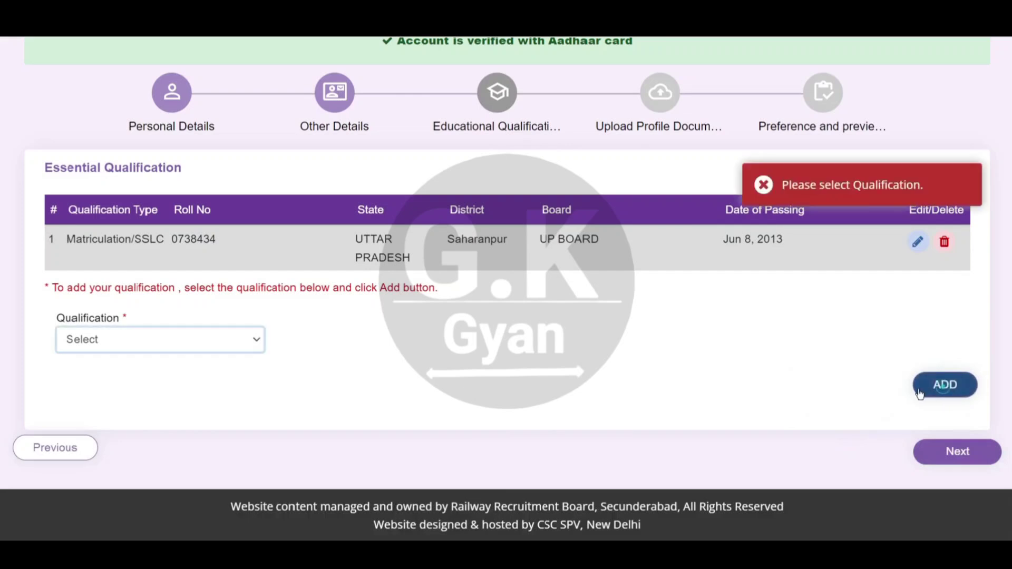
click(159, 338)
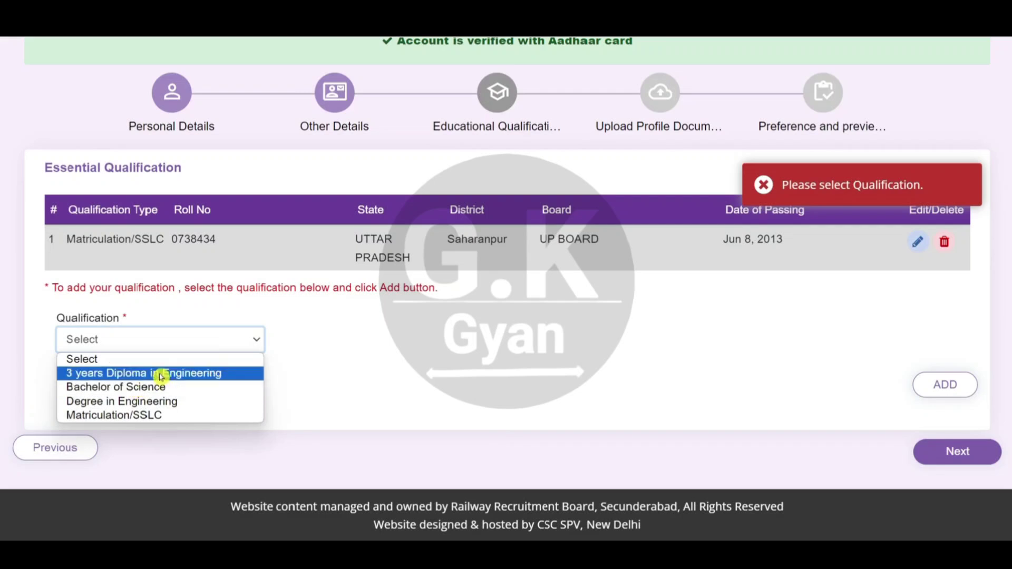
click(197, 402)
click(360, 338)
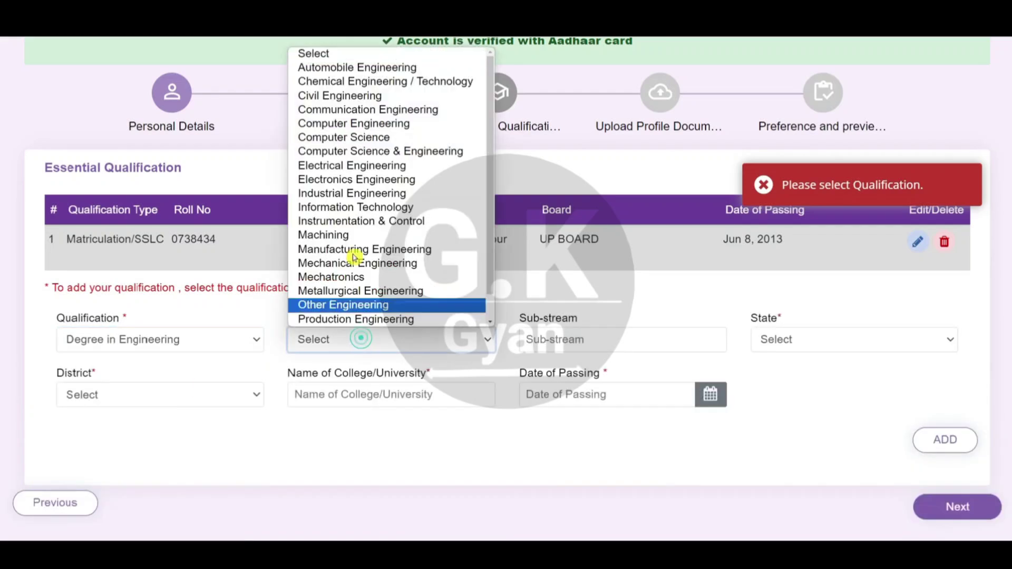
click(351, 67)
click(601, 332)
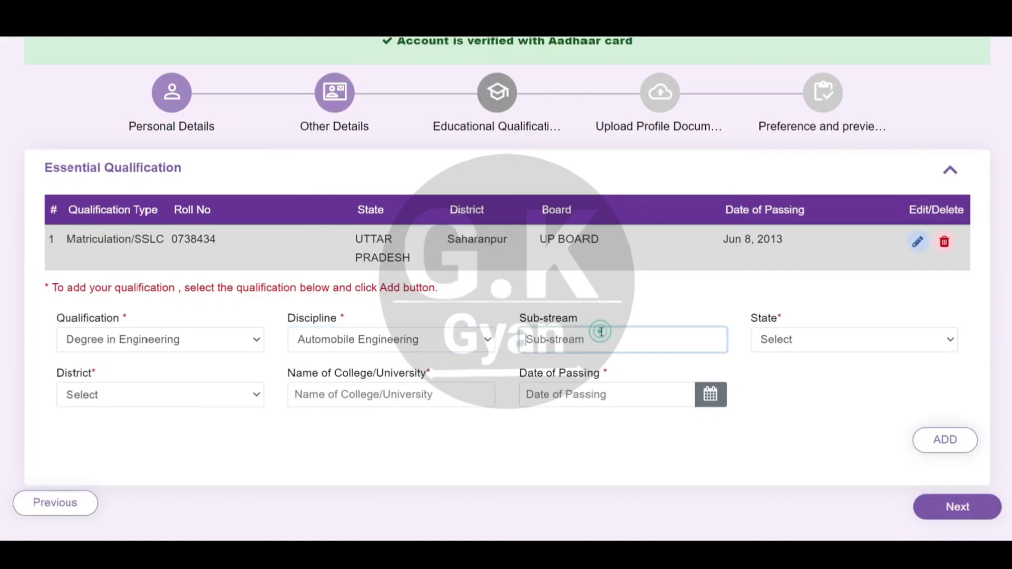
double_click(550, 322)
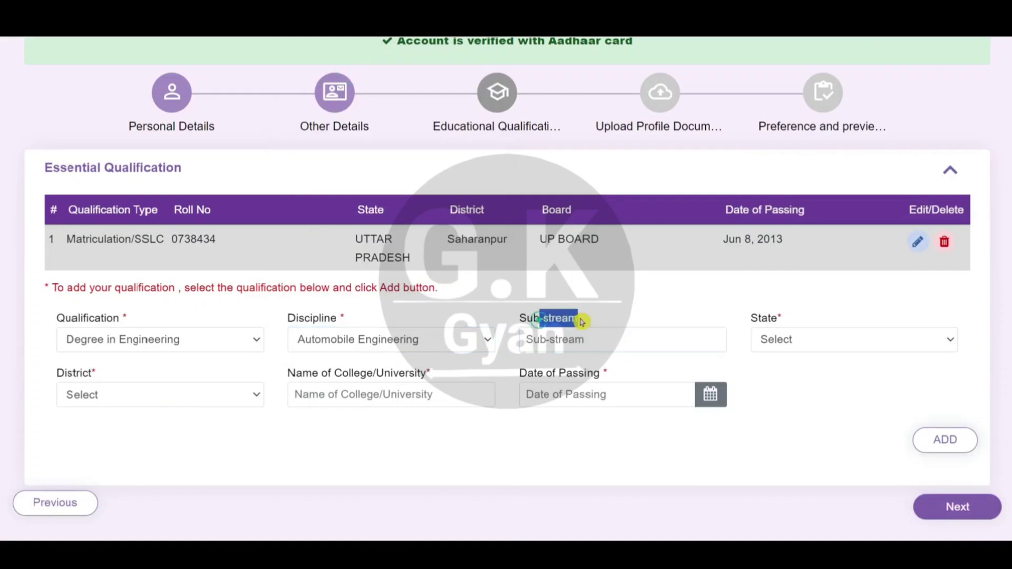
- Set the college location to UTTAR PRADESH, Saharanpur and enter the college name JV Jain Degree
click(785, 349)
scroll(812, 305, down, 5)
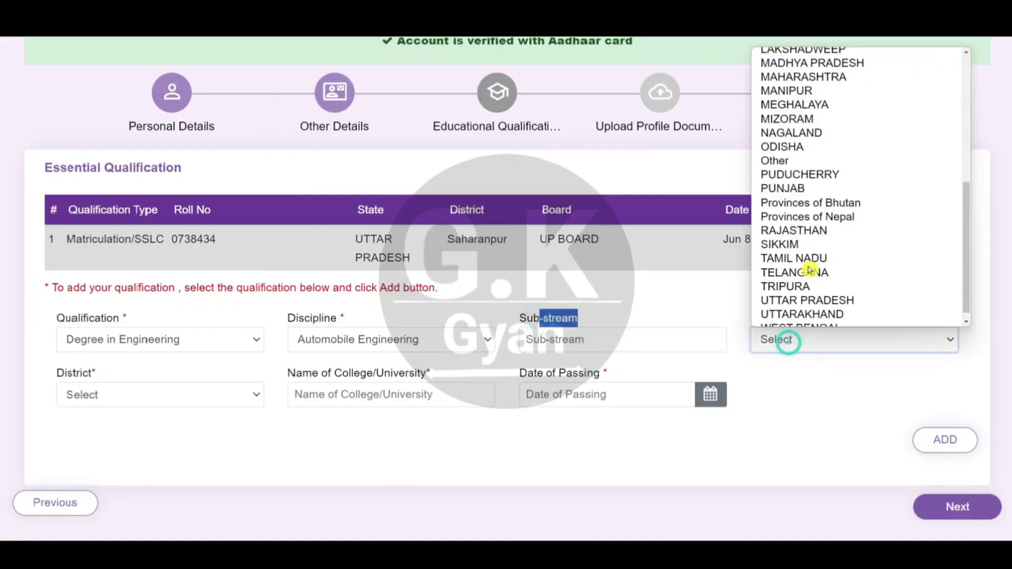
click(818, 292)
click(136, 396)
scroll(140, 364, down, 10)
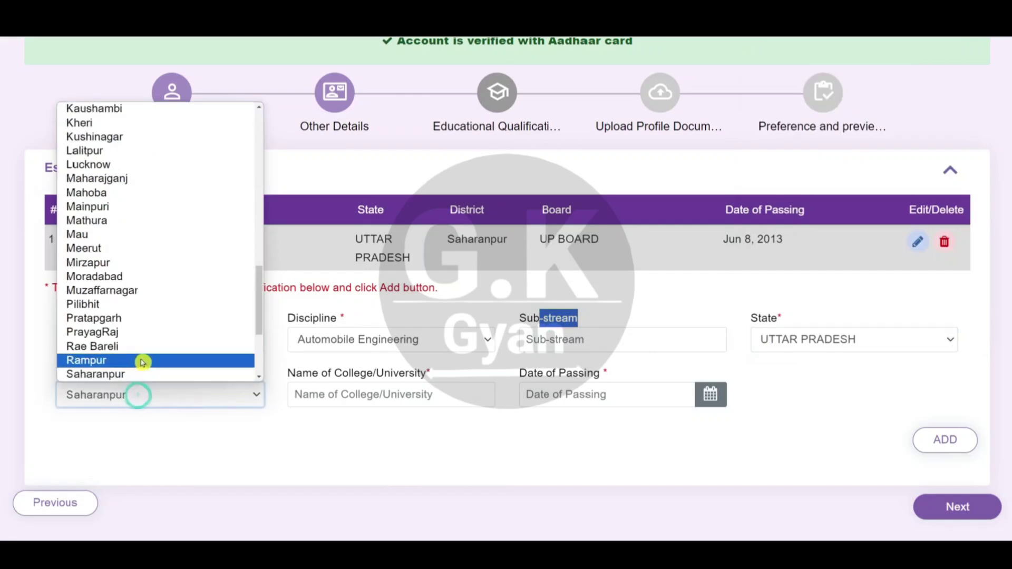
click(135, 374)
click(374, 397)
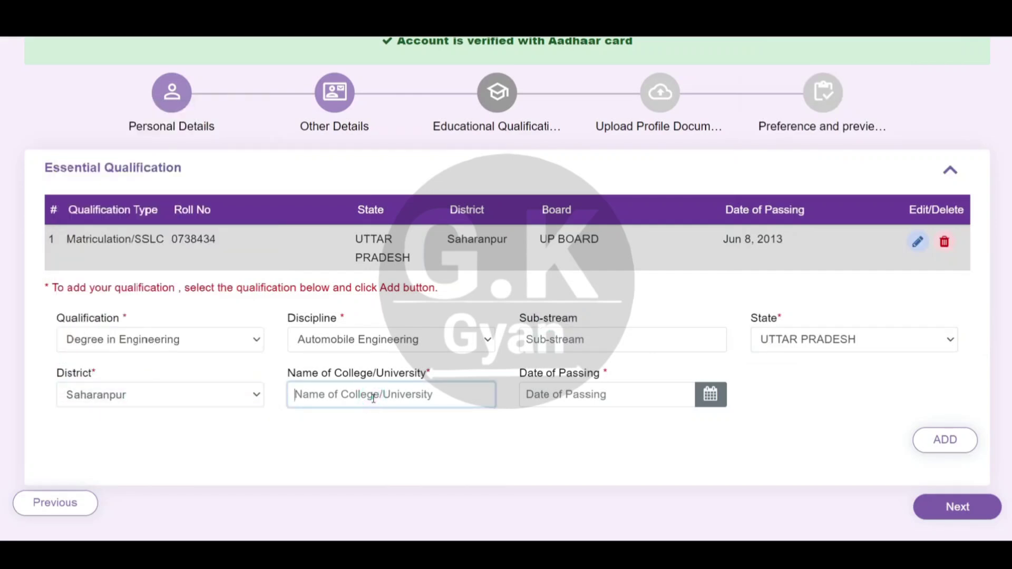
text(JV Jain Degree)
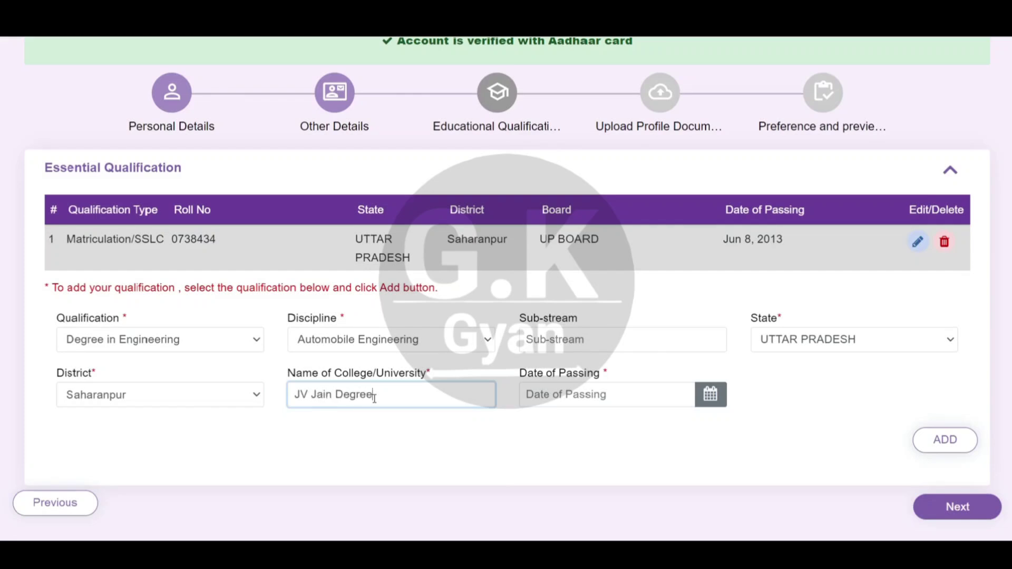
click(710, 394)
click(741, 432)
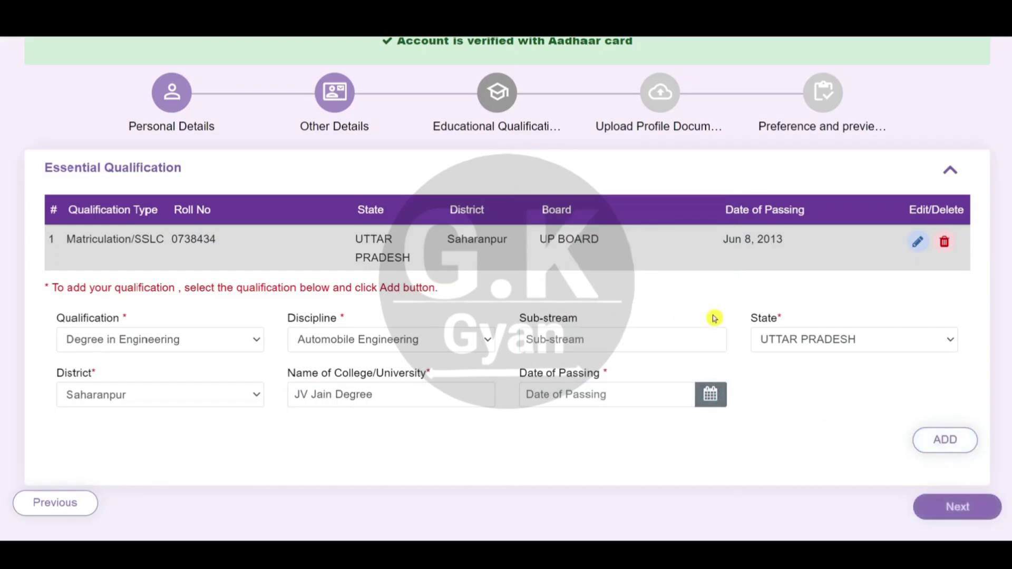
- Save the education details and scroll the Upload Documents page to the photo and signature section
click(960, 510)
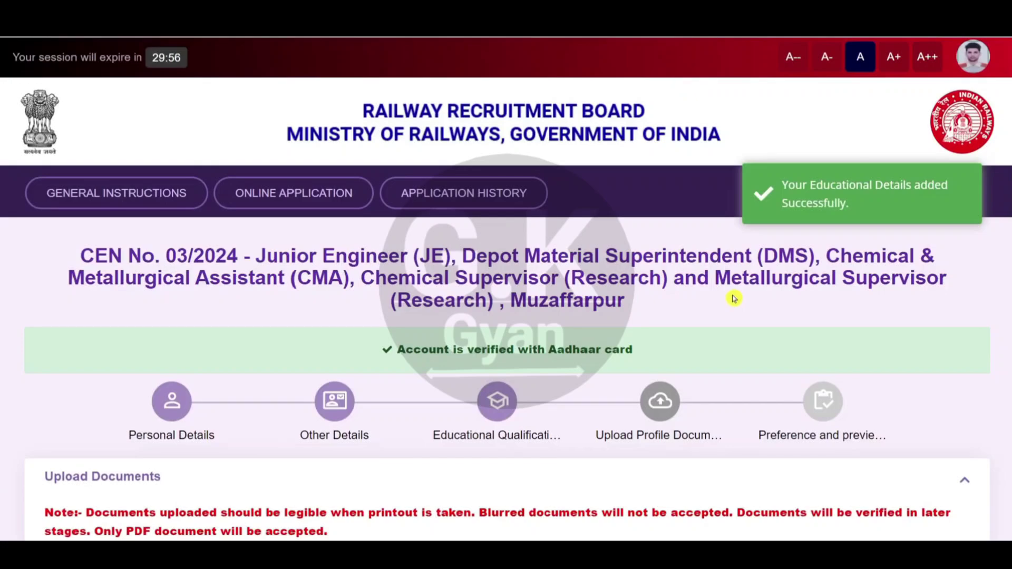
scroll(734, 296, down, 10)
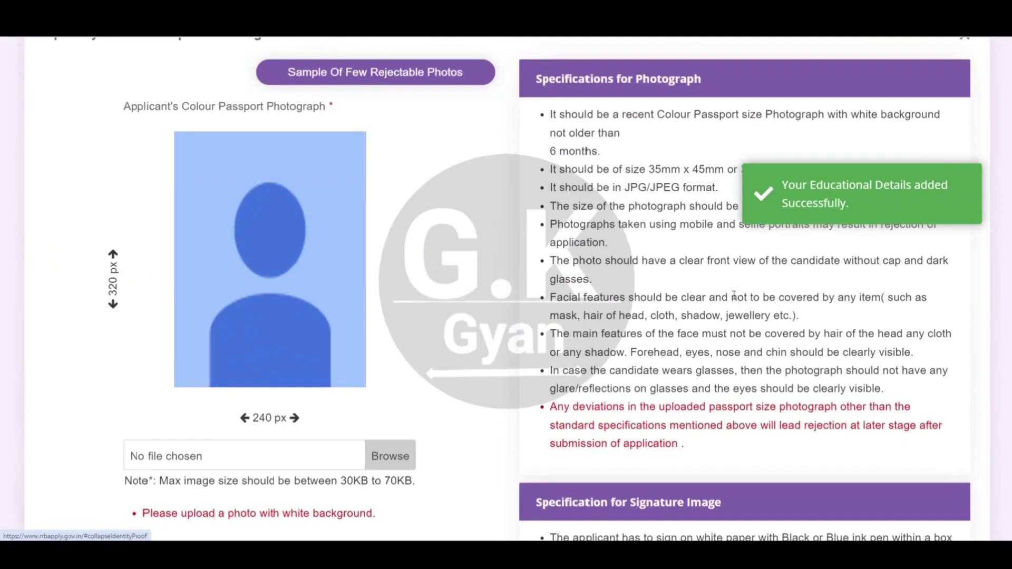
scroll(733, 296, down, 5)
scroll(729, 293, up, 3)
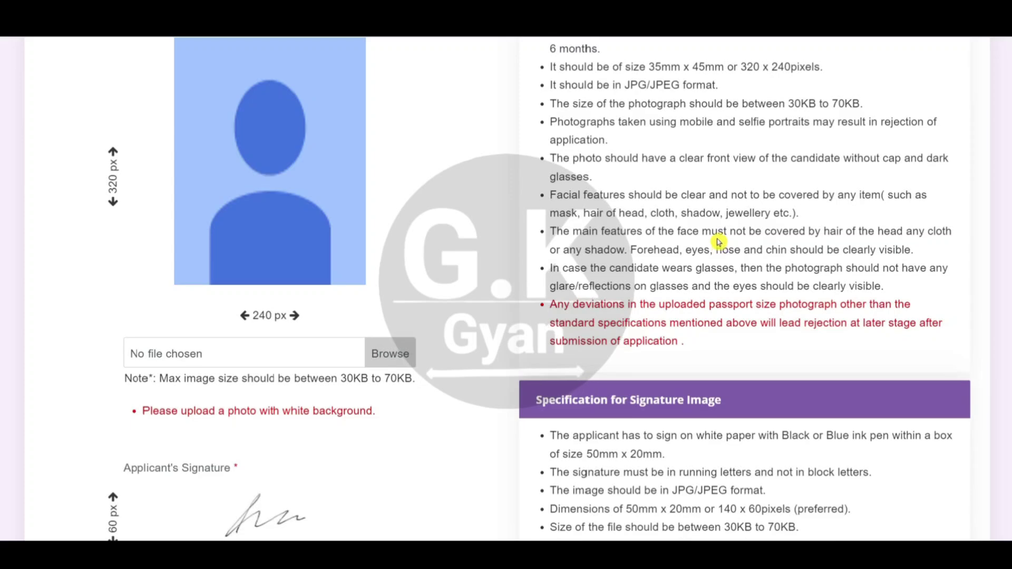
scroll(718, 240, up, 5)
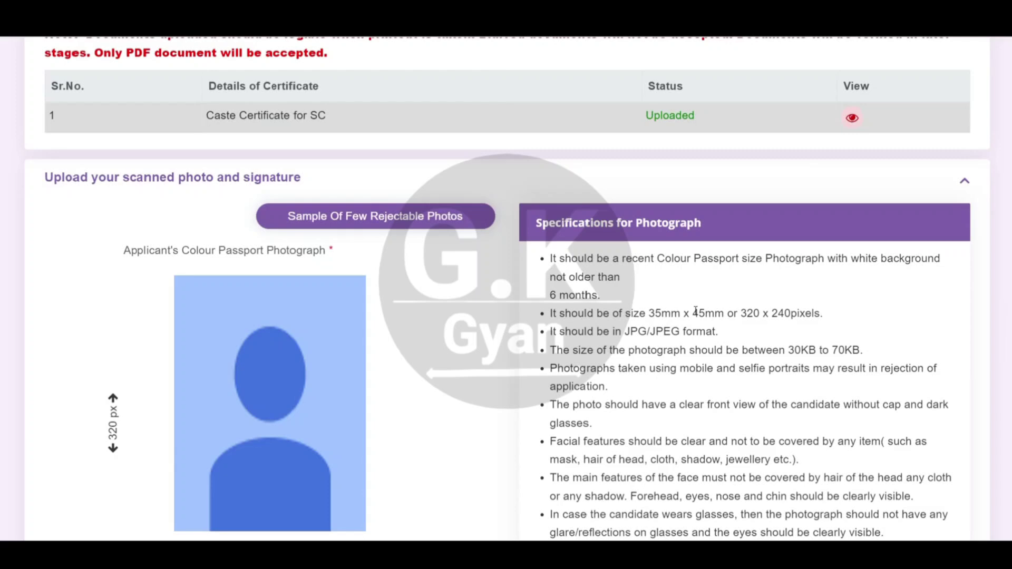
click(391, 225)
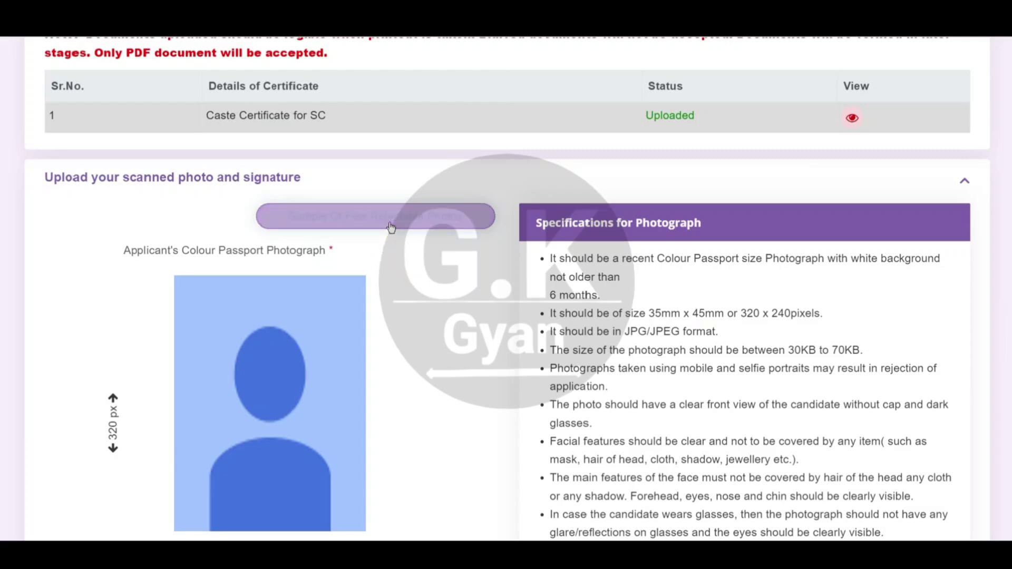
scroll(589, 255, down, 2)
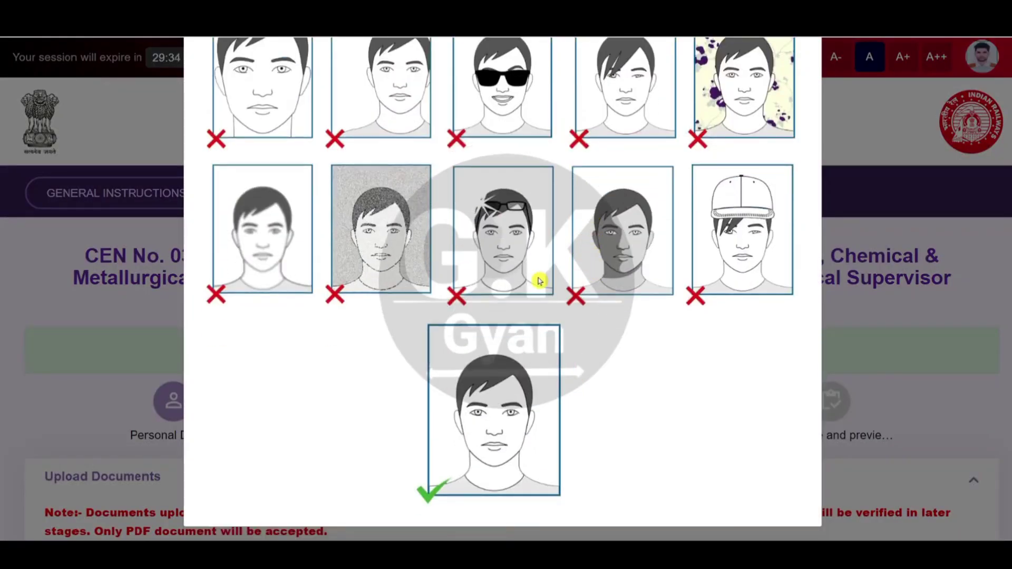
scroll(537, 280, up, 2)
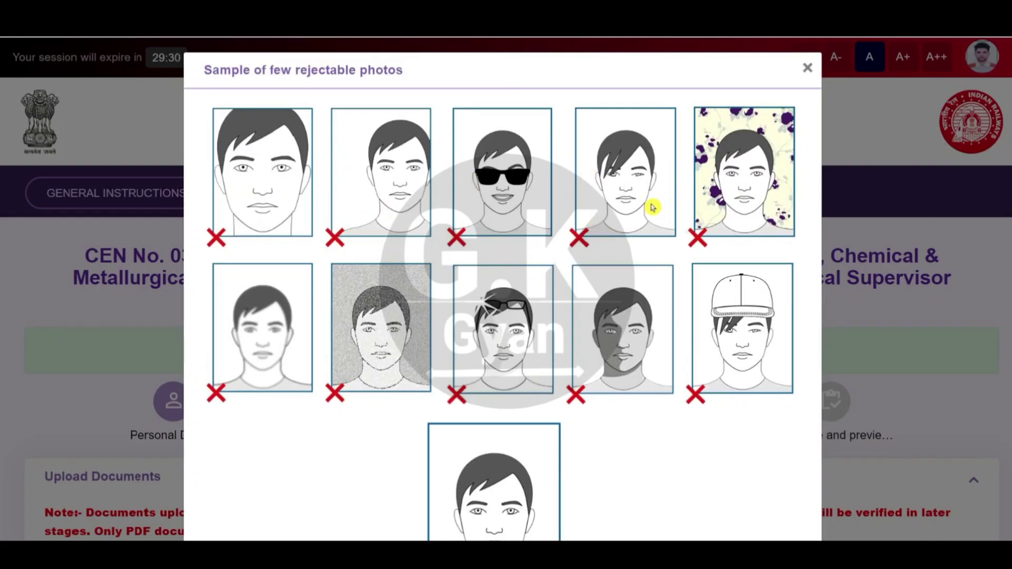
scroll(551, 432, down, 2)
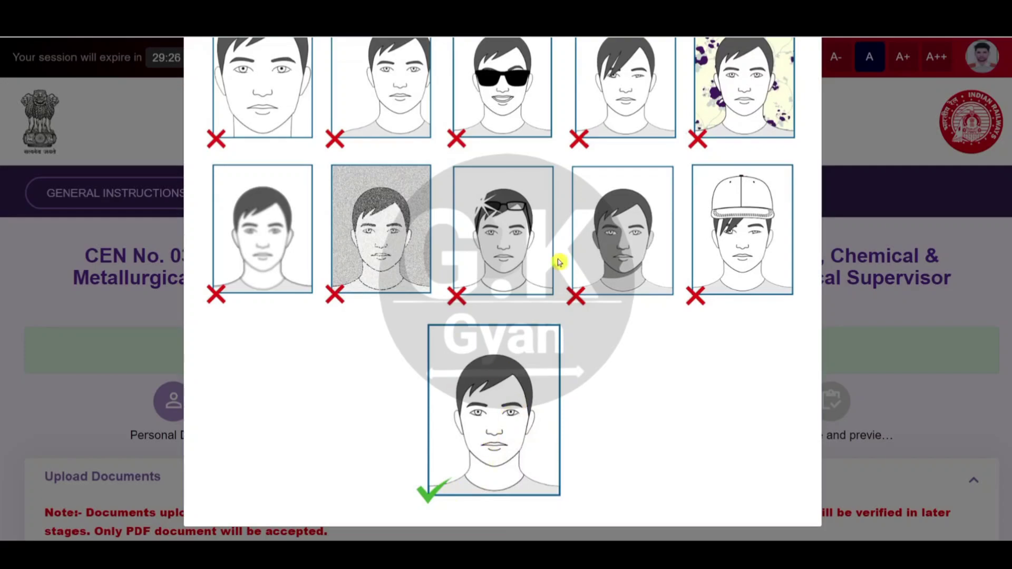
scroll(422, 316, up, 2)
click(807, 67)
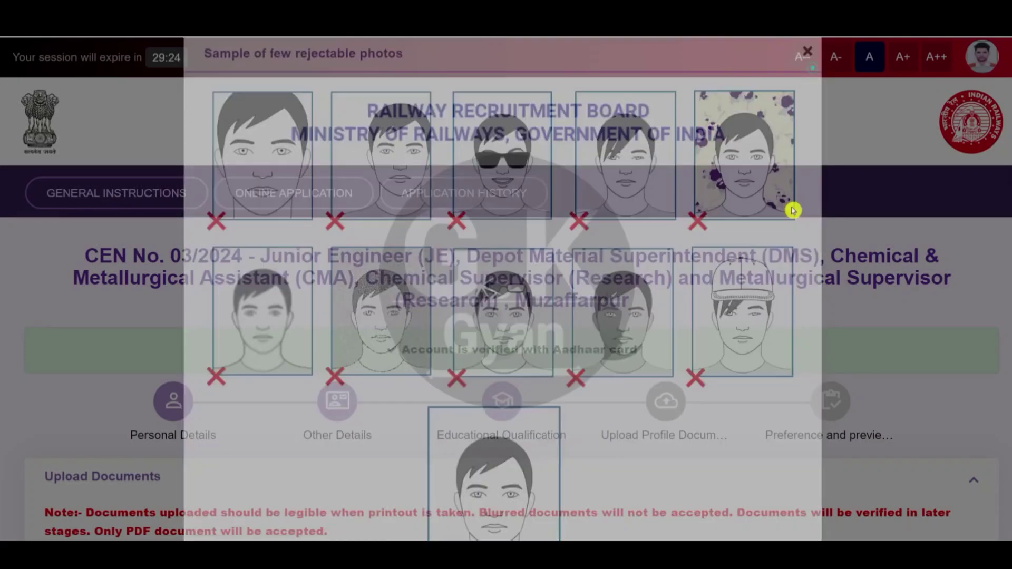
scroll(770, 285, down, 6)
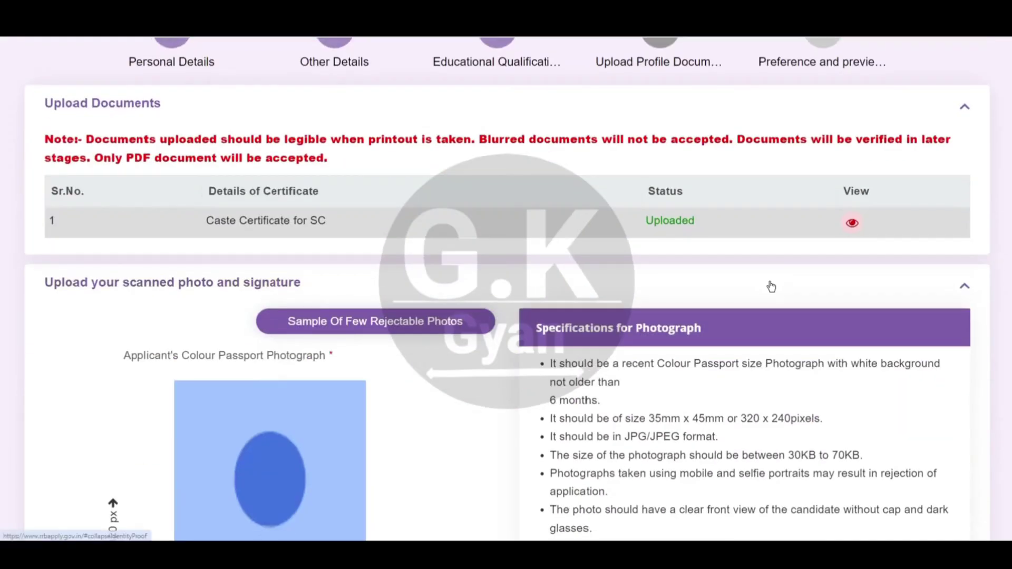
- Open the photo upload's file picker at the Dummy Photos folder
scroll(770, 284, down, 3)
scroll(770, 285, down, 3)
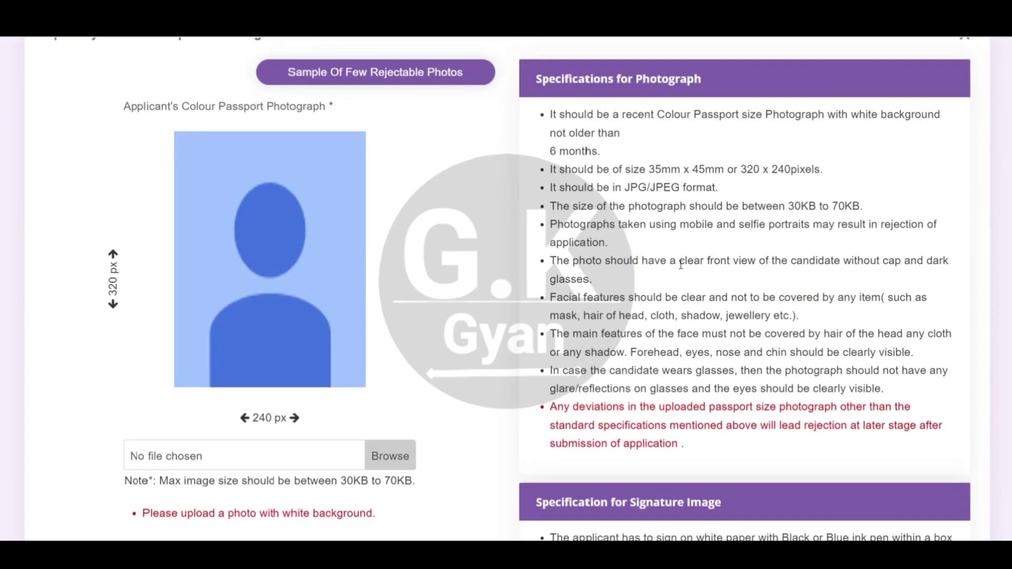
scroll(680, 264, down, 3)
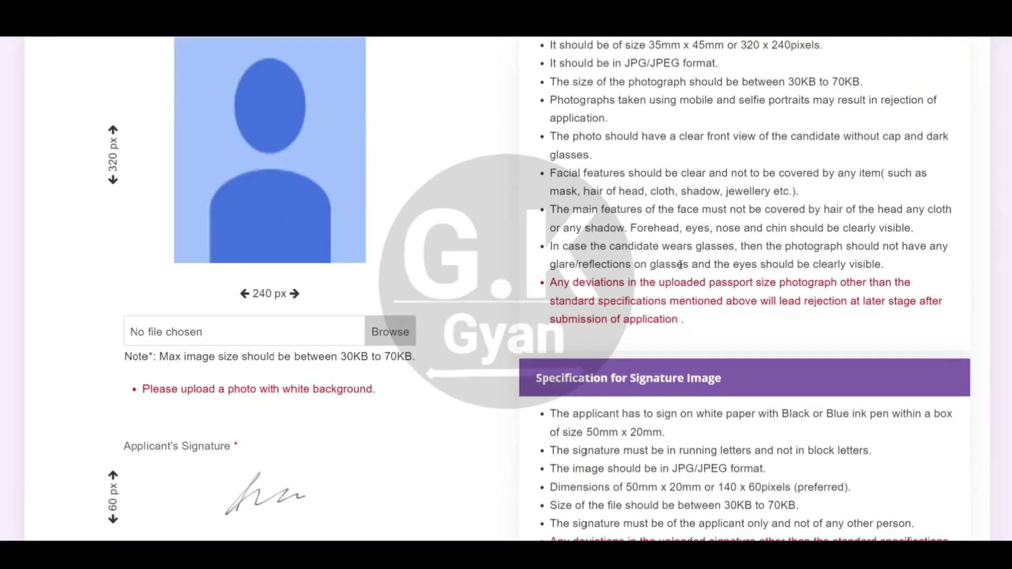
scroll(558, 243, down, 4)
scroll(352, 278, up, 5)
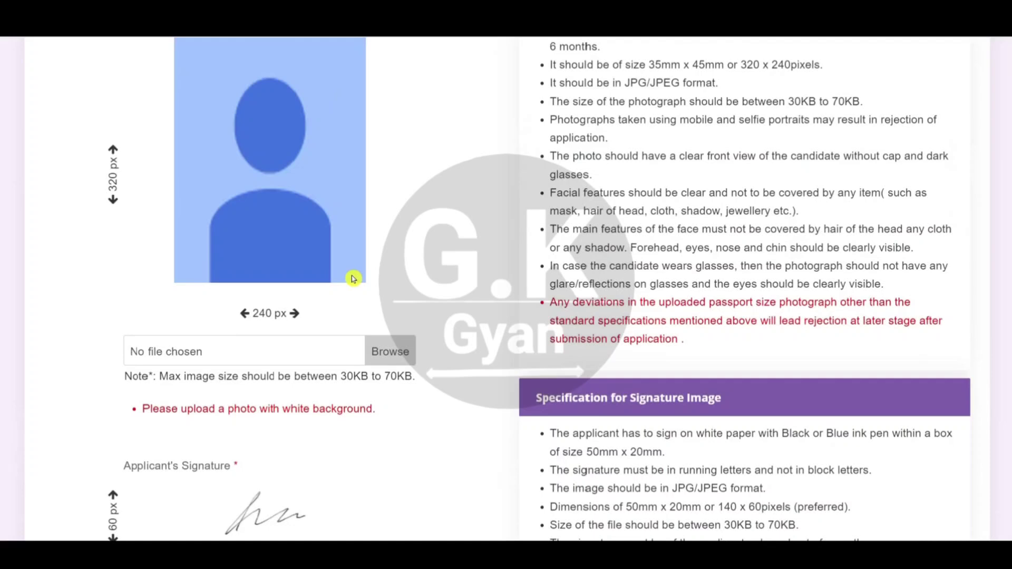
click(239, 351)
click(59, 254)
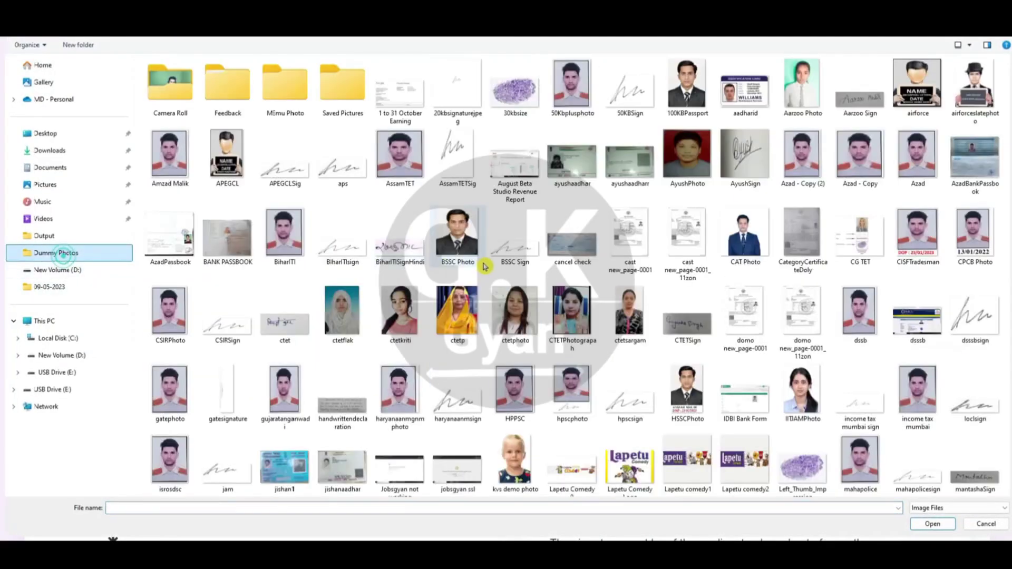
- Upload a photo; after upscholarship.jpeg is rejected as under 30 KB, confirm the cropped IITJAMPhoto.jpg
click(473, 245)
key(r)
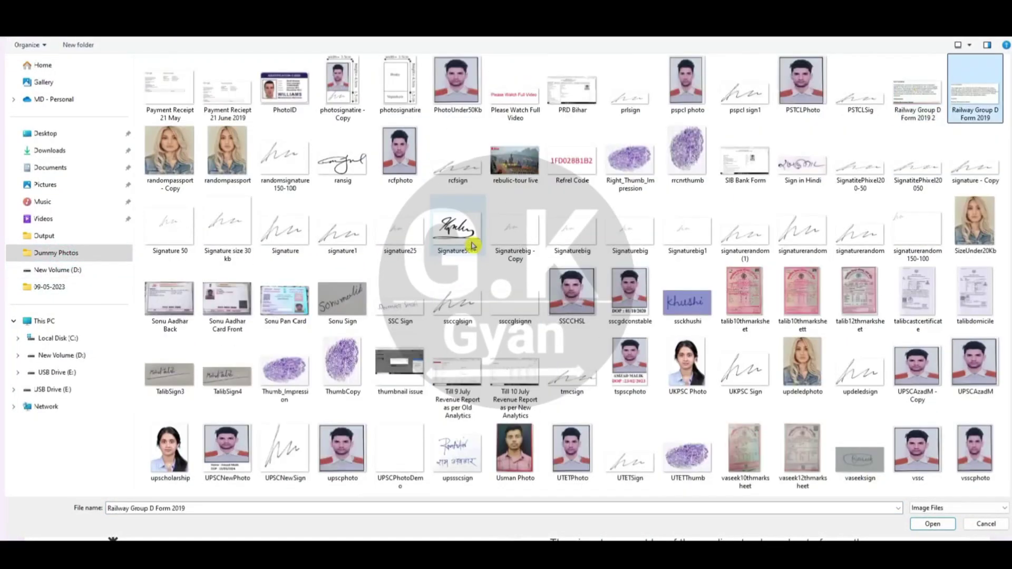
click(571, 182)
scroll(560, 176, down, 1)
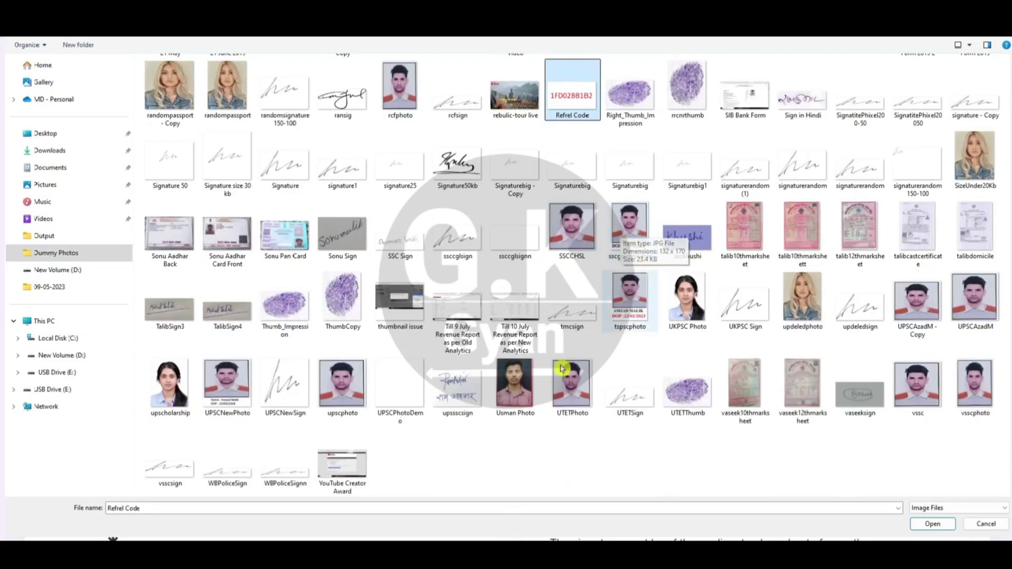
click(177, 386)
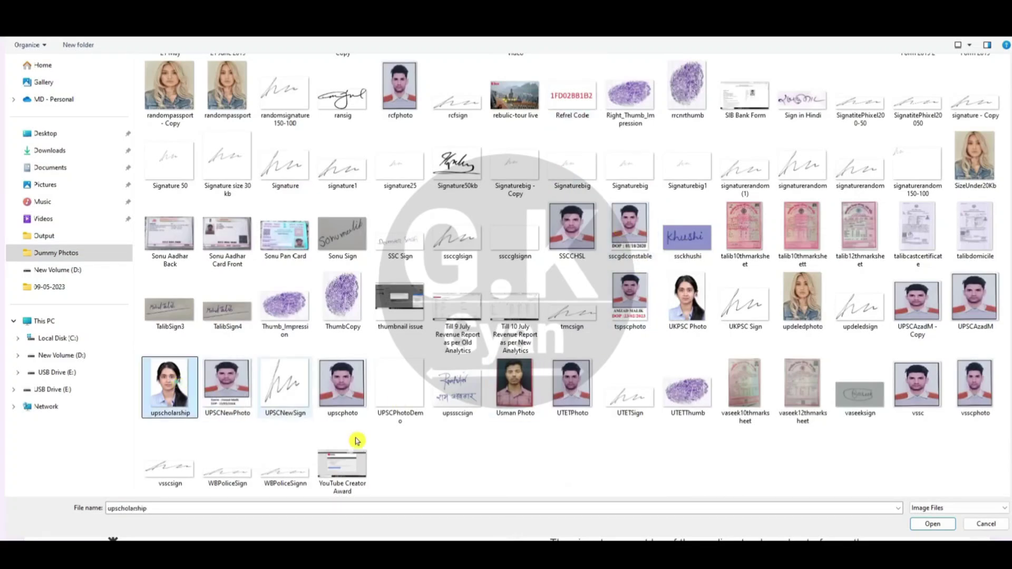
click(920, 523)
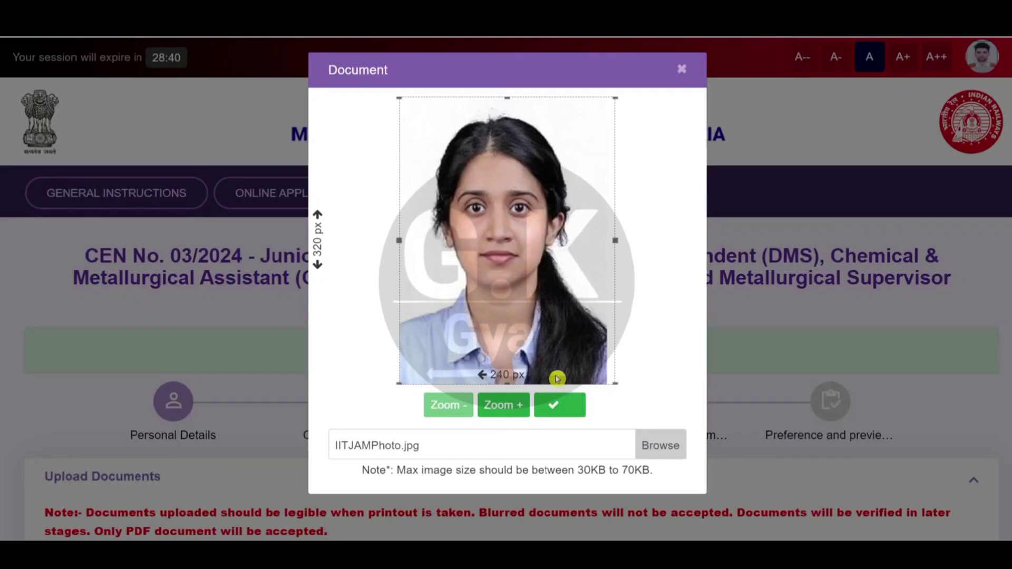
click(564, 405)
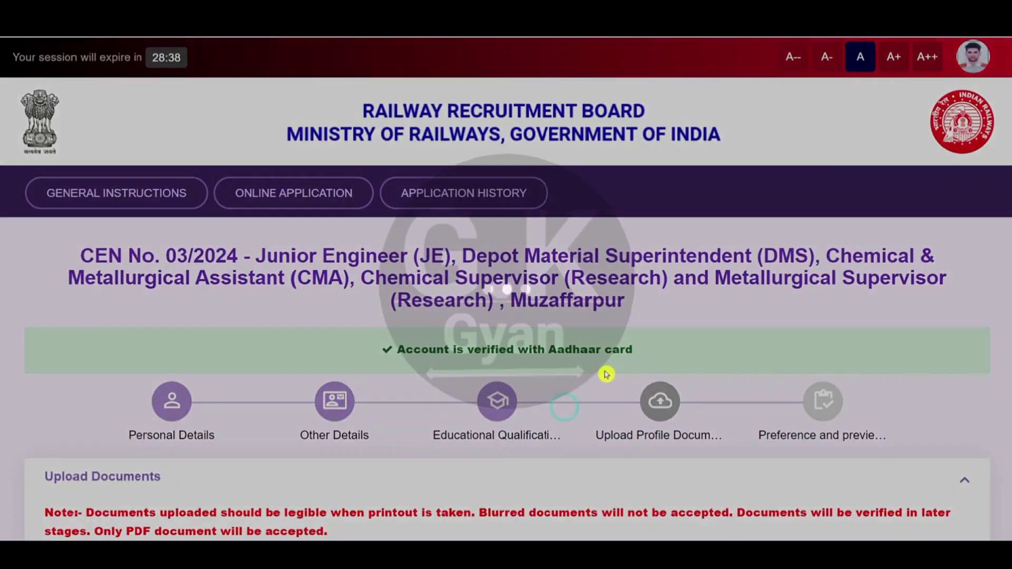
- Review the uploaded photo and signature alongside their size and dimension specifications
scroll(606, 374, down, 8)
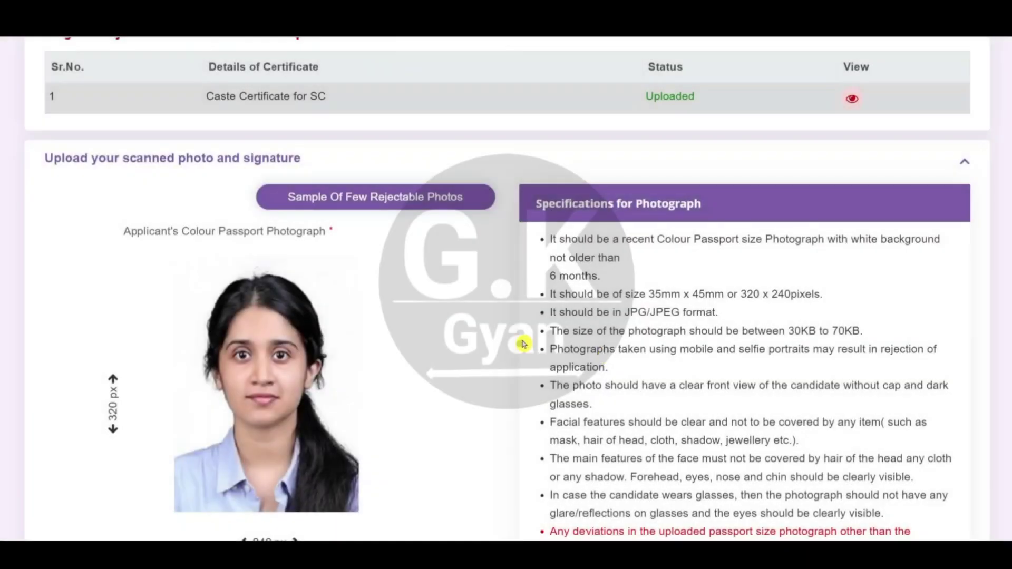
scroll(248, 283, down, 2)
scroll(282, 287, down, 4)
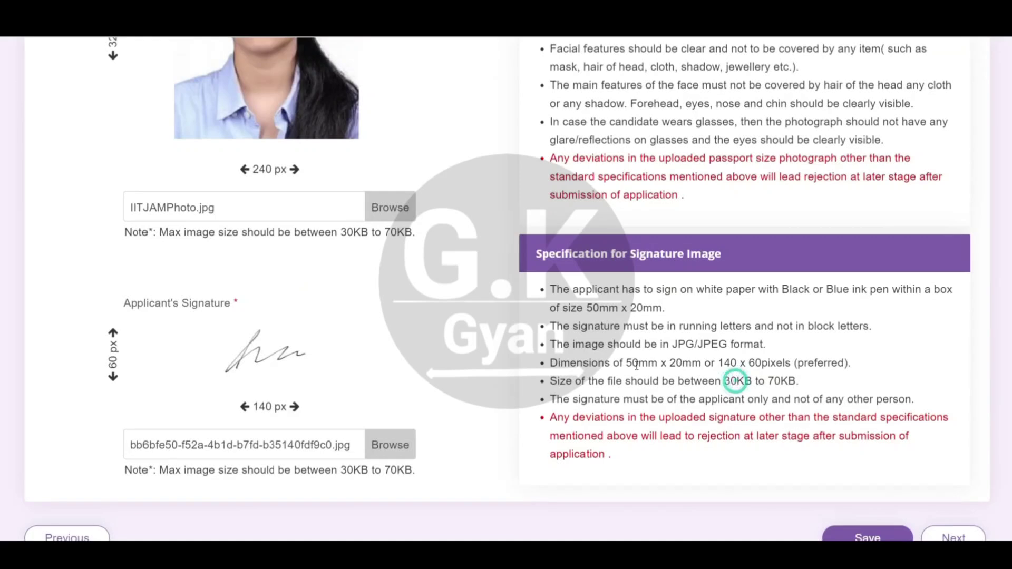
drag(593, 363, 768, 363)
scroll(768, 355, down, 1)
scroll(769, 354, down, 1)
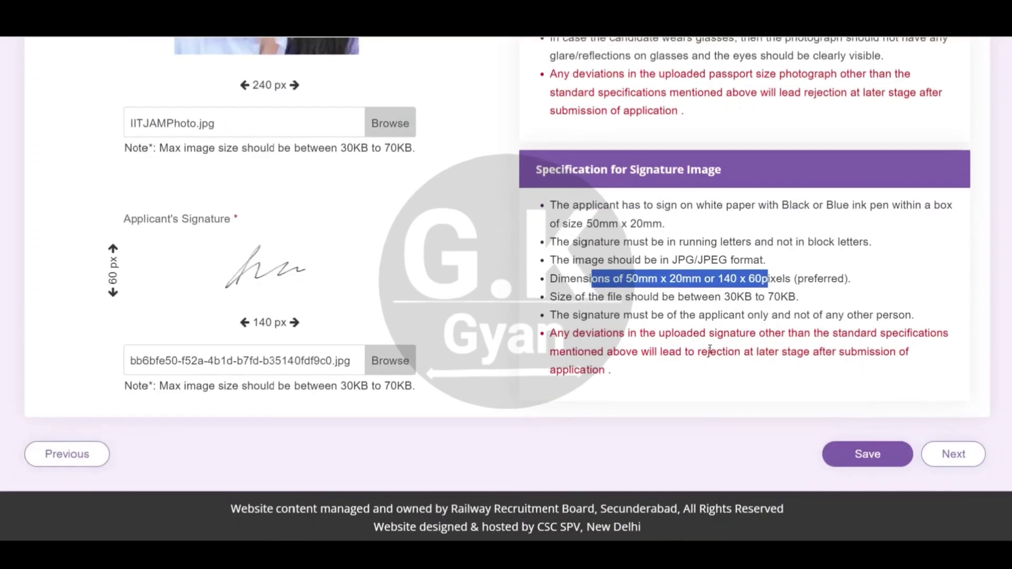
scroll(706, 350, up, 3)
scroll(401, 364, down, 3)
- Save the uploaded photo and signature to reach the Preference step
click(869, 449)
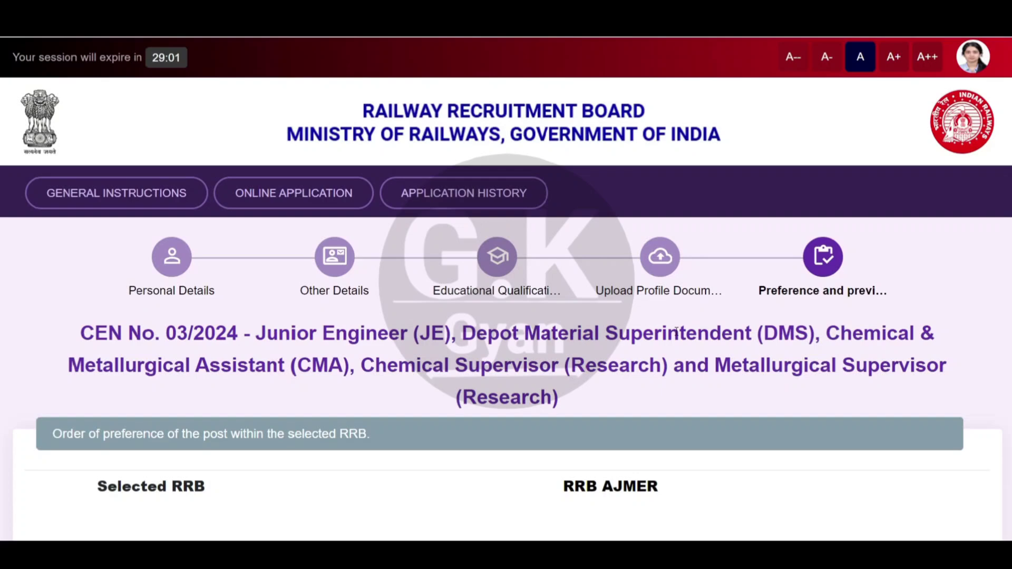
scroll(676, 332, down, 5)
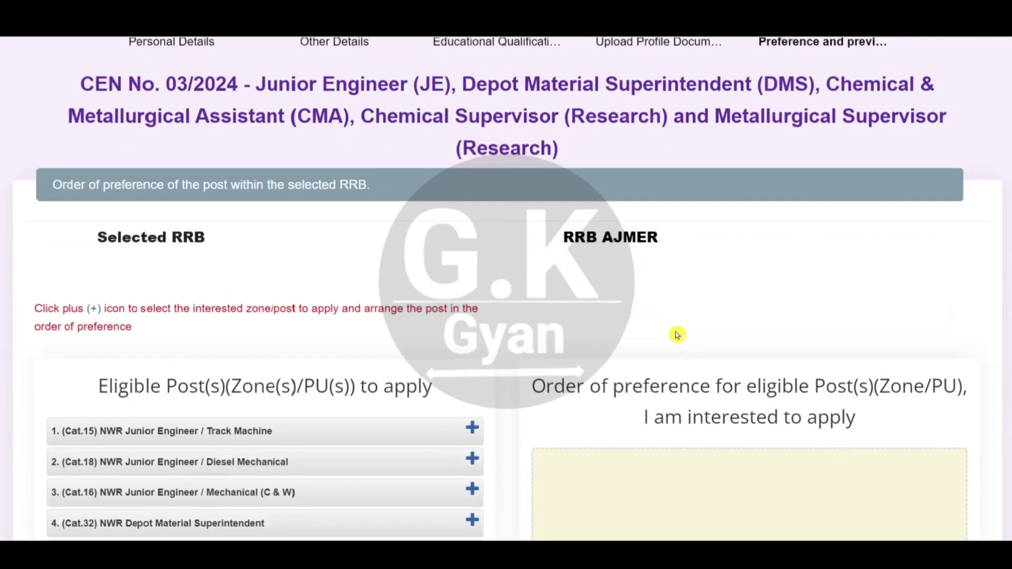
scroll(677, 335, down, 5)
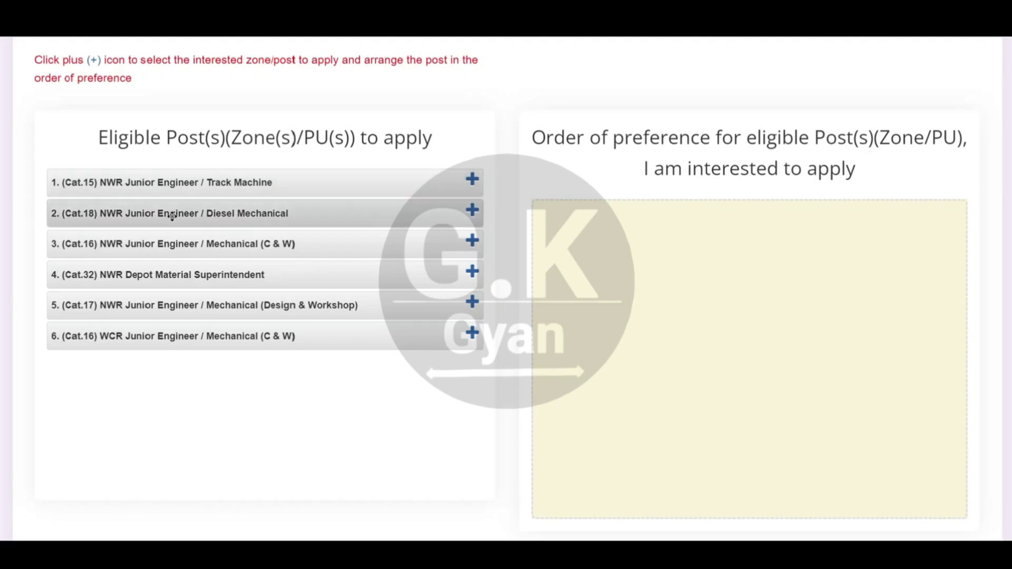
- Rank posts: Track Machine, Depot Material Superintendent, WCR Mechanical (C & W), Design & Workshop, NWR Mechanical (C & W), Diesel Mechanical
click(472, 180)
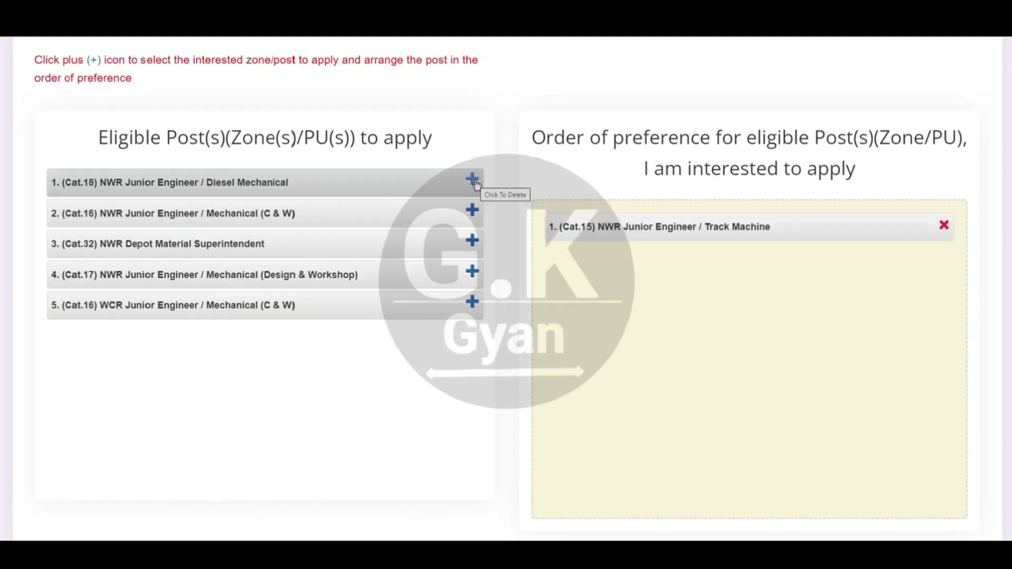
click(477, 246)
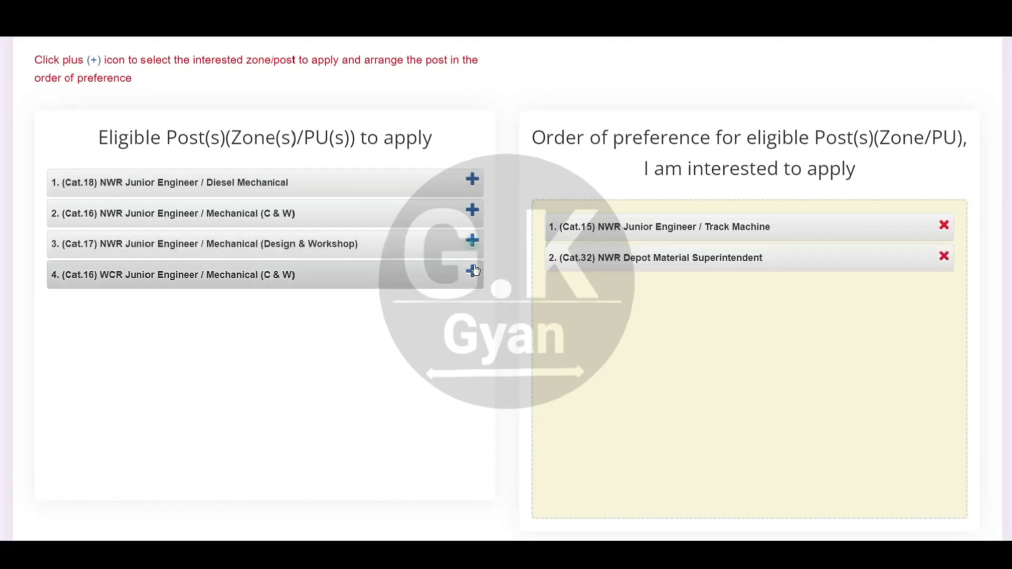
click(473, 271)
click(471, 241)
click(473, 216)
click(472, 179)
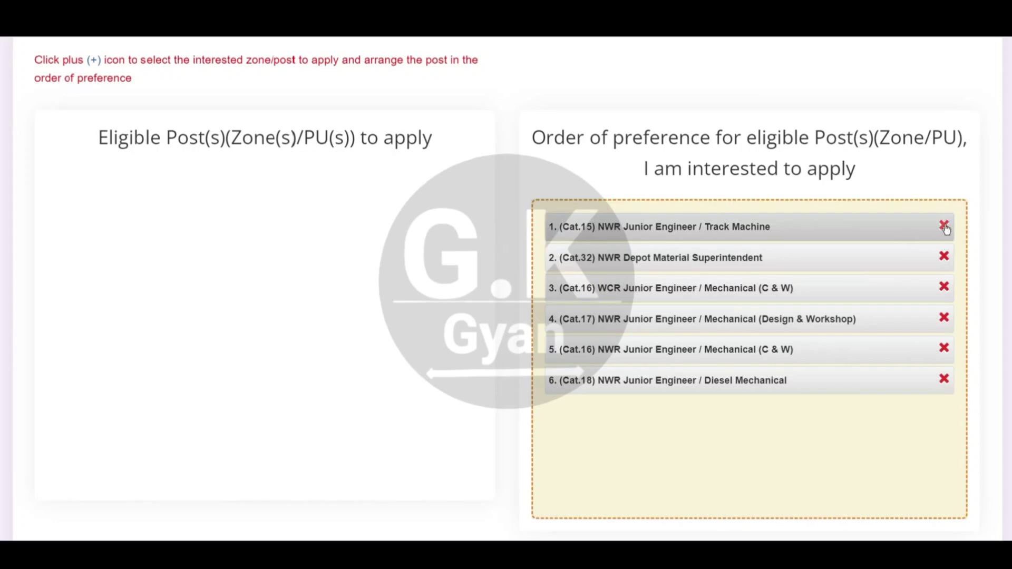
scroll(718, 300, down, 7)
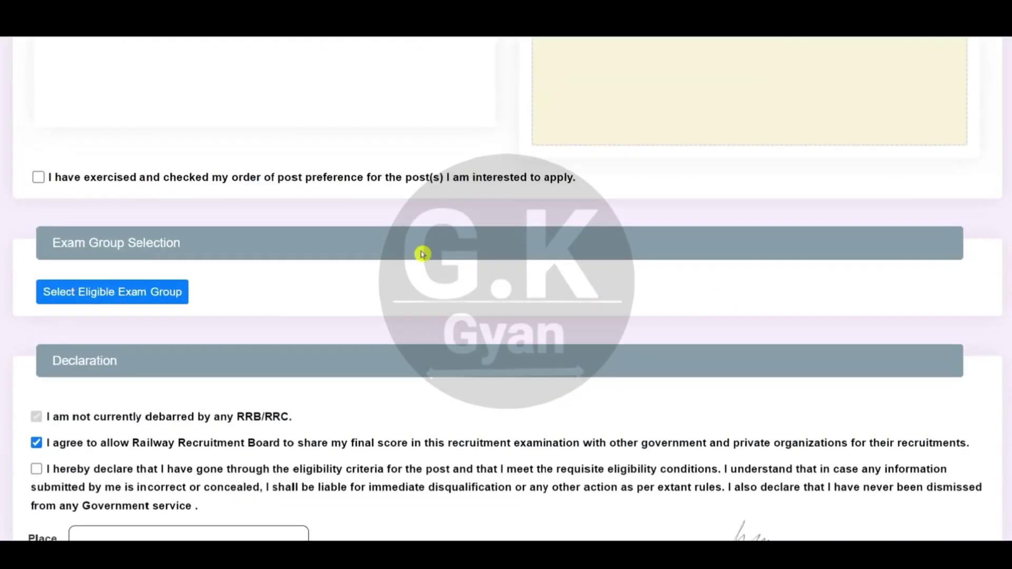
- Pick Electronics and Allied Engineering as the eligible exam group and agree to its Level-7 notice
click(131, 299)
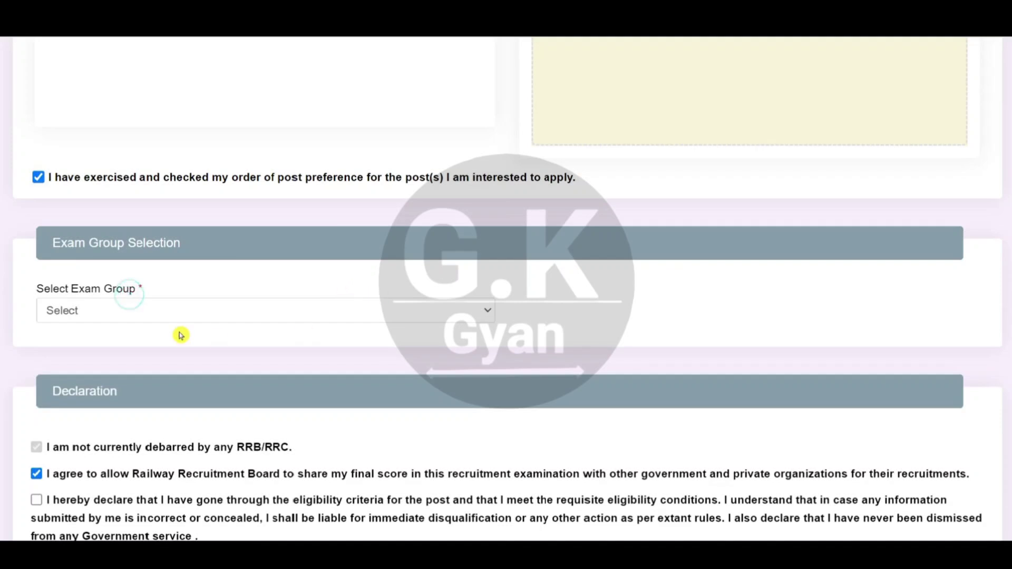
click(163, 315)
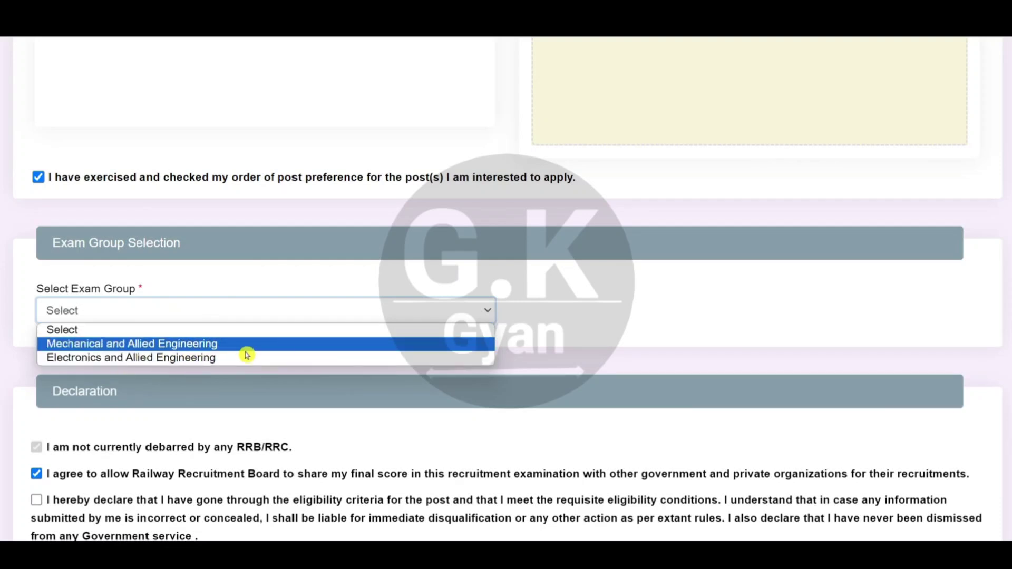
click(169, 358)
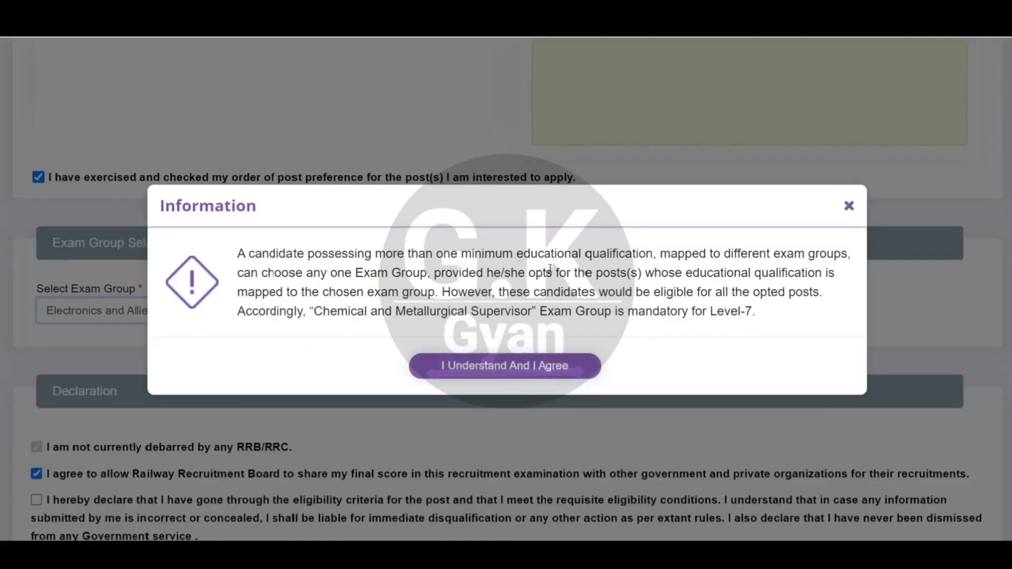
drag(403, 249, 531, 290)
click(563, 291)
drag(666, 312, 401, 289)
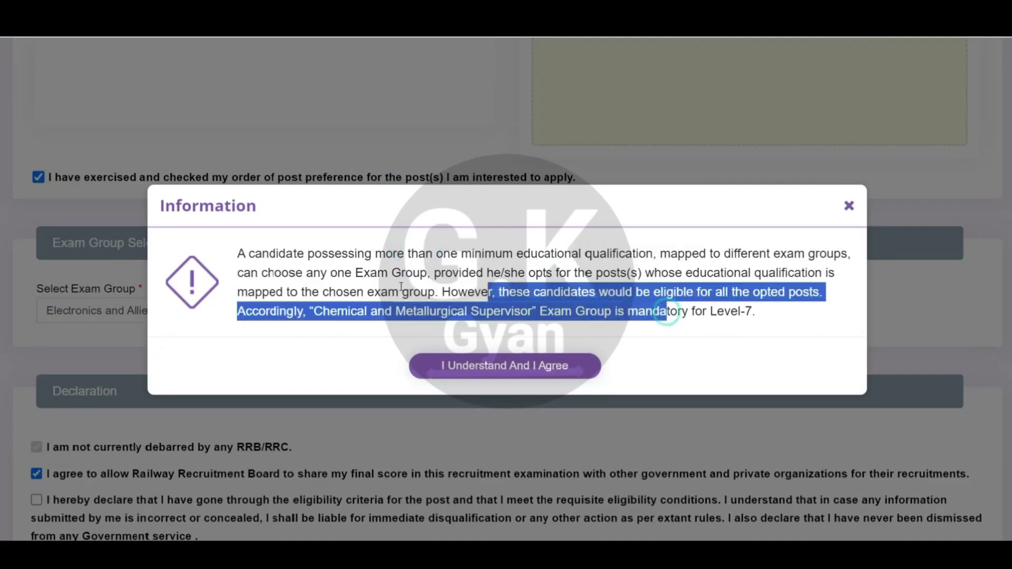
click(561, 369)
- Tick the eligibility declaration, enter Saharanpur as the place, and preview the application
scroll(524, 300, down, 2)
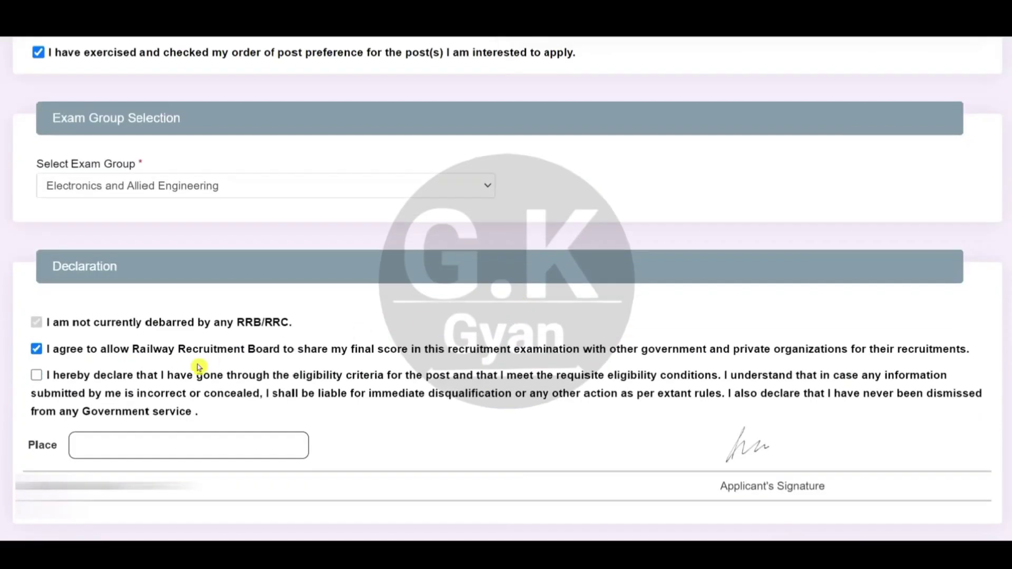
click(36, 375)
click(106, 443)
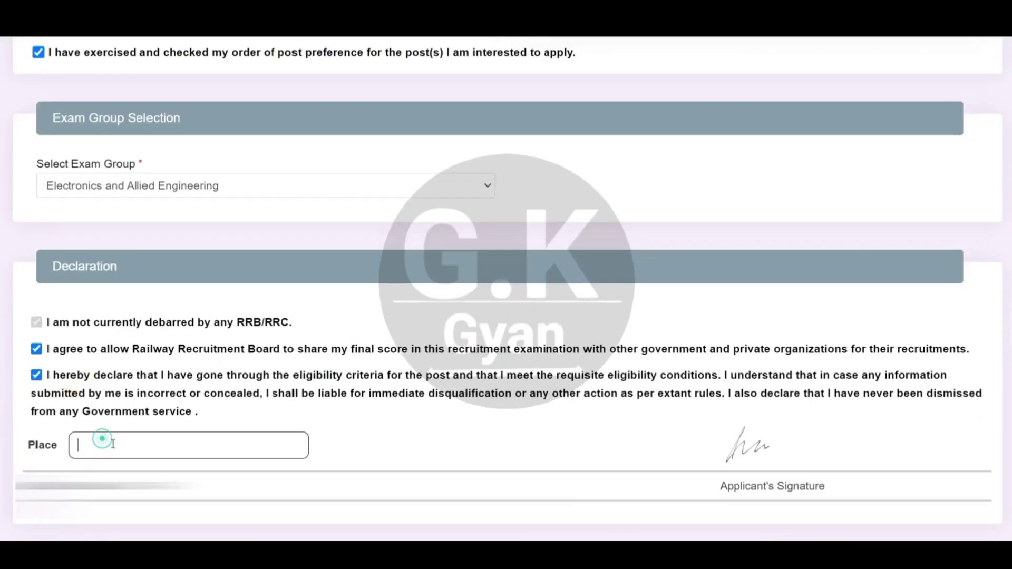
text(Saharanpur)
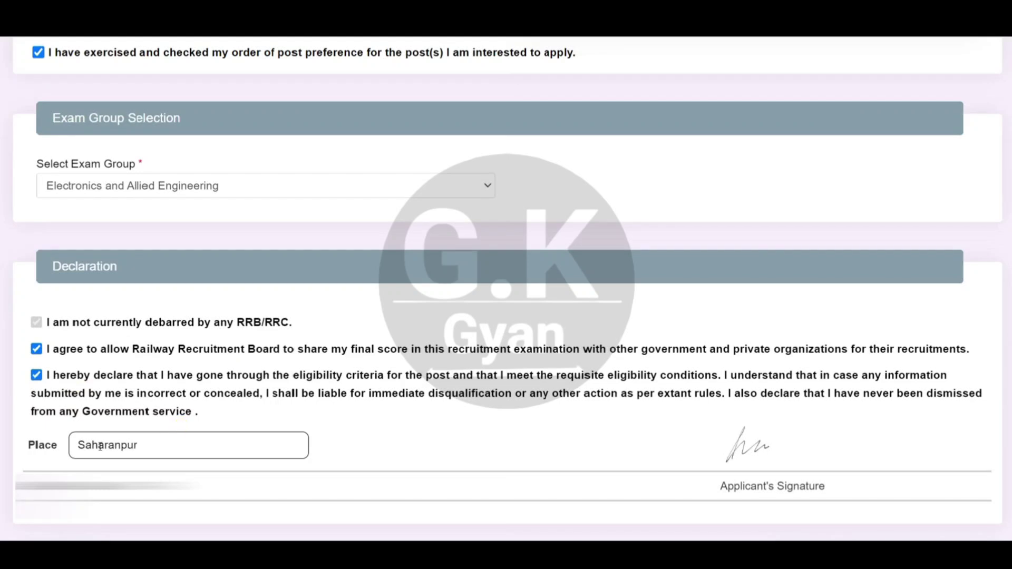
scroll(100, 447, down, 2)
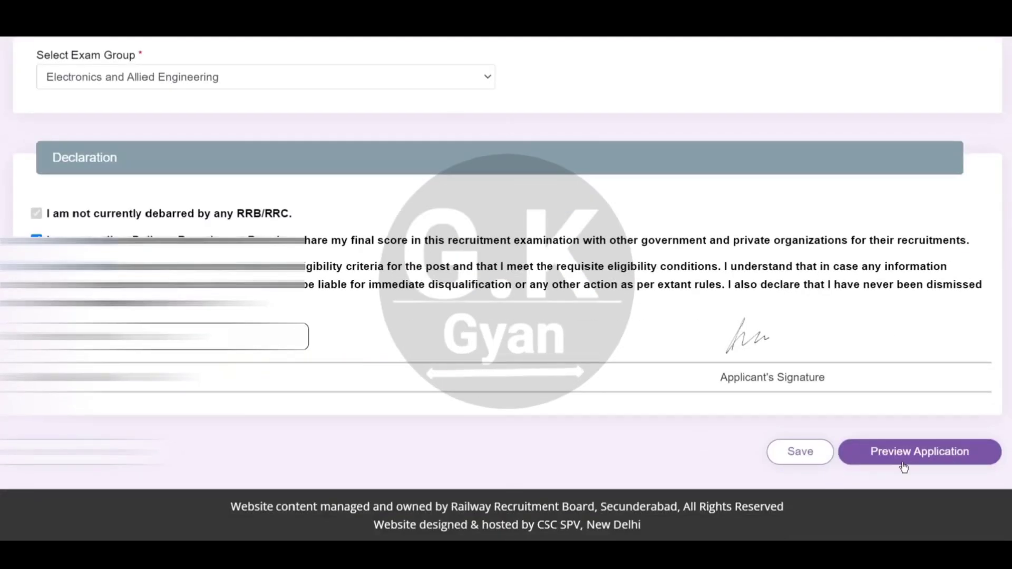
click(928, 456)
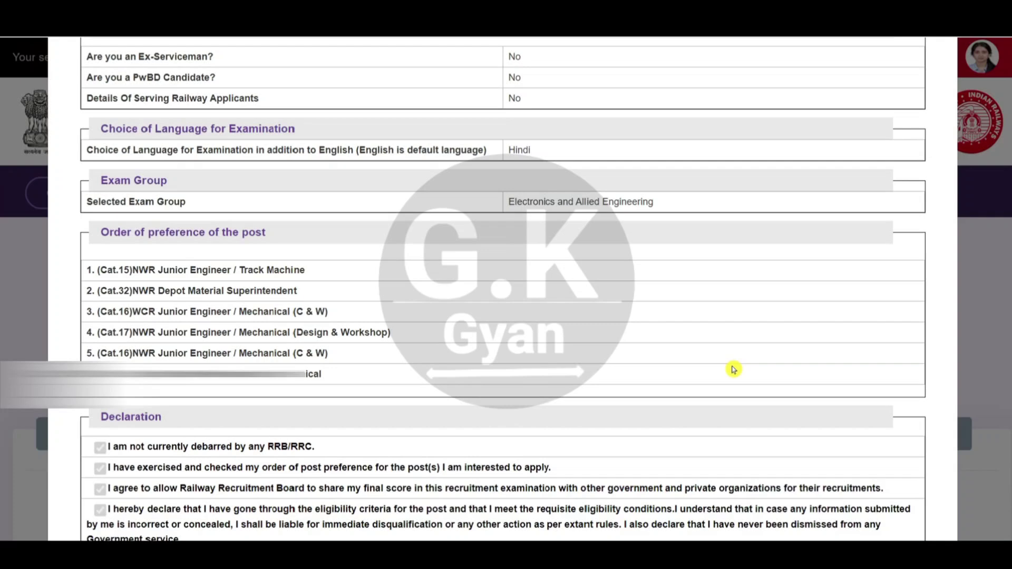
- Tick that details were re-checked and correct, then submit and confirm the final submission
scroll(733, 368, down, 2)
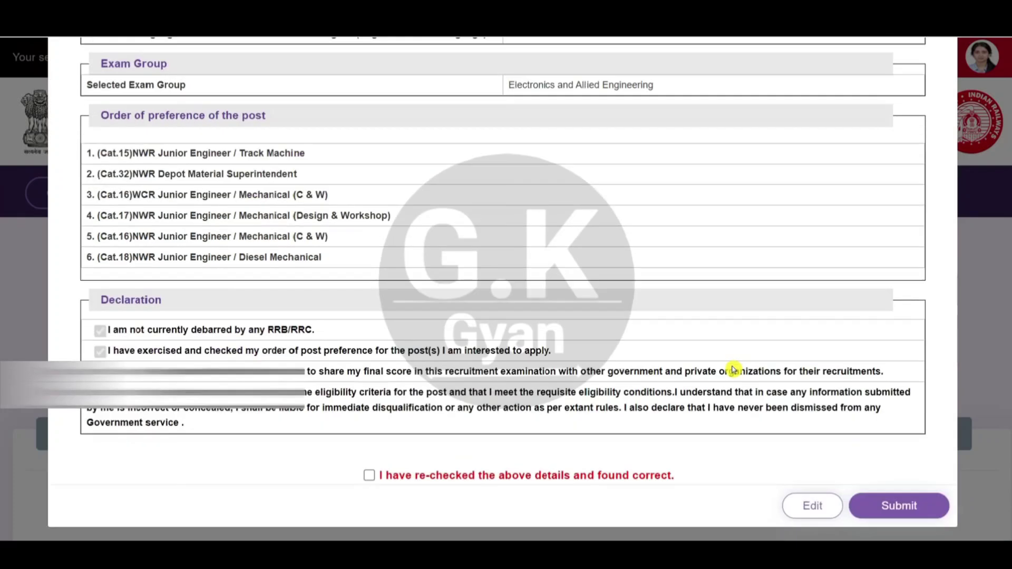
click(369, 476)
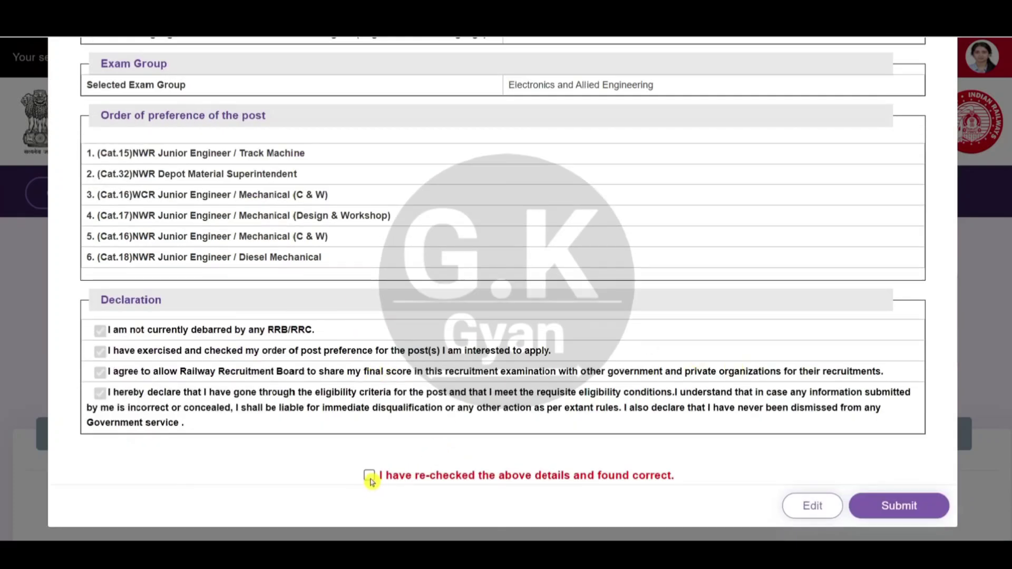
click(369, 476)
click(898, 505)
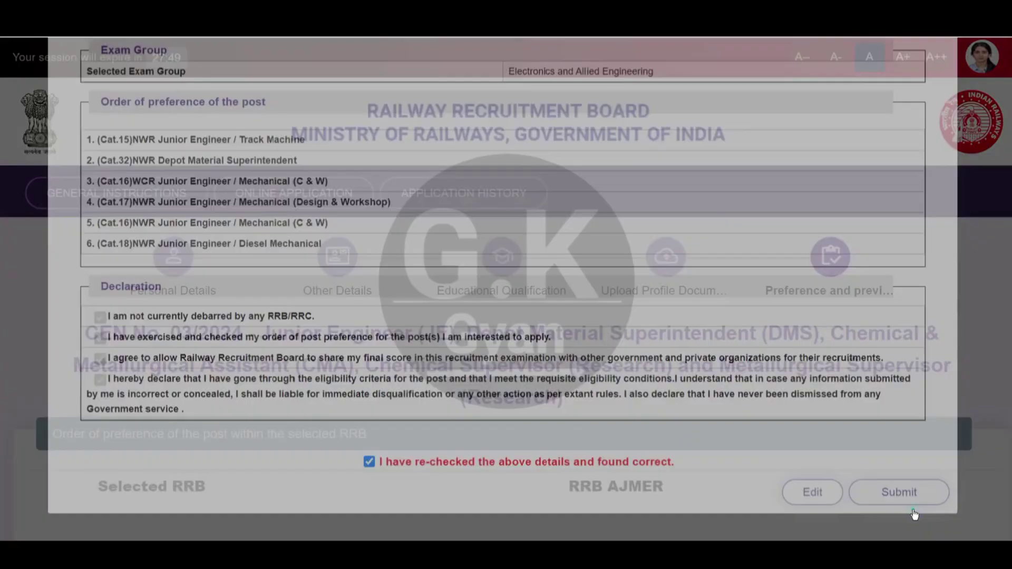
drag(370, 126, 510, 150)
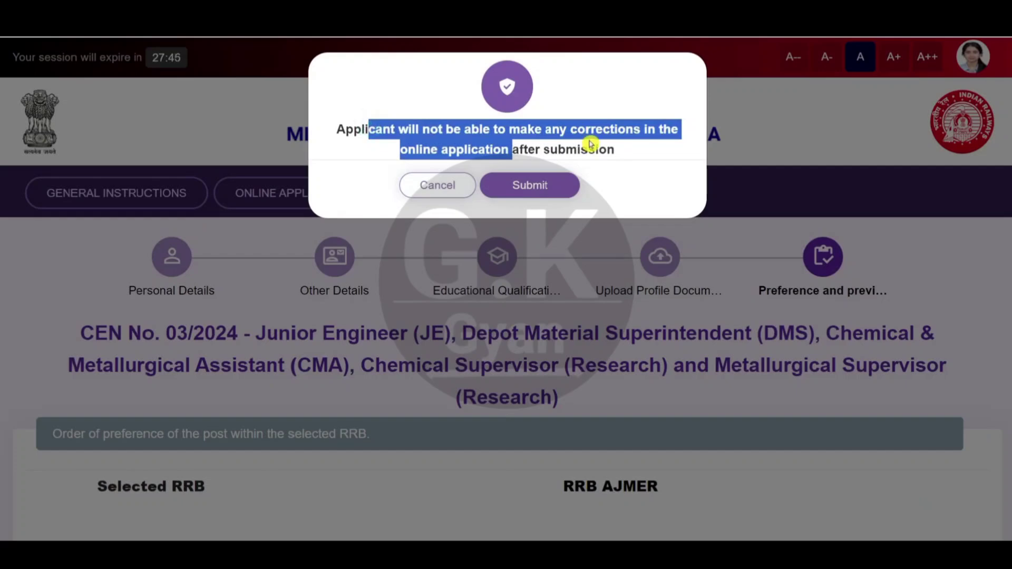
click(537, 142)
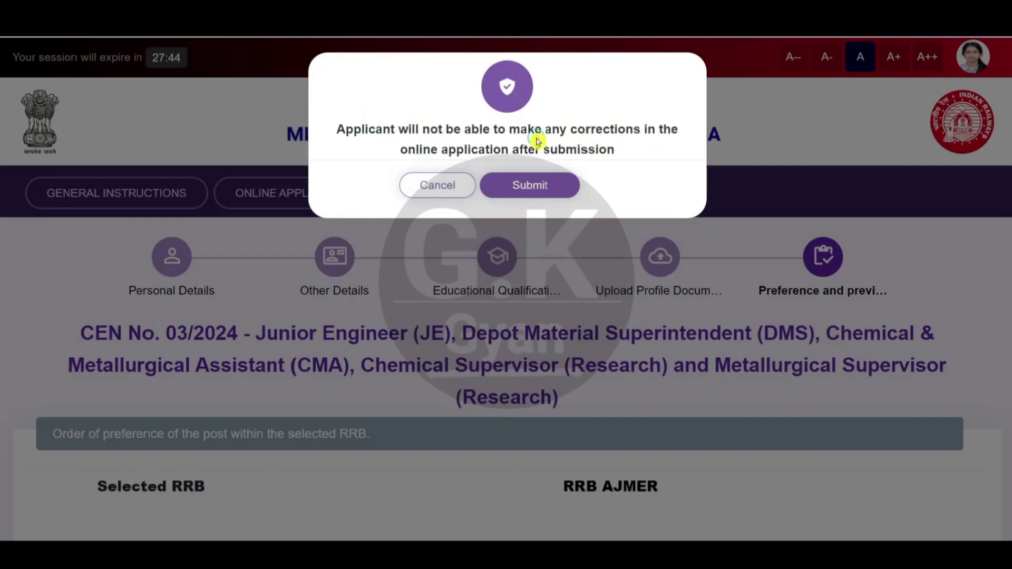
click(530, 185)
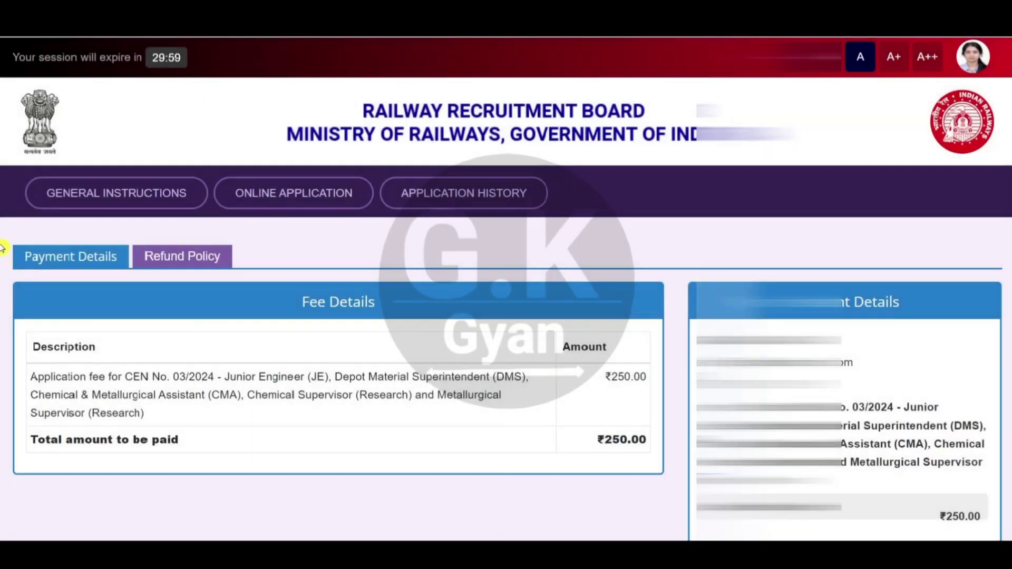
- Choose SBIePay for the ₹250.00 fee and agree to the payment terms and conditions
scroll(2, 248, down, 2)
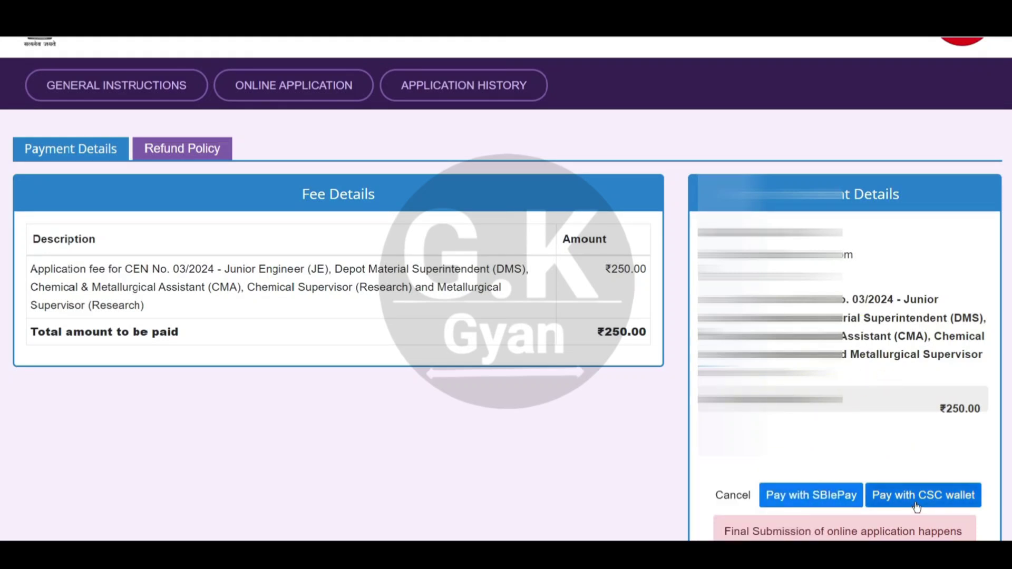
click(842, 499)
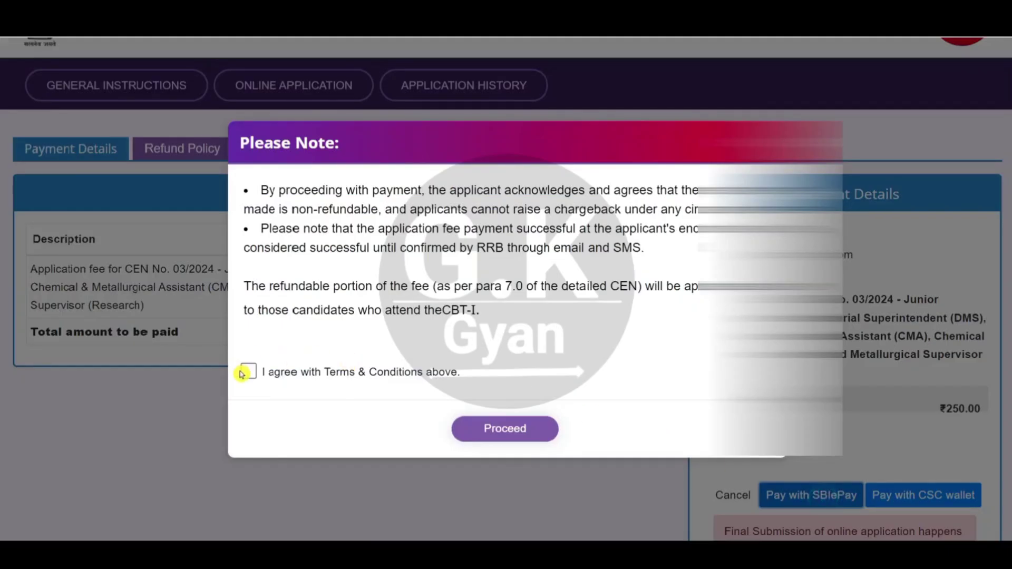
click(243, 373)
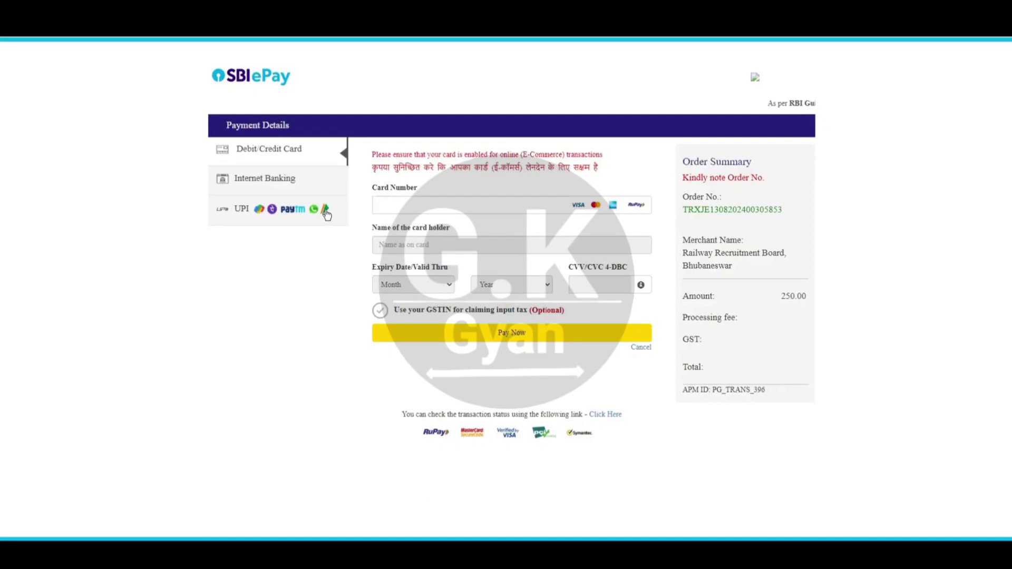
- Look through the UPI and card payment options, ending on Internet Banking with SBI listed
click(272, 219)
click(270, 181)
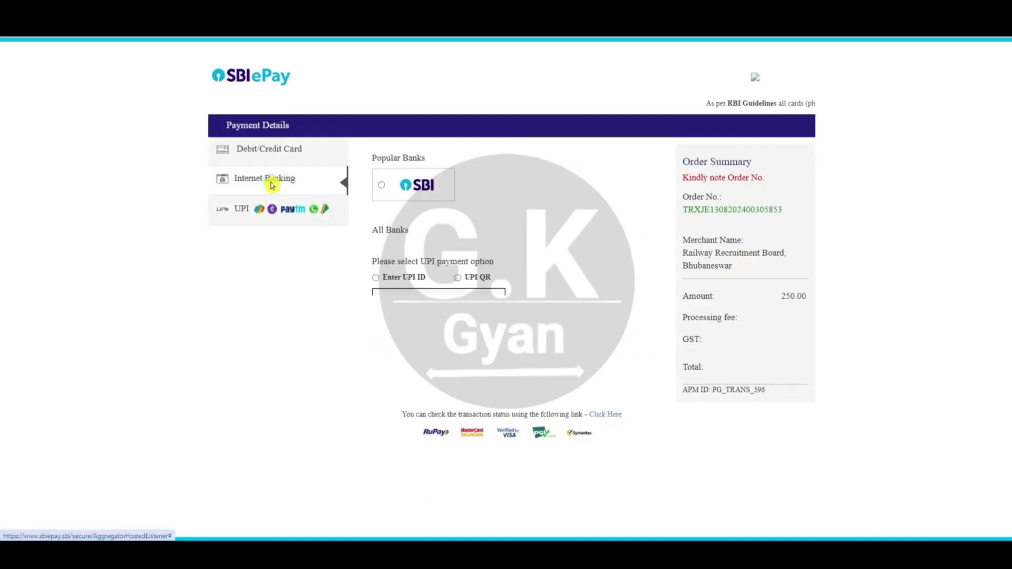
click(268, 154)
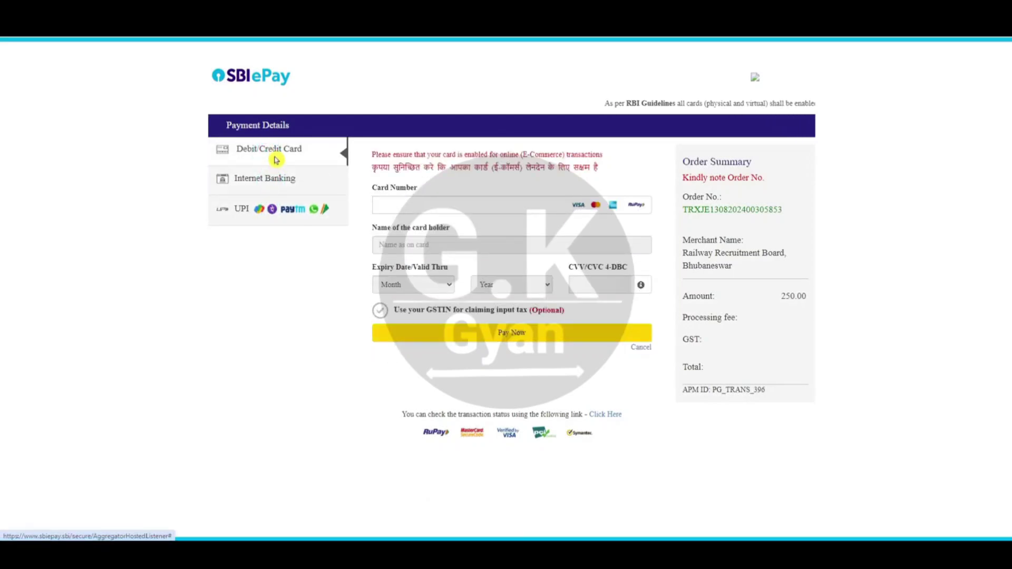
click(279, 182)
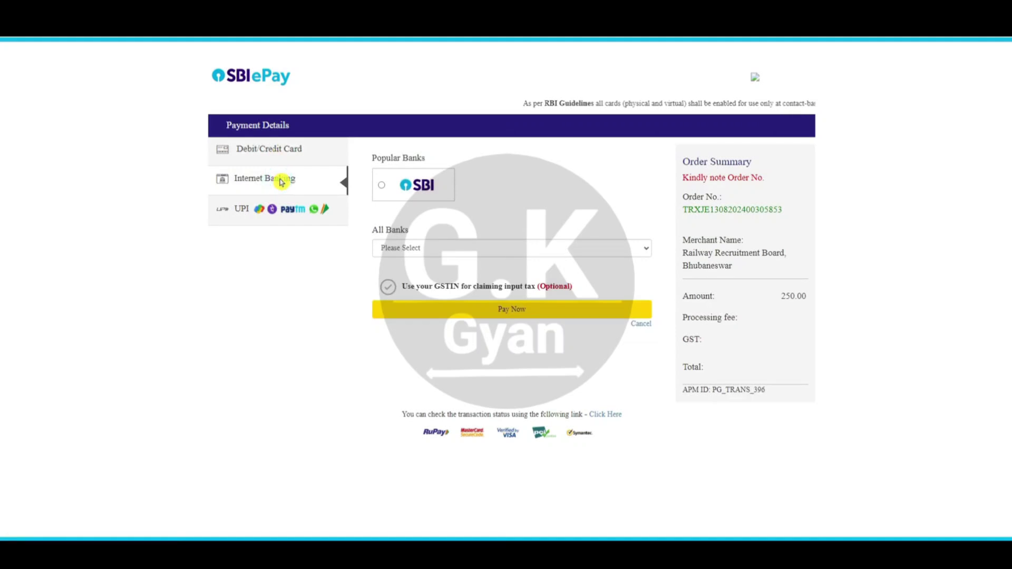